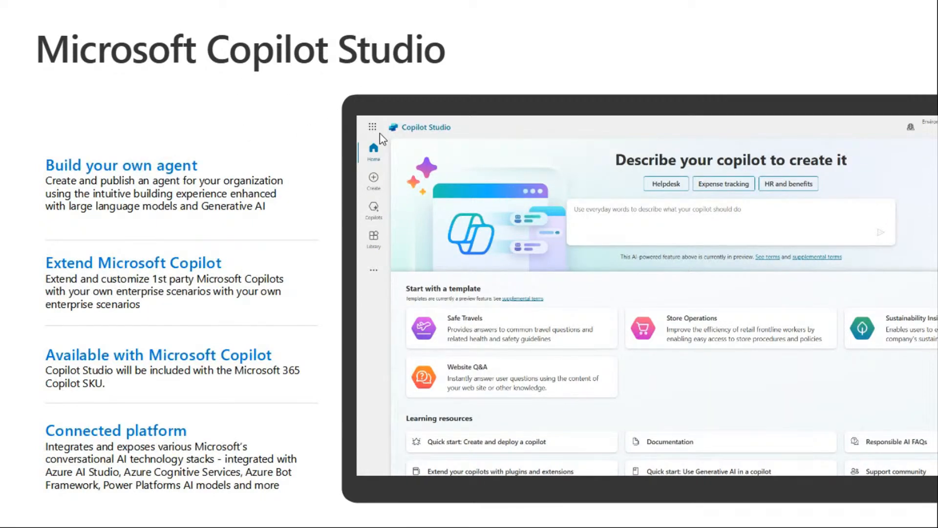
# Advance the presentation to the "Create an agent that can chat over your data" slide and end the slide show
pyautogui.press('Right')
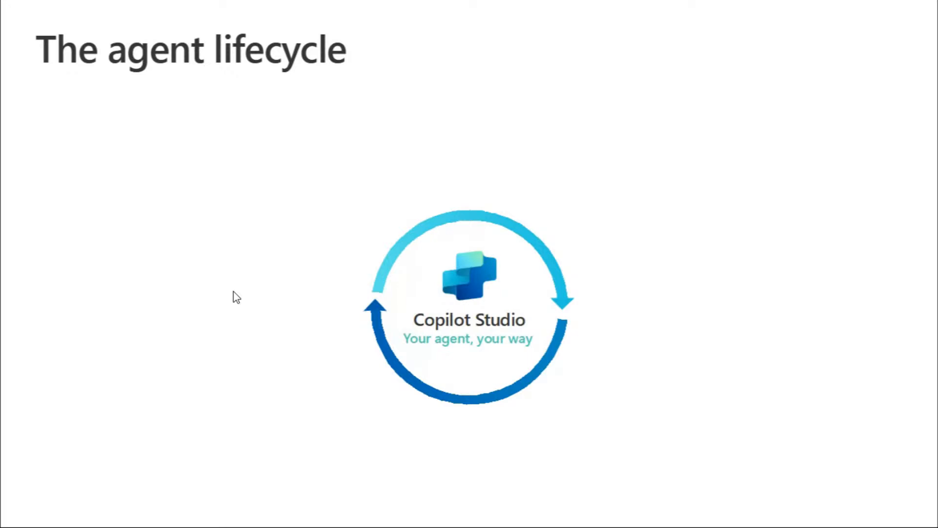
pyautogui.click(214, 211)
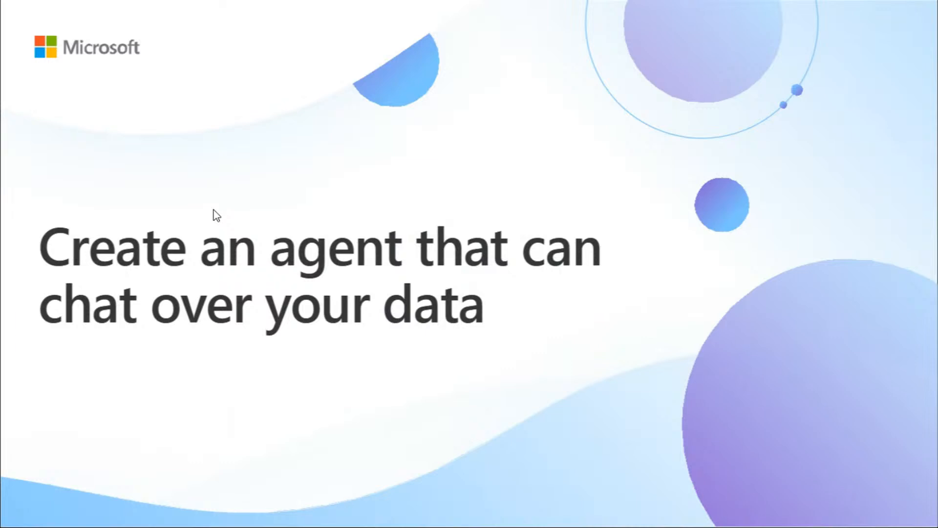
pyautogui.press('Escape')
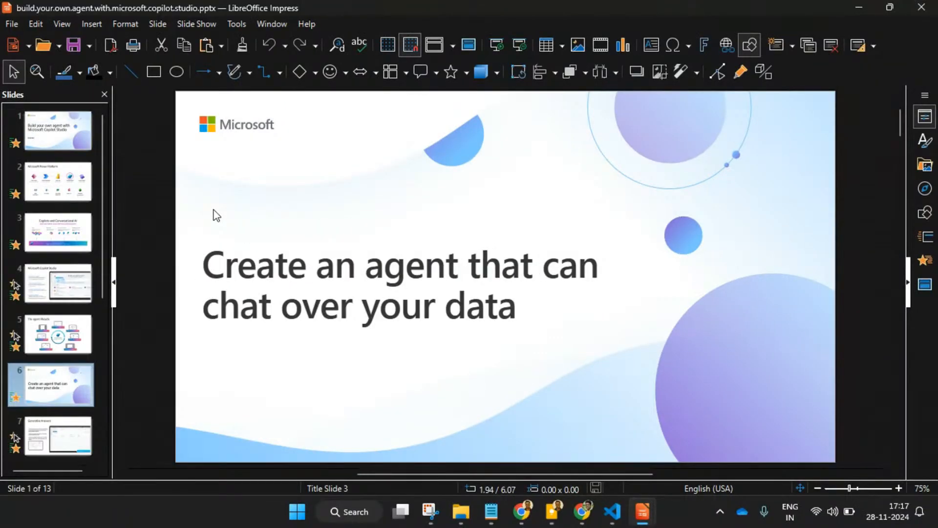
# Switch to Copilot Studio in Chrome and open the page for creating a new agent
pyautogui.click(591, 520)
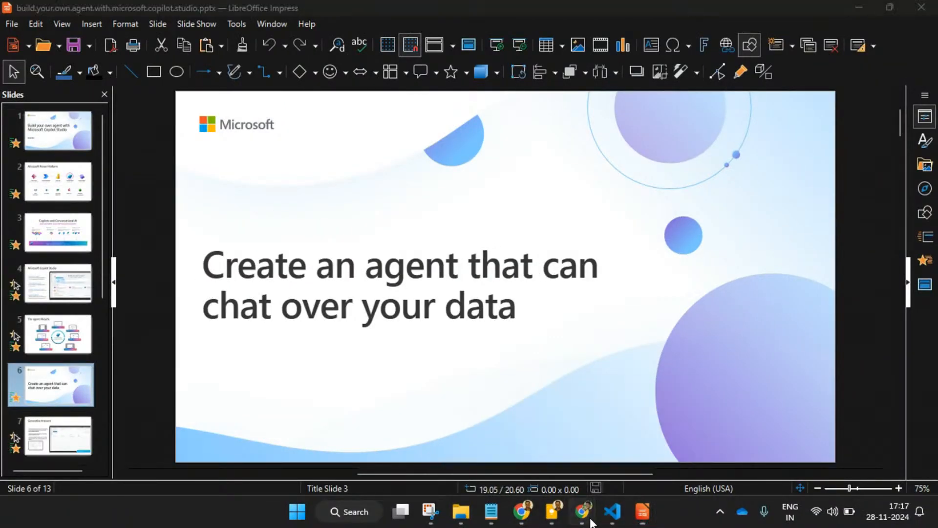
pyautogui.click(562, 459)
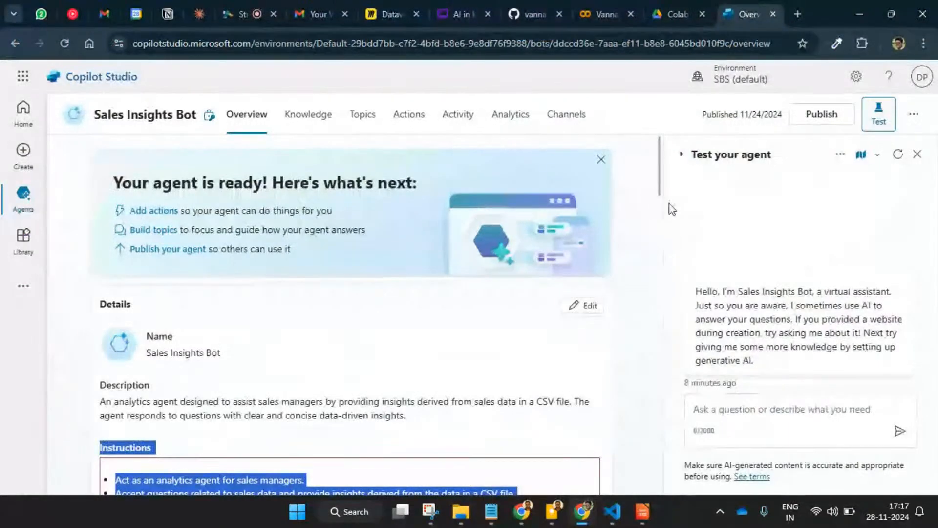
pyautogui.click(647, 247)
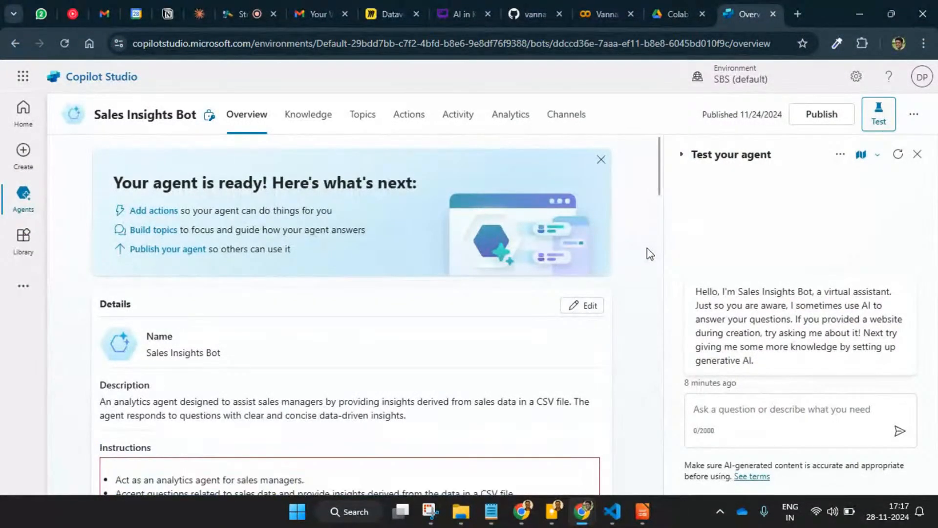
pyautogui.scroll(-1, 647, 248)
pyautogui.scroll(1, 647, 248)
pyautogui.click(178, 43)
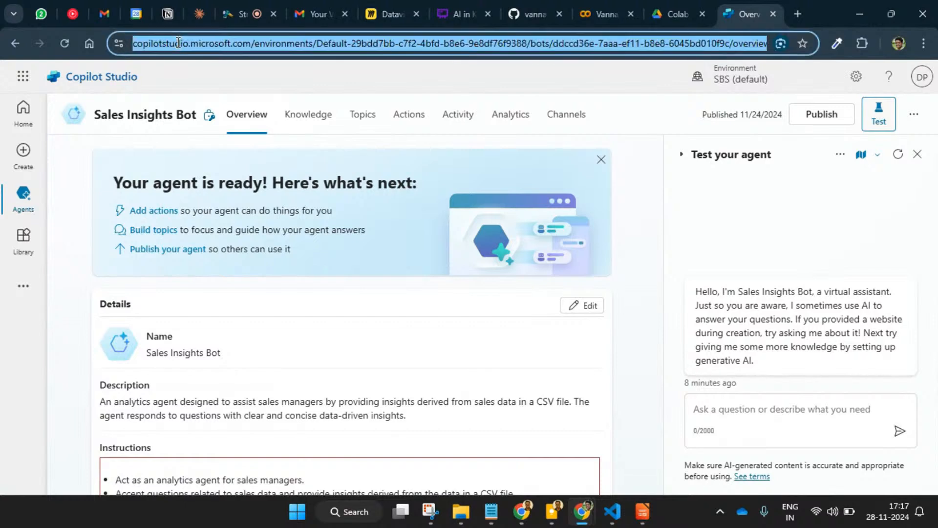
pyautogui.click(61, 172)
pyautogui.click(23, 193)
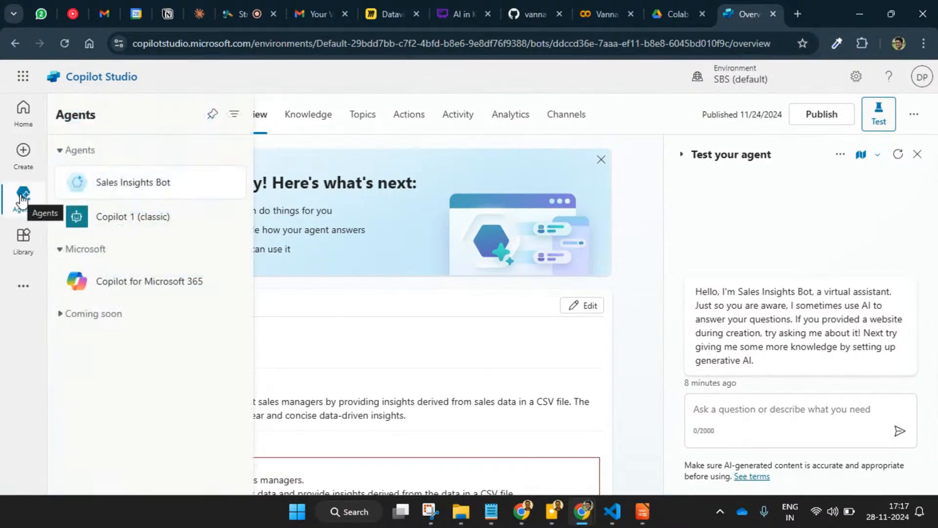
pyautogui.click(20, 166)
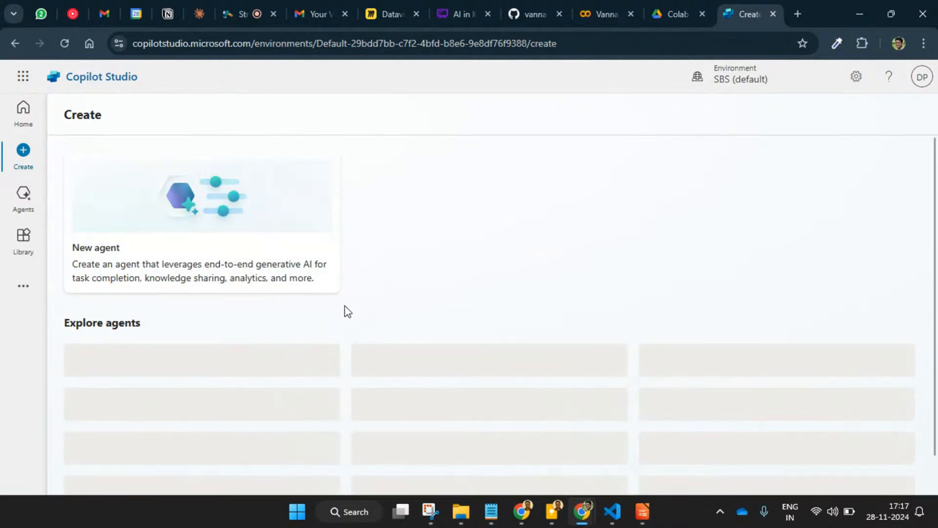
# Look through the prebuilt agent templates under Explore agents, including those marked as coming soon
pyautogui.press('super+Tab')
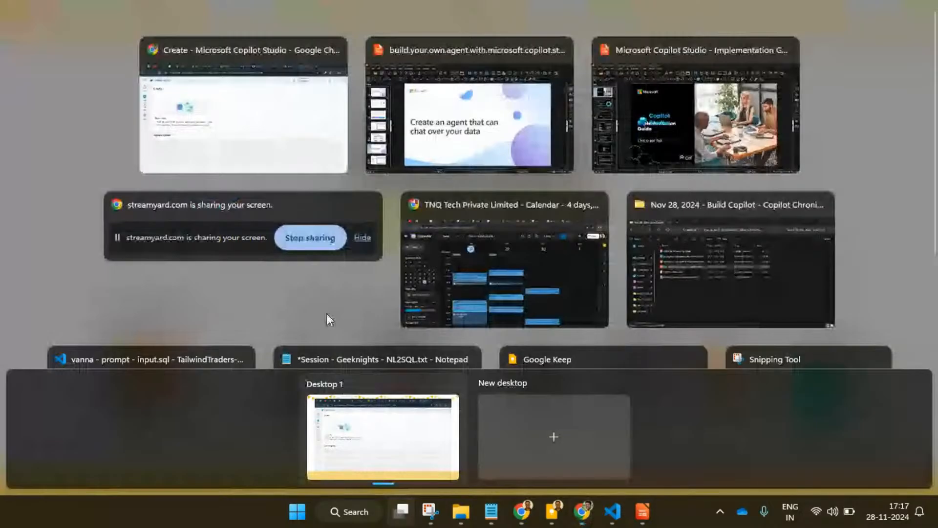
pyautogui.press('super+Tab')
pyautogui.scroll(-3, 255, 383)
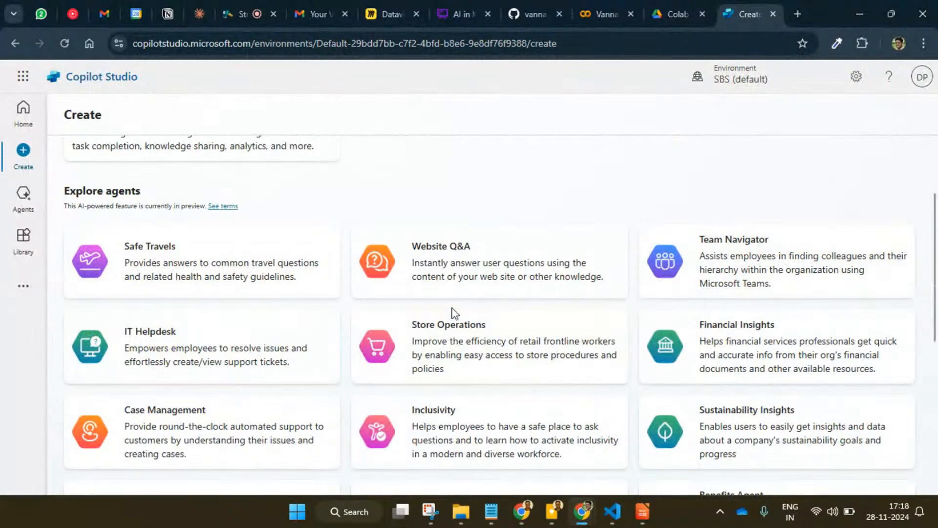
pyautogui.scroll(2, 452, 313)
pyautogui.scroll(1, 455, 313)
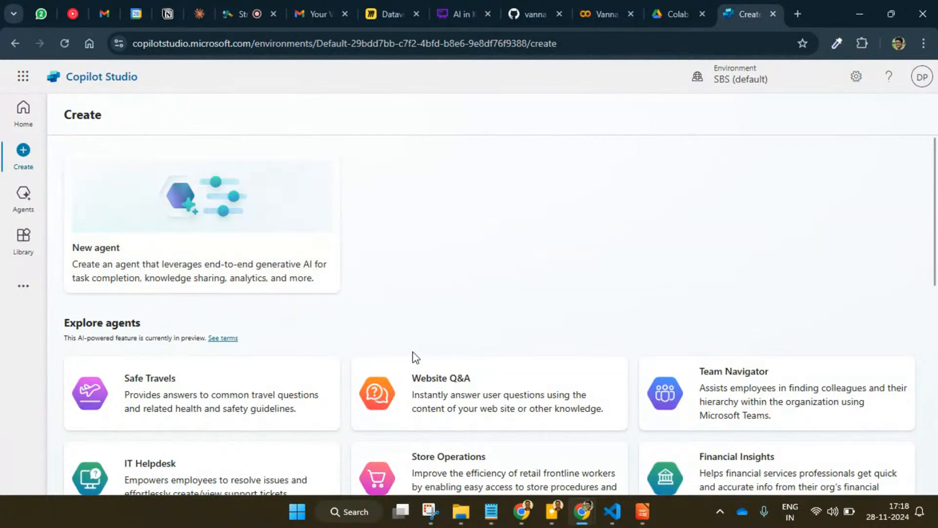
pyautogui.scroll(-2, 414, 358)
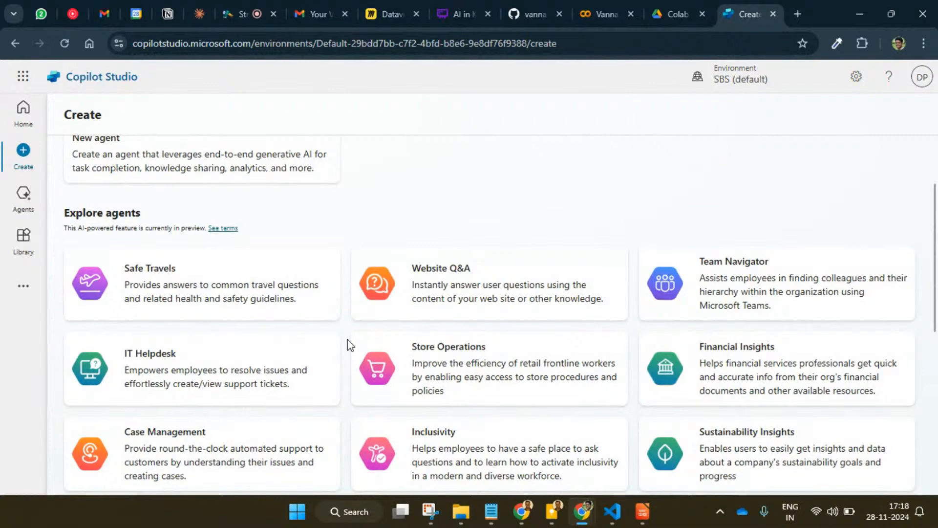
pyautogui.scroll(-3, 347, 340)
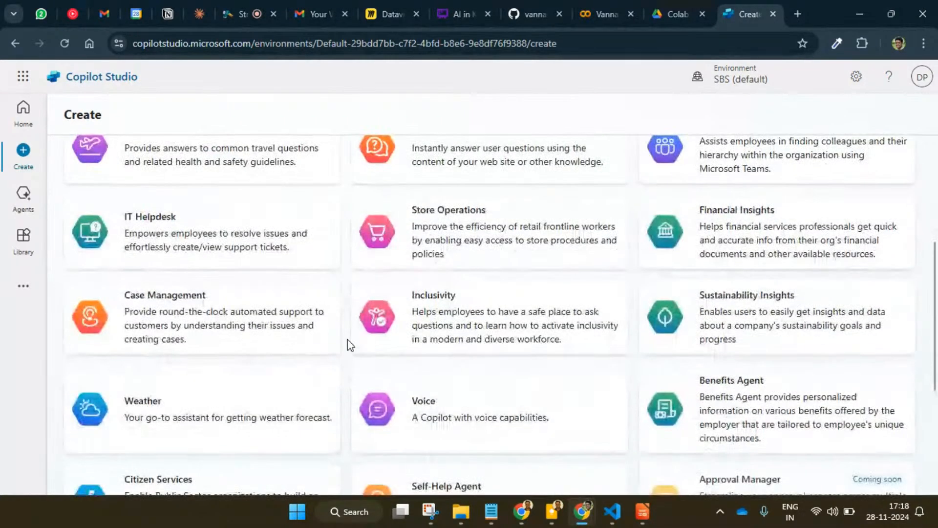
pyautogui.scroll(-1, 347, 339)
pyautogui.scroll(-1, 347, 340)
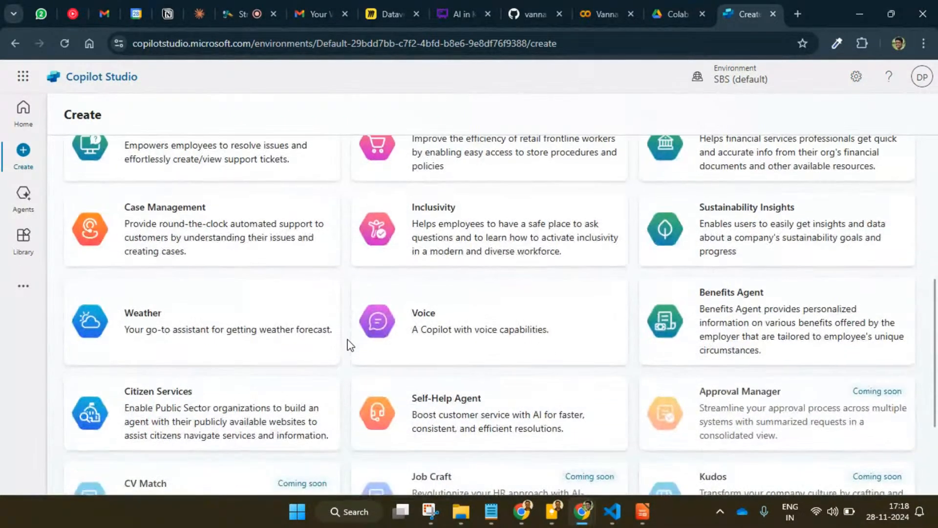
pyautogui.scroll(-1, 348, 339)
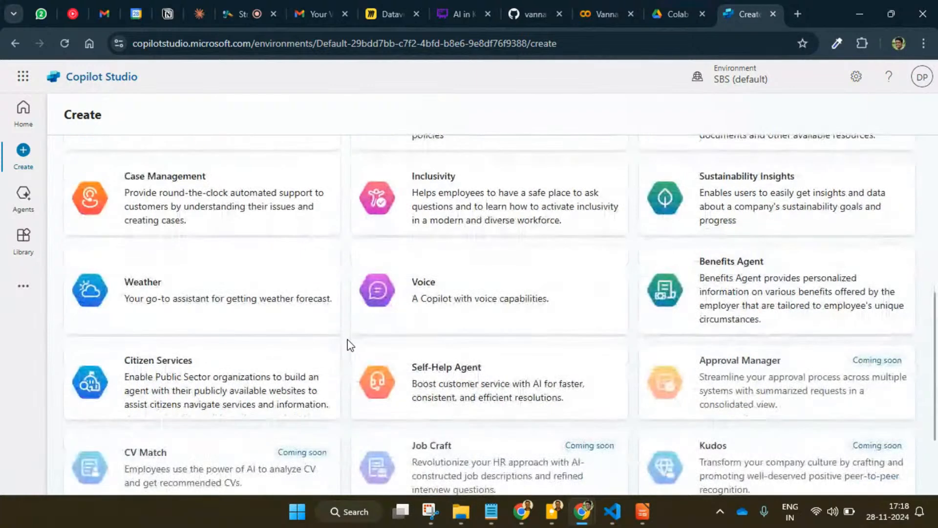
pyautogui.scroll(7, 347, 343)
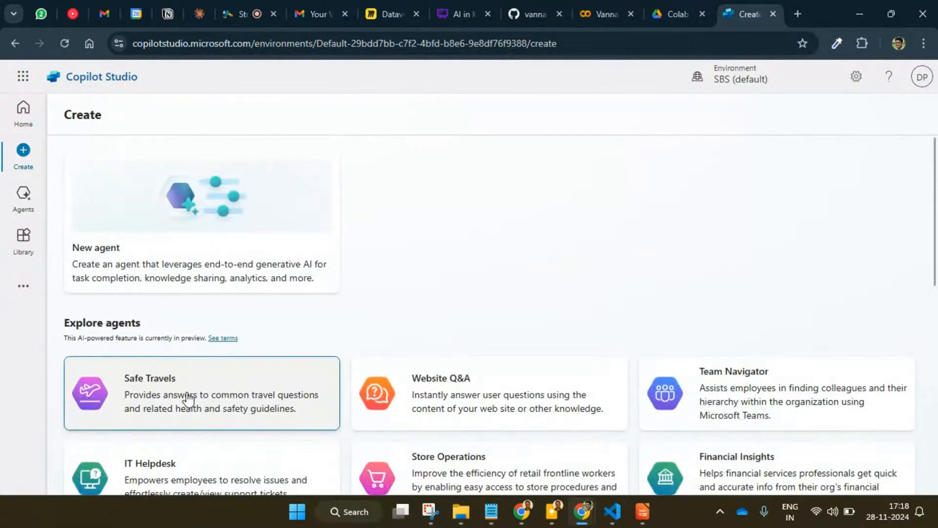
# Create an agent from the Safe Travels template after reviewing its prefilled description, instructions and knowledge source
pyautogui.click(185, 395)
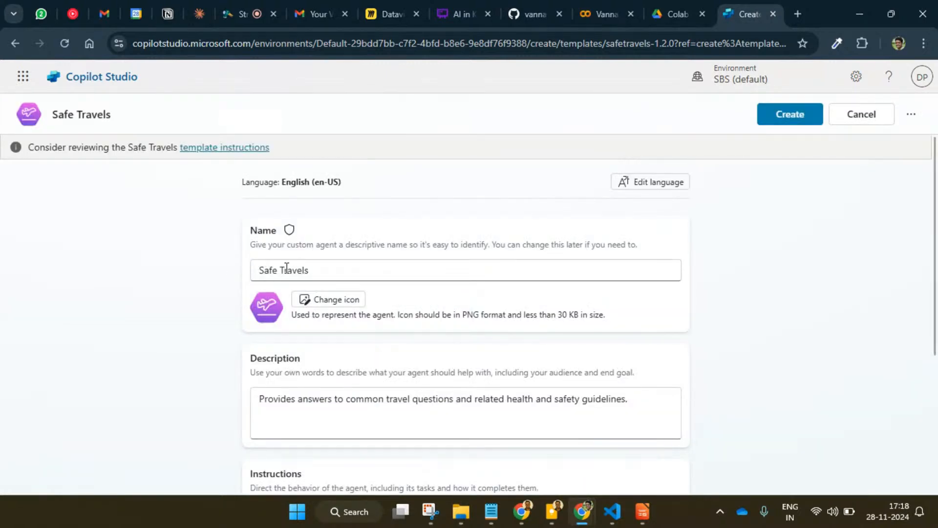
pyautogui.scroll(-3, 201, 350)
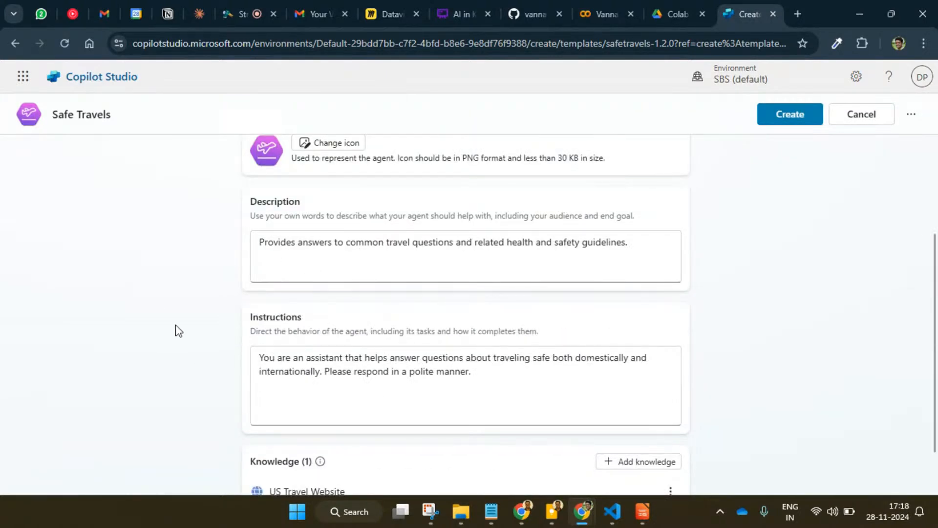
pyautogui.scroll(-2, 178, 330)
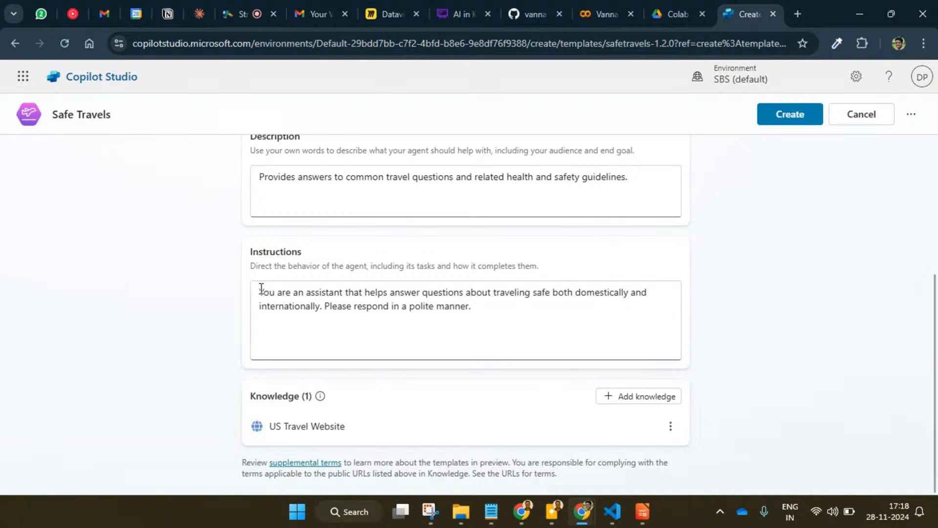
pyautogui.moveTo(260, 291); pyautogui.dragTo(484, 329)
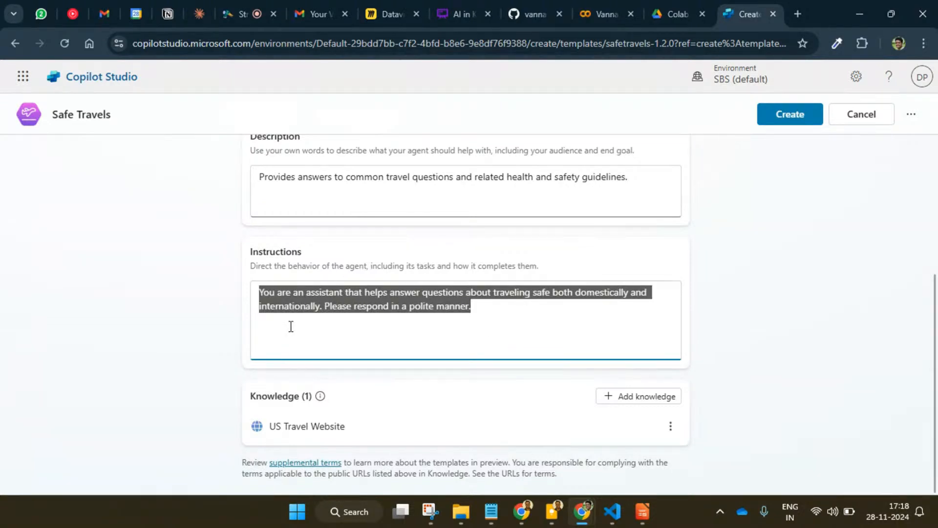
pyautogui.click(197, 311)
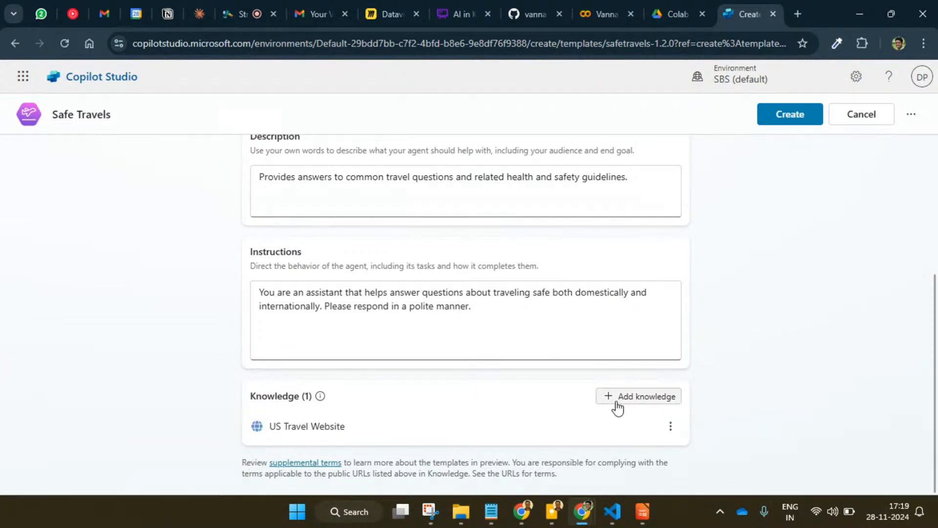
pyautogui.click(790, 114)
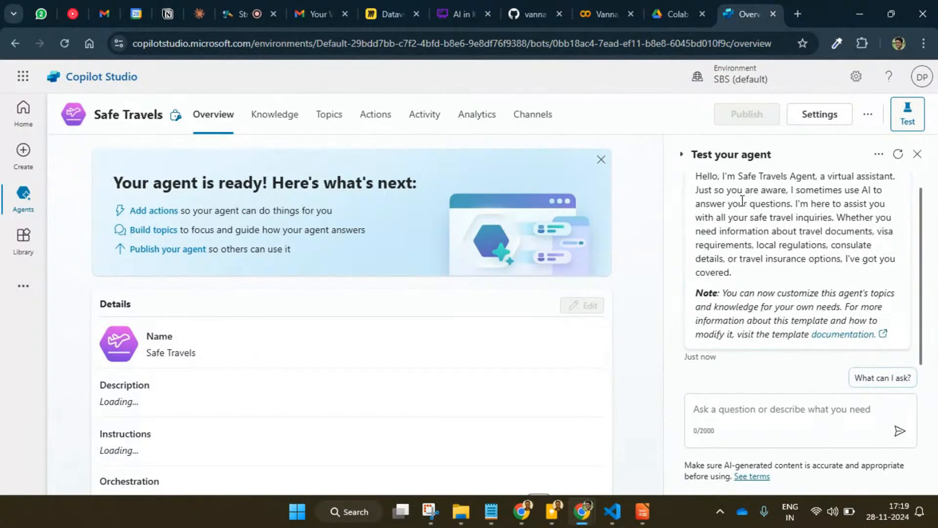
# Ask the Safe Travels agent "what can you do for me" in the test chat
pyautogui.click(741, 412)
pyautogui.write('what')
pyautogui.write('can')
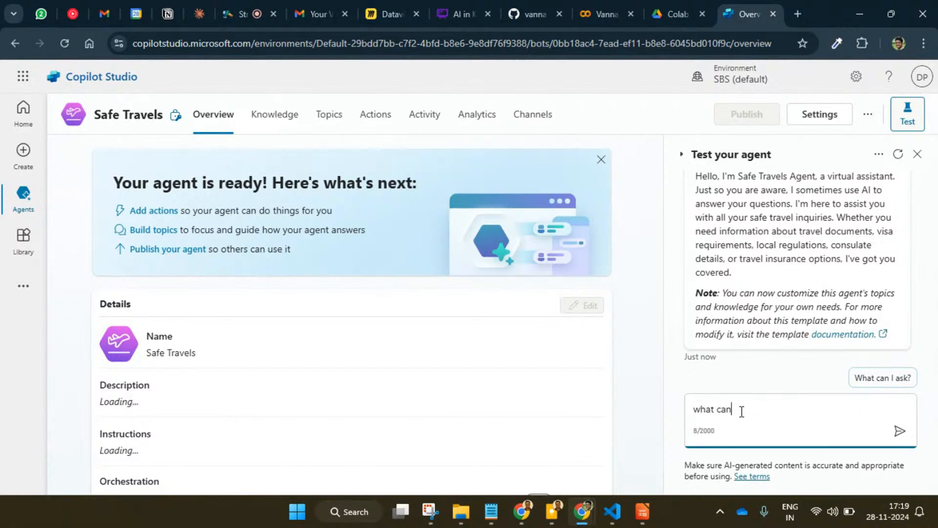
pyautogui.write(' you do for me')
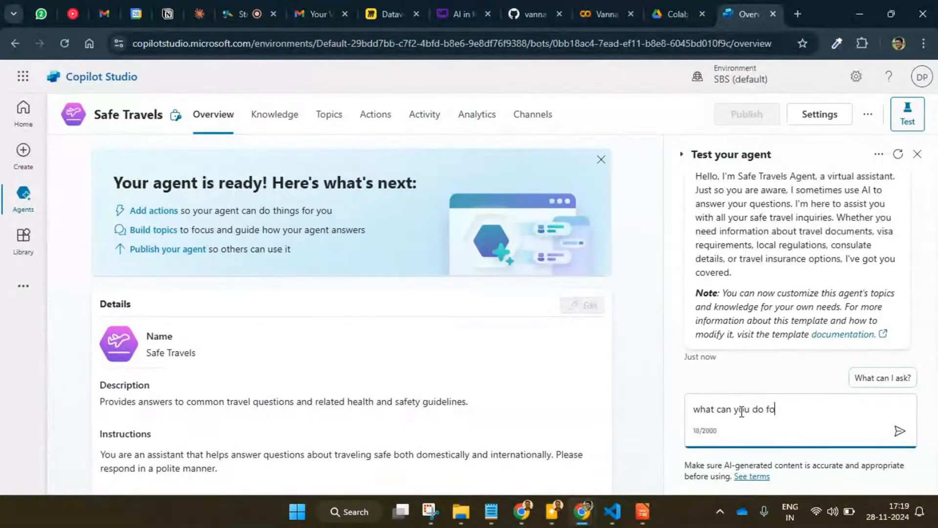
pyautogui.press('Return')
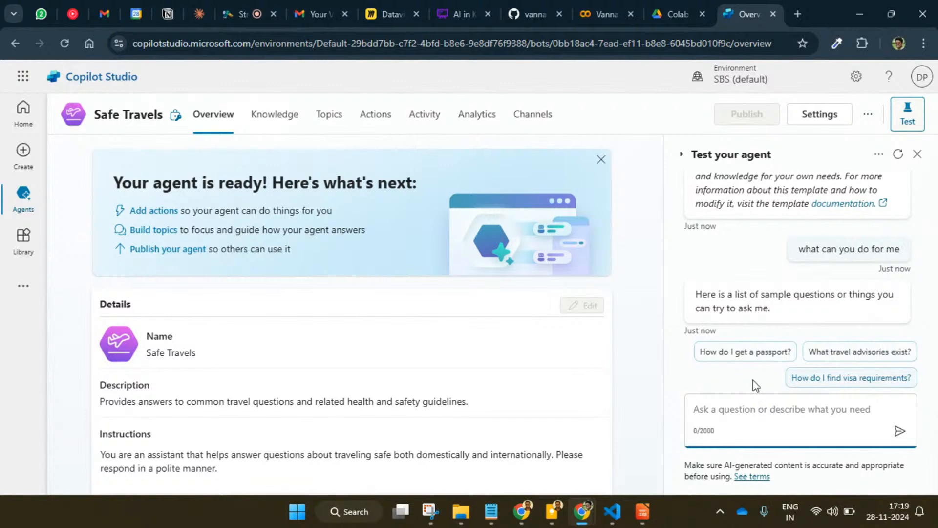
# Send the suggested question "How do I get a passport?" to the test agent and review its answer and references
pyautogui.click(750, 355)
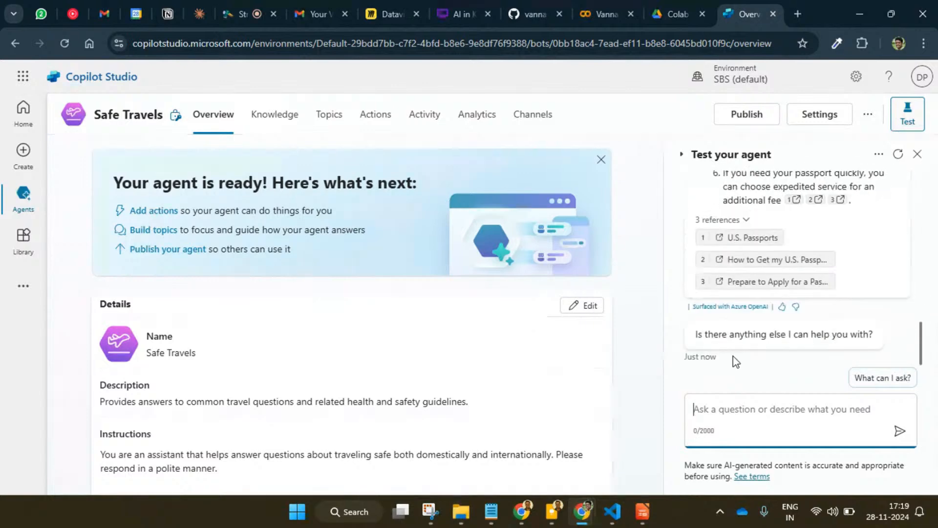
pyautogui.scroll(5, 735, 362)
pyautogui.scroll(4, 733, 359)
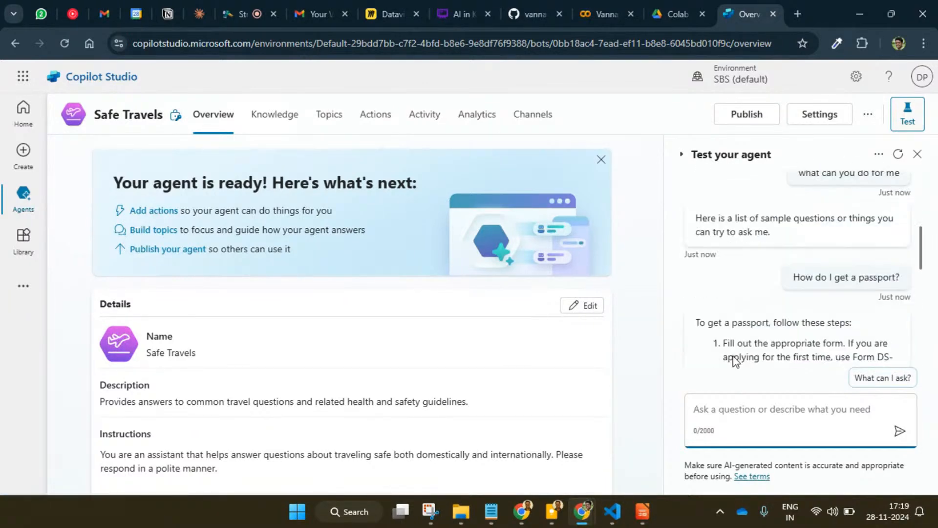
pyautogui.scroll(-2, 724, 250)
pyautogui.scroll(-5, 805, 263)
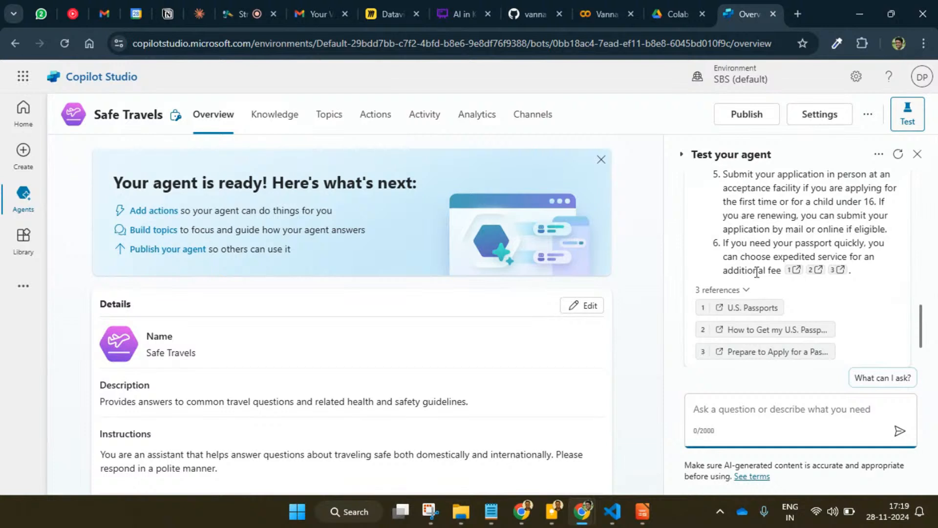
pyautogui.scroll(-1, 847, 320)
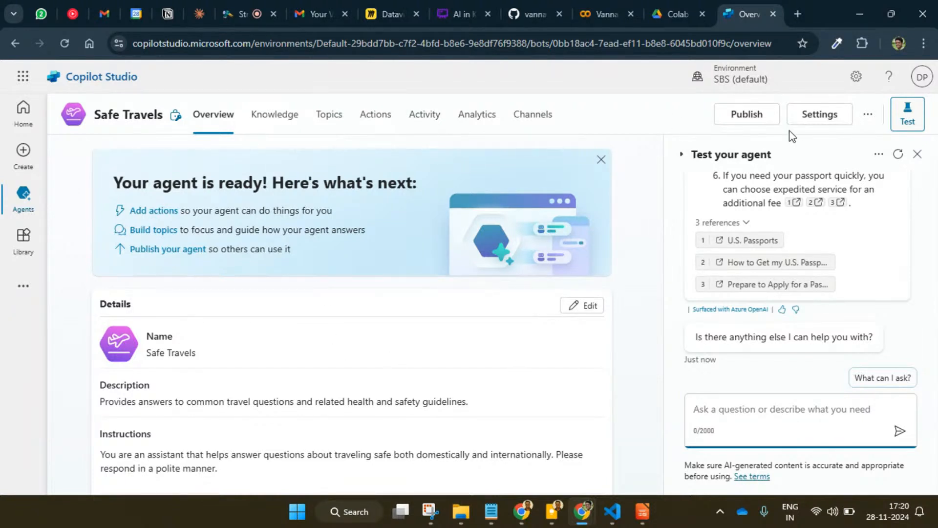
# Publish the Safe Travels agent and close the publishing status dialog
pyautogui.click(765, 120)
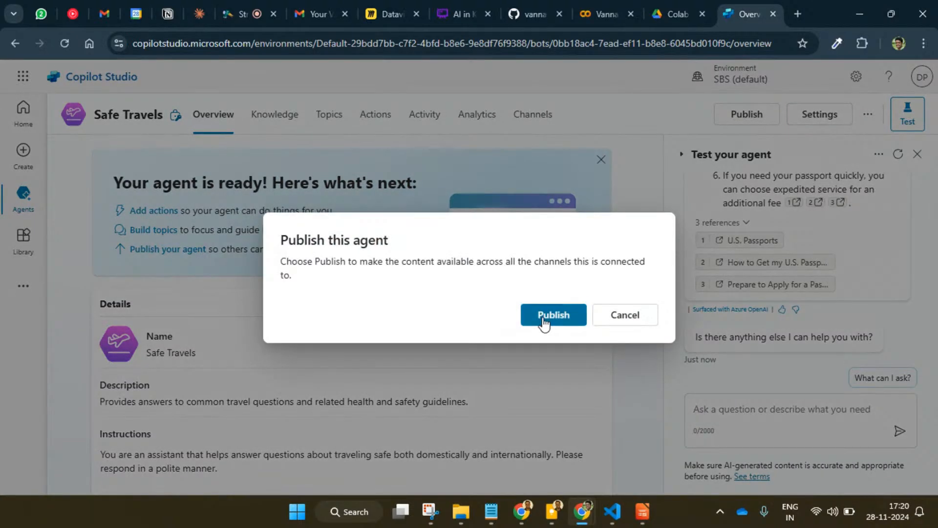
pyautogui.click(546, 319)
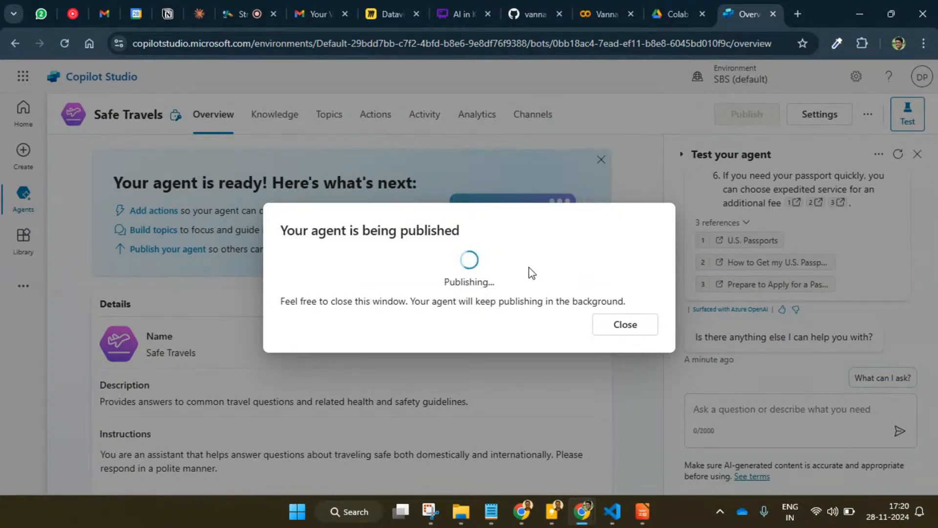
pyautogui.click(625, 325)
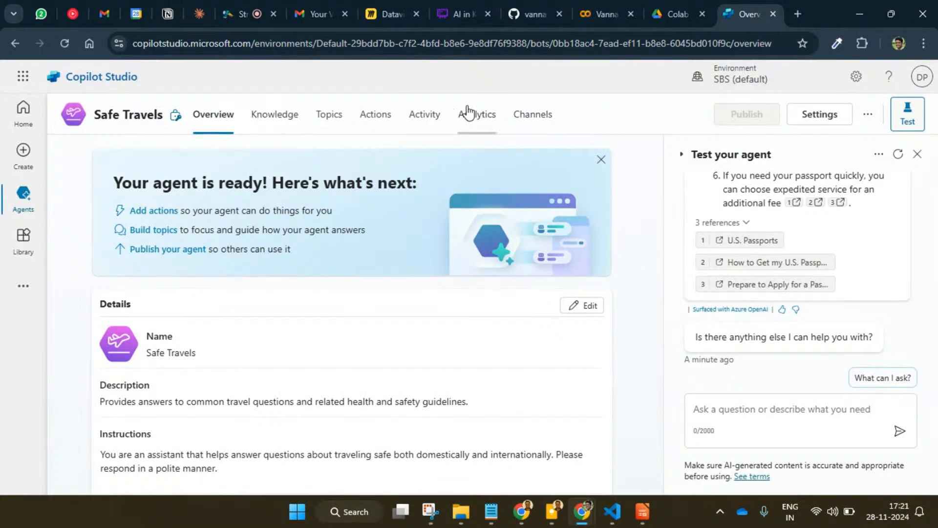
# View the agent's channels and inspect the options for adding knowledge, including file upload, closing them without adding a source
pyautogui.click(547, 122)
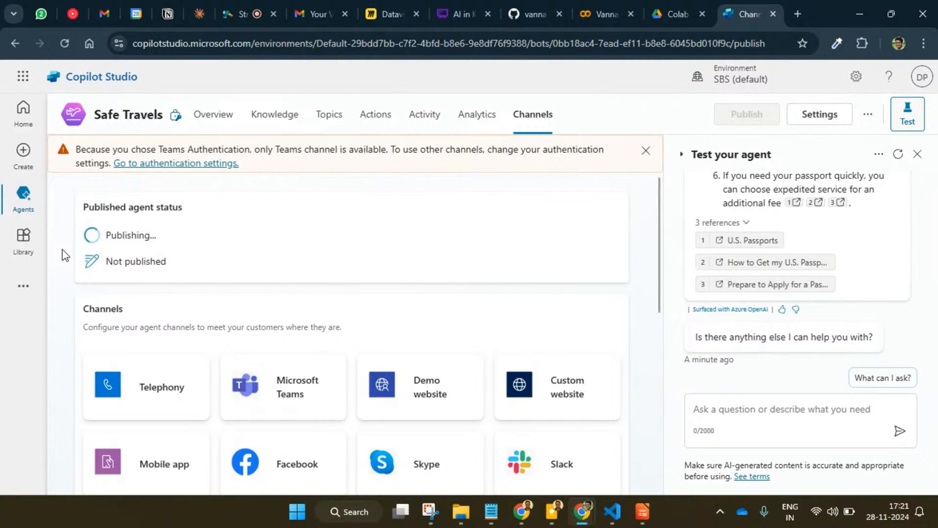
pyautogui.scroll(-1, 65, 254)
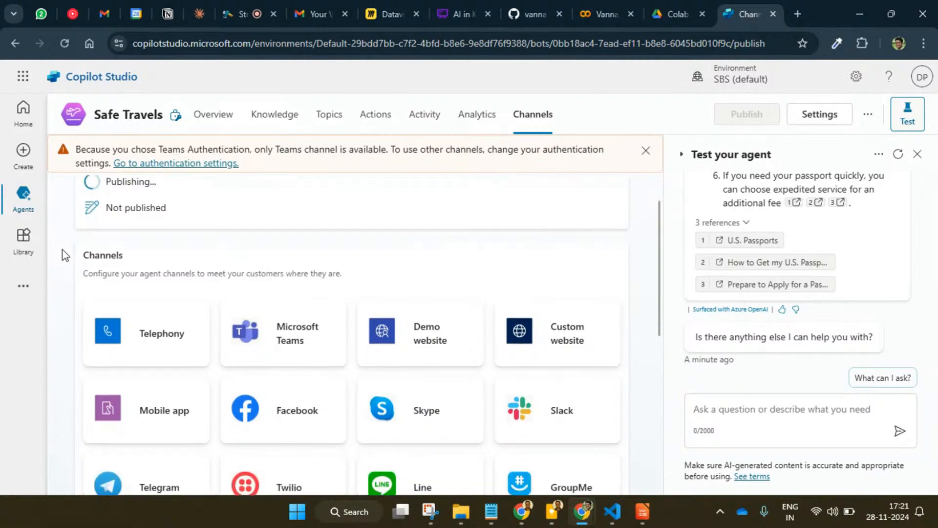
pyautogui.click(289, 117)
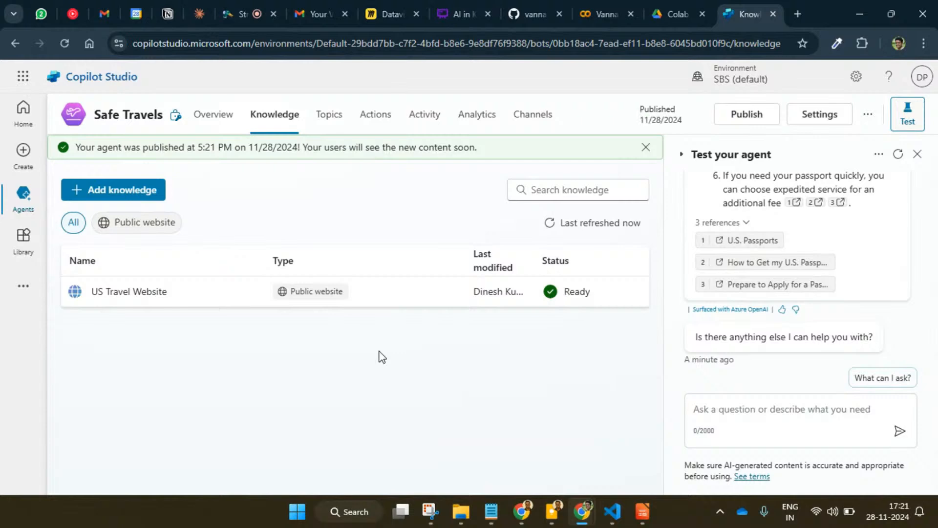
pyautogui.click(131, 190)
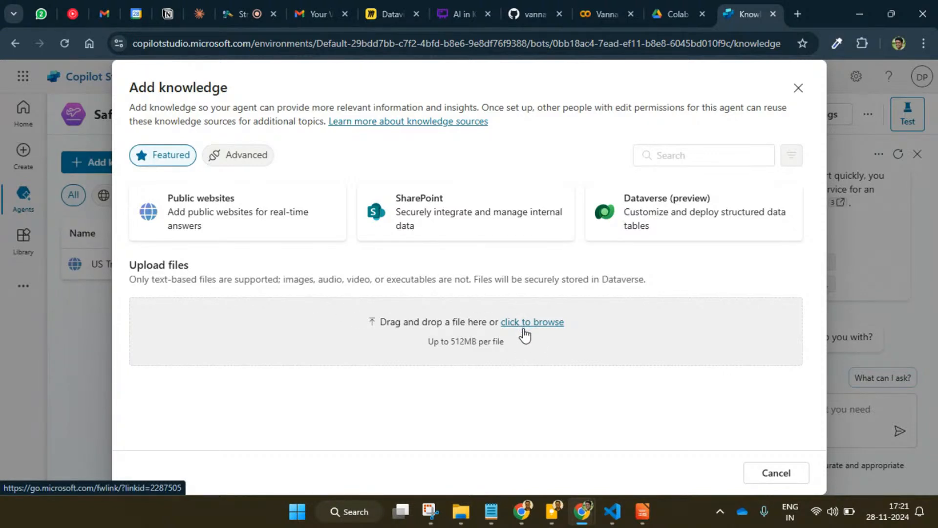
pyautogui.doubleClick(618, 279)
pyautogui.click(638, 324)
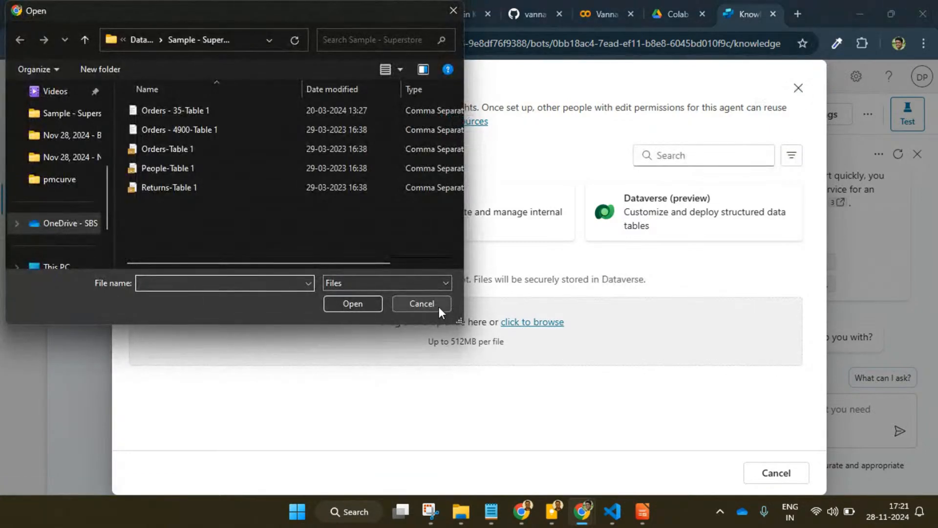
pyautogui.click(422, 304)
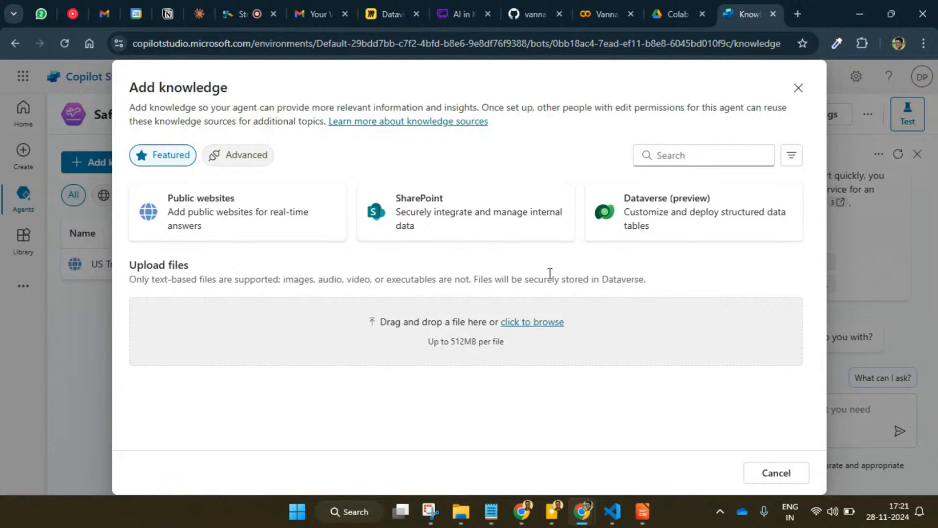
pyautogui.click(798, 88)
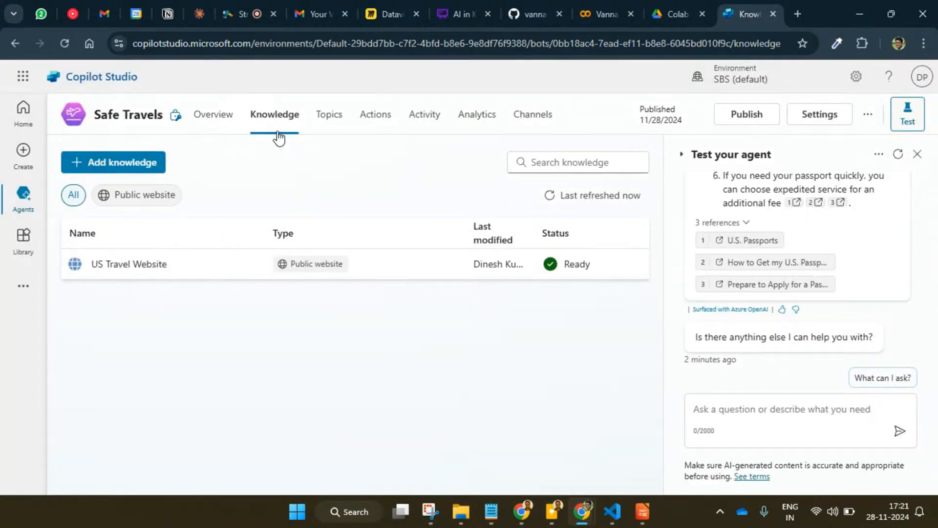
# Review the channels offered for the published Safe Travels agent and dismiss the Teams authentication notice
pyautogui.click(531, 118)
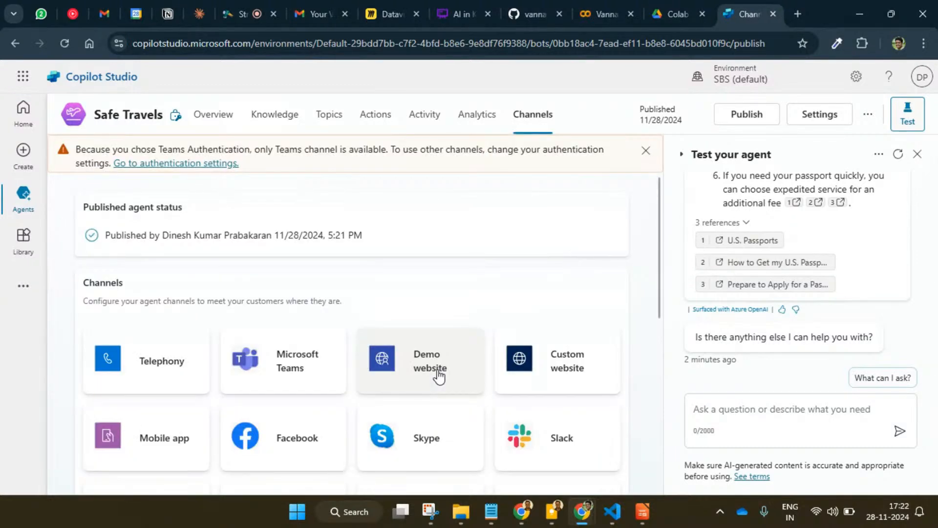
pyautogui.scroll(-2, 439, 376)
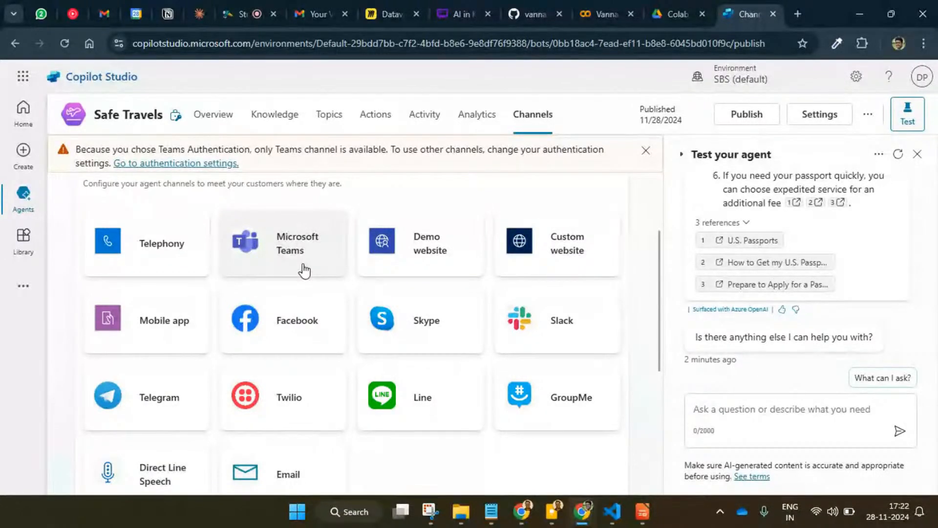
pyautogui.scroll(1, 304, 271)
pyautogui.scroll(2, 304, 270)
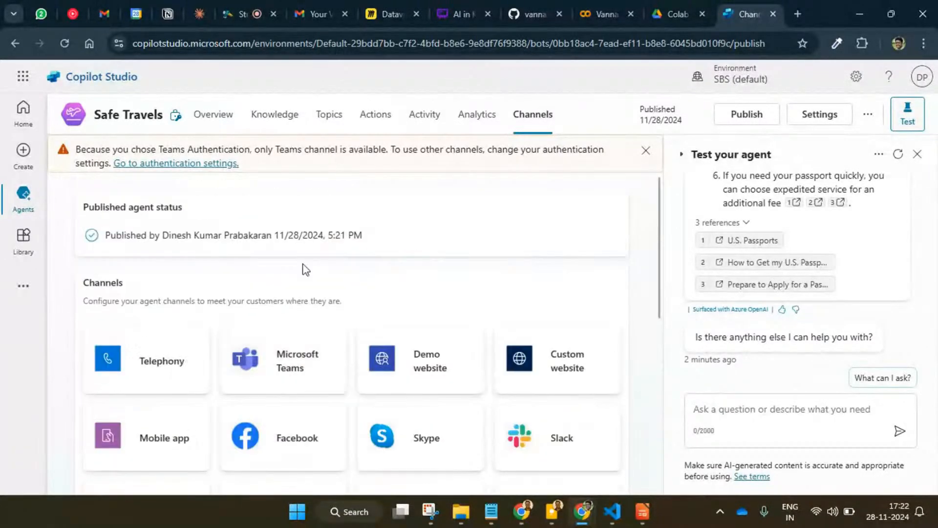
pyautogui.click(646, 150)
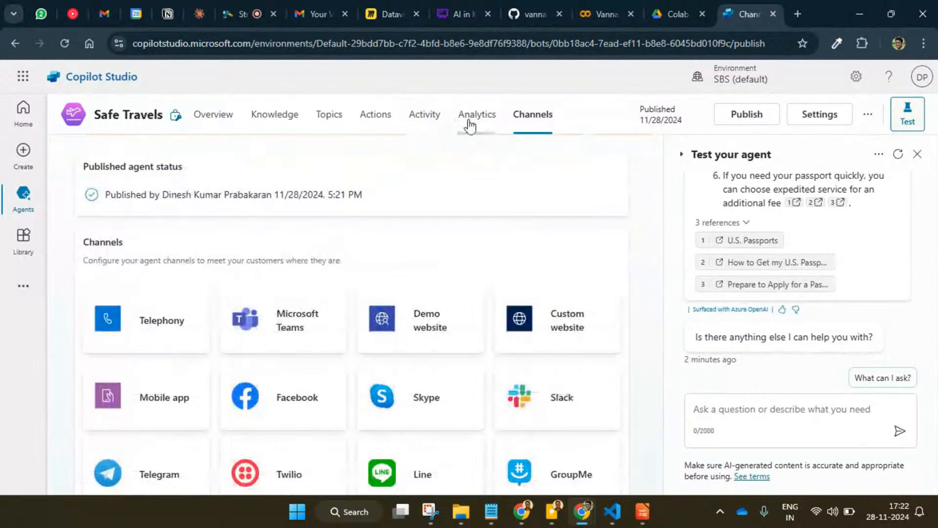
# Examine the Safe Travels agent's analytics, covering sessions, engagement, satisfaction, outcomes, knowledge source use and user feedback
pyautogui.click(473, 126)
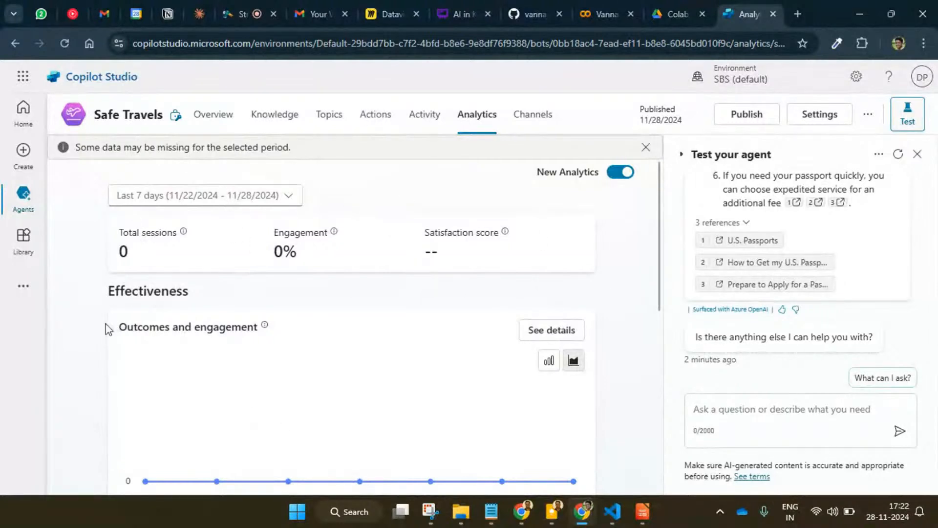
pyautogui.scroll(-2, 105, 329)
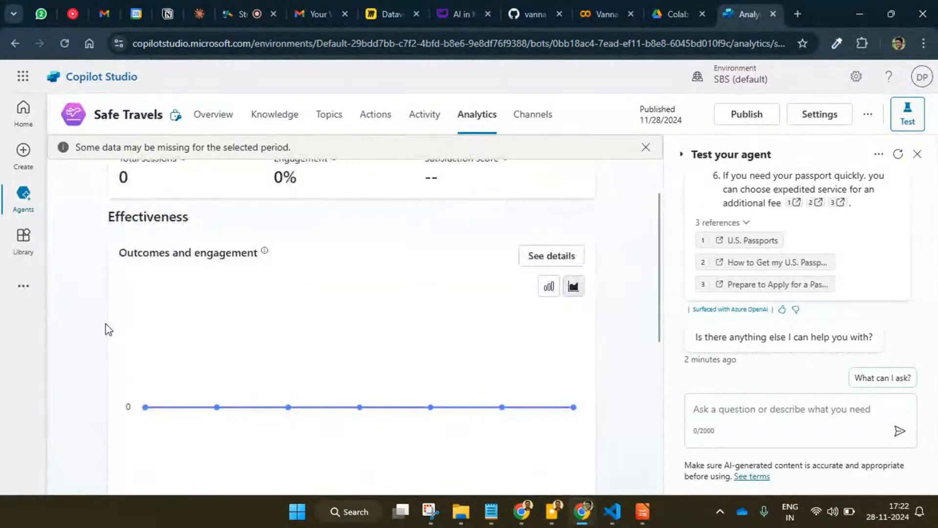
pyautogui.scroll(1, 135, 274)
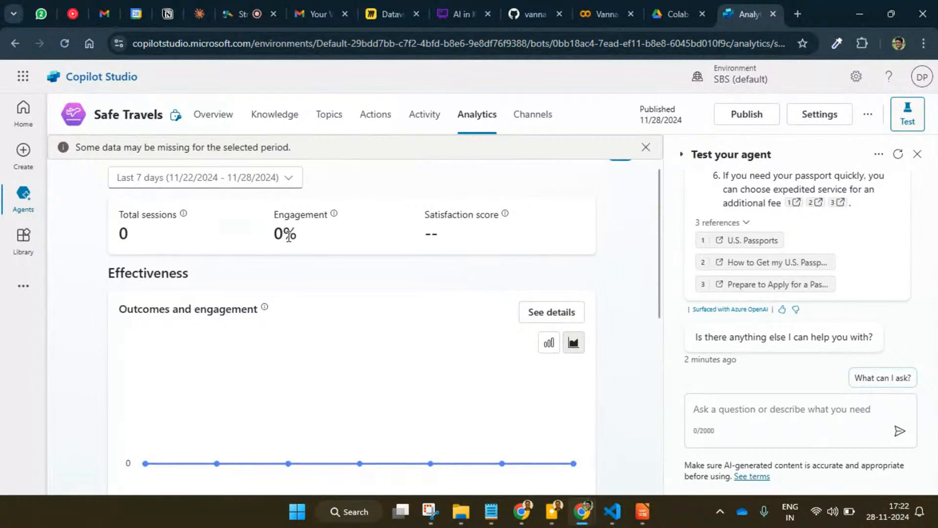
pyautogui.scroll(-2, 63, 393)
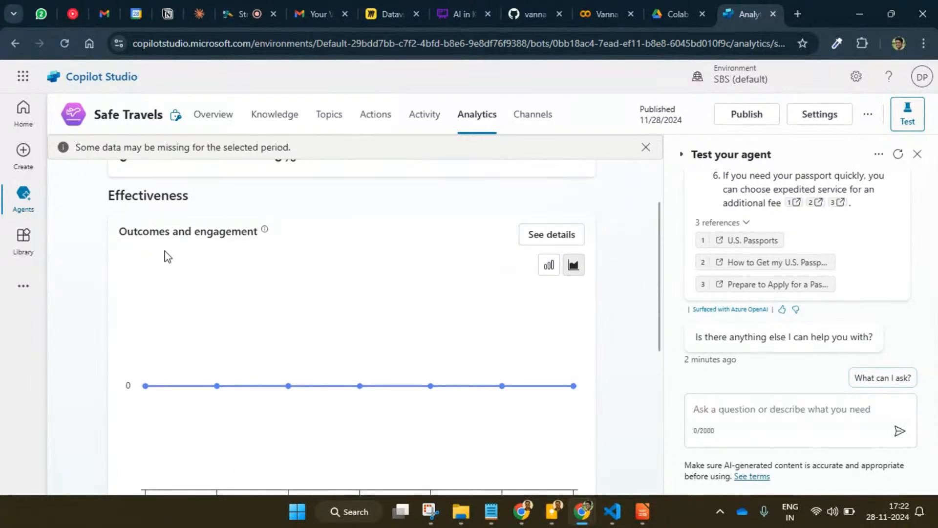
pyautogui.scroll(-6, 268, 288)
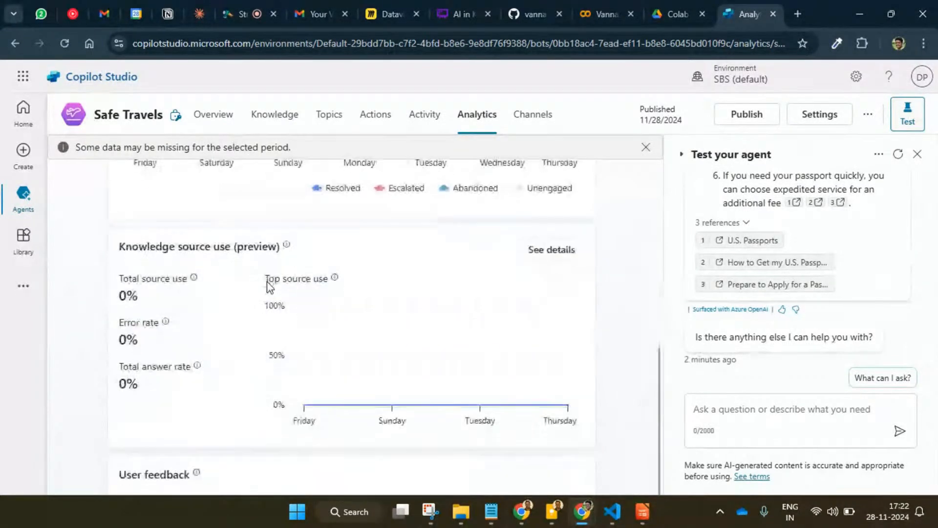
pyautogui.scroll(-1, 215, 409)
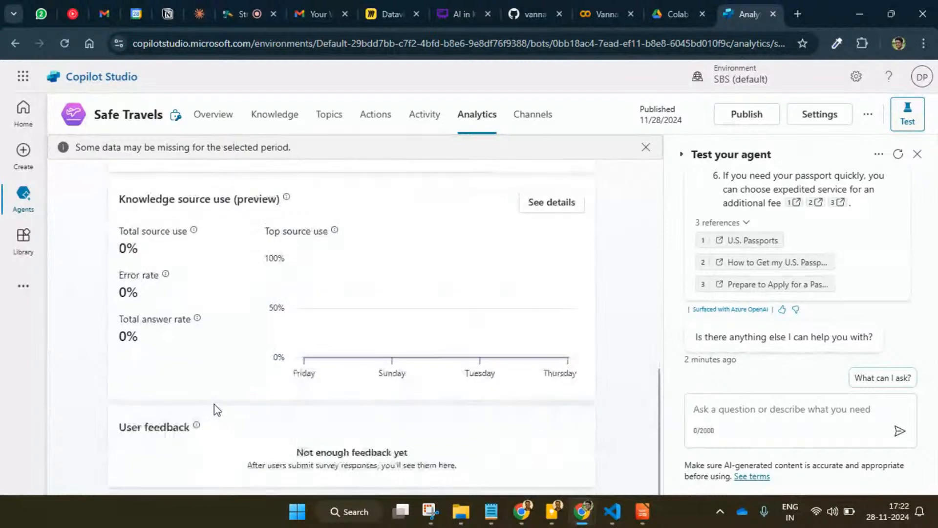
pyautogui.scroll(3, 216, 409)
pyautogui.scroll(5, 217, 410)
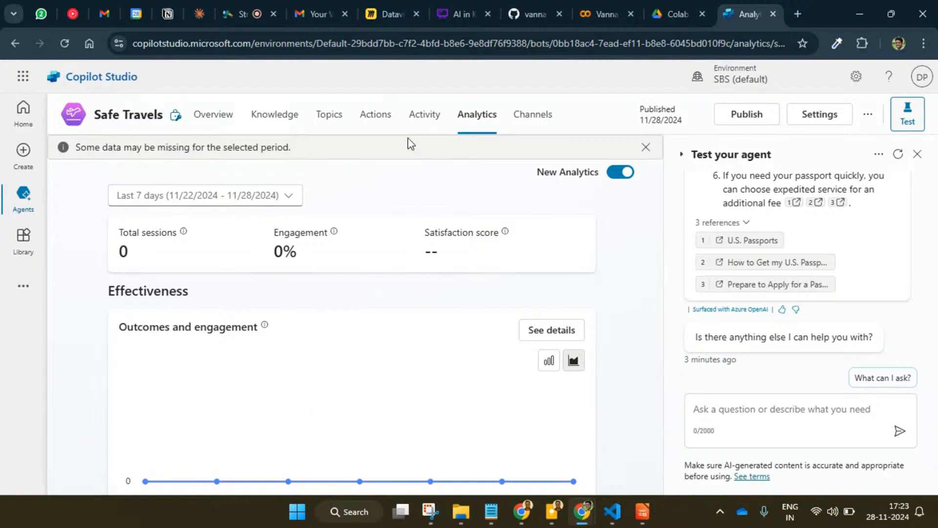
# Look over the Safe Travels agent's activity, actions and custom topics
pyautogui.click(424, 117)
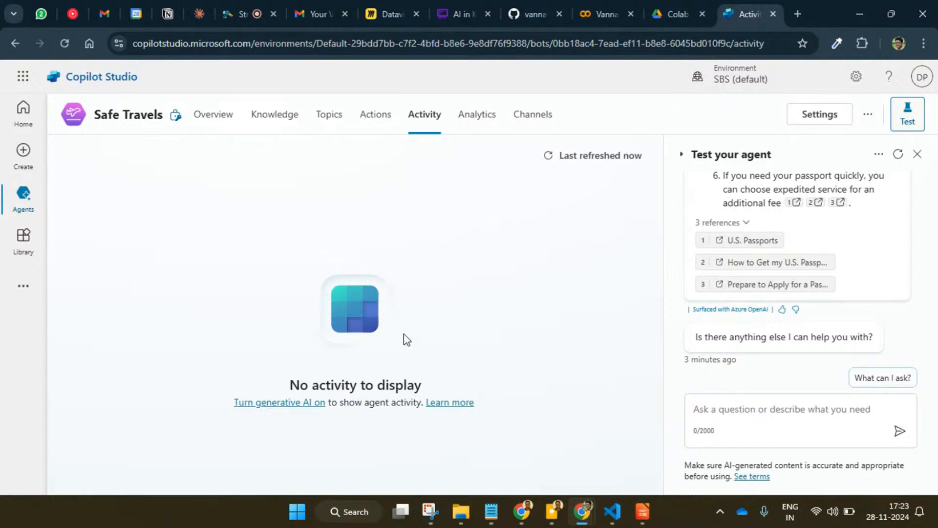
pyautogui.click(384, 131)
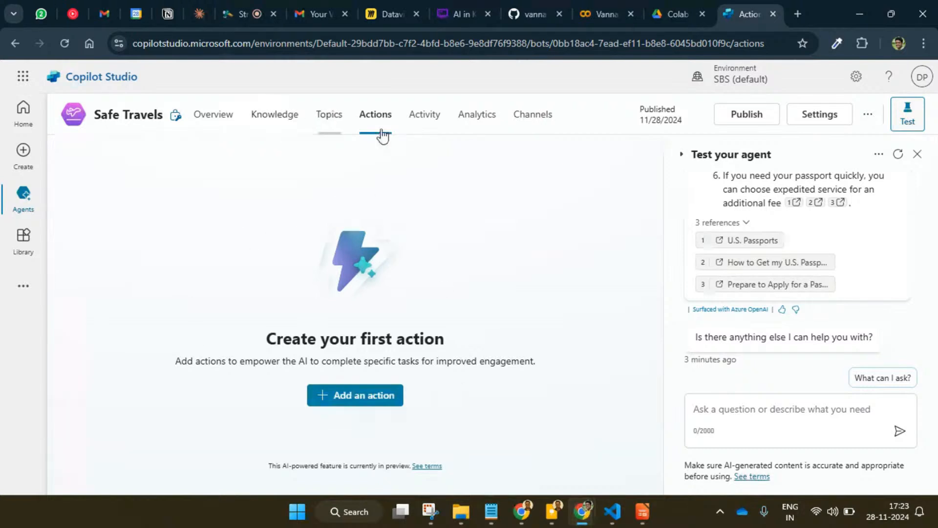
pyautogui.click(327, 135)
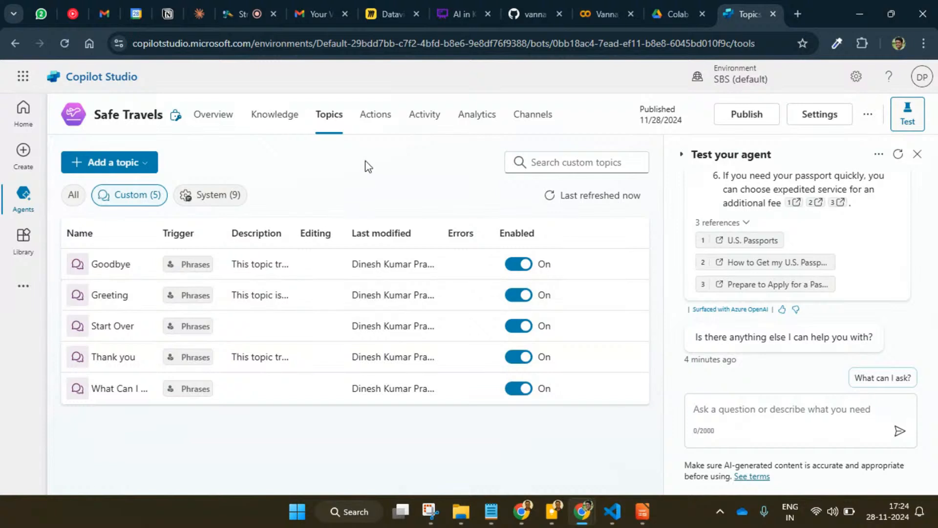
# Return to the Safe Travels overview and open the existing Sales Insights Bot agent
pyautogui.click(221, 117)
pyautogui.moveTo(27, 198)
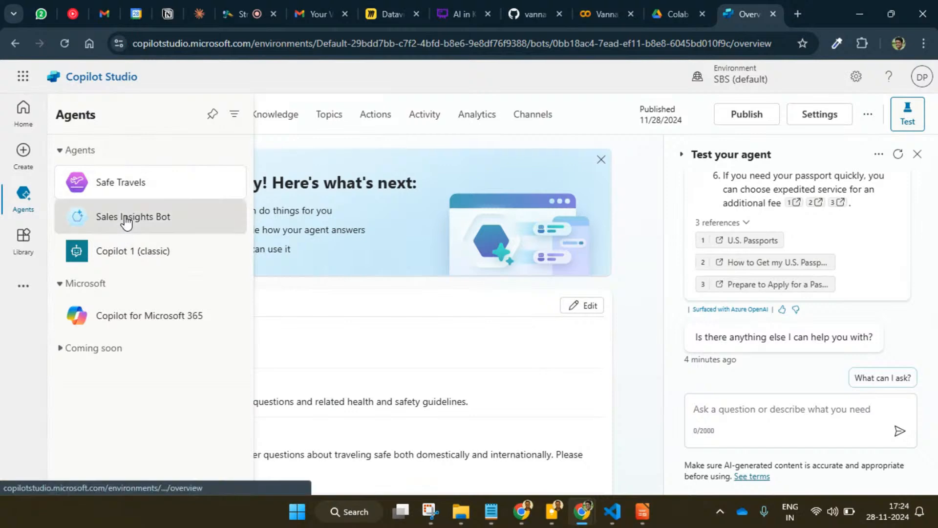
pyautogui.click(127, 221)
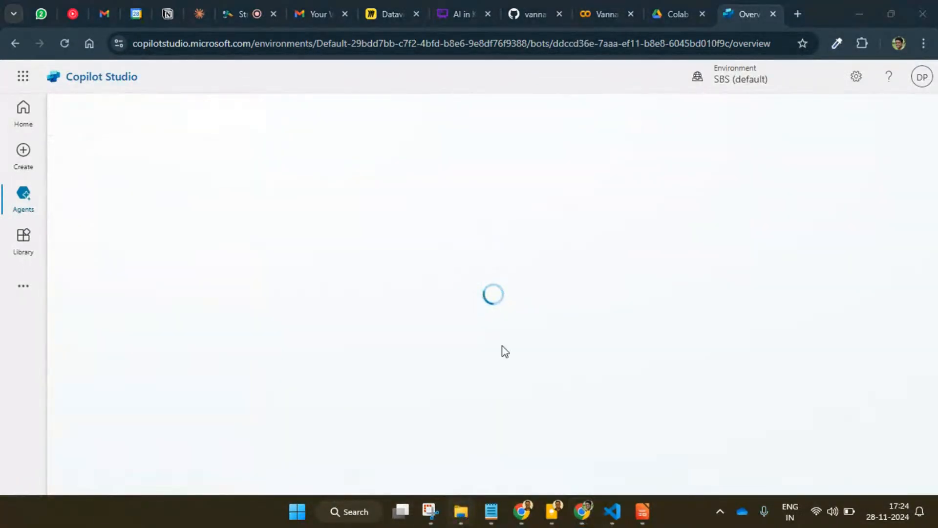
# Open the Orders - 4900-Table CSV file from File Explorer in Visual Studio Code and examine its order and sales columns
pyautogui.hotkey('alt', 'Tab')
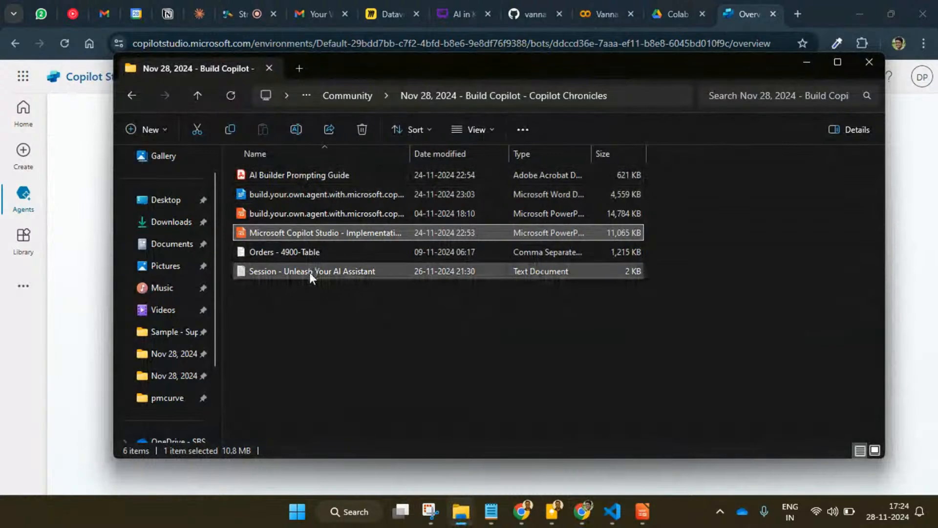
pyautogui.click(297, 259)
pyautogui.rightClick(297, 259)
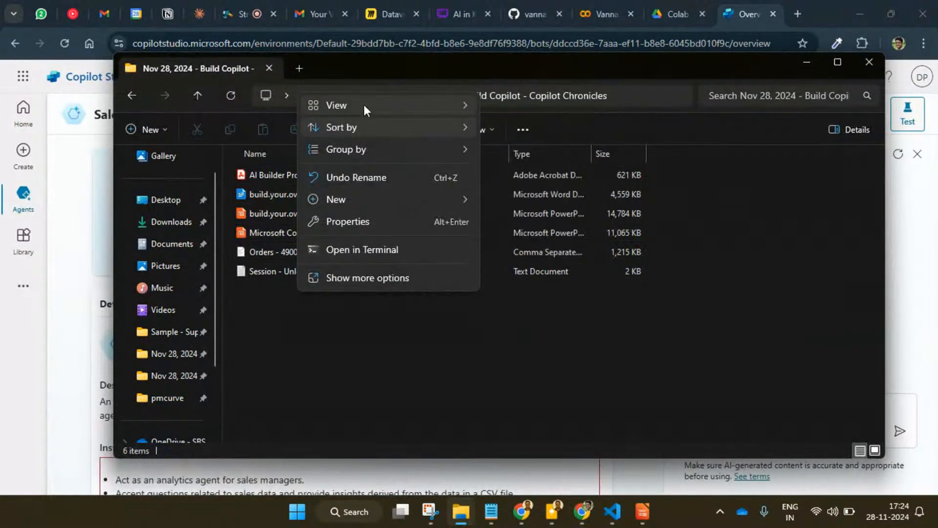
pyautogui.click(299, 291)
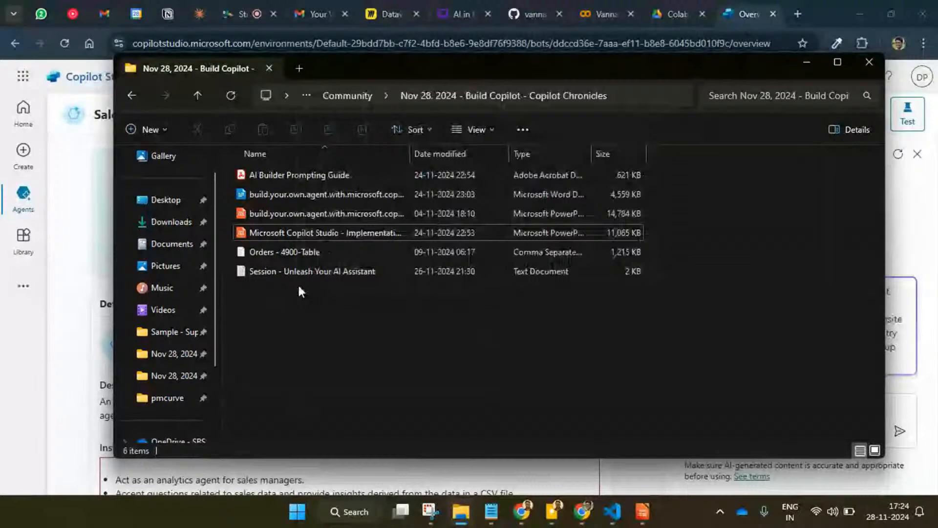
pyautogui.click(292, 254)
pyautogui.rightClick(292, 254)
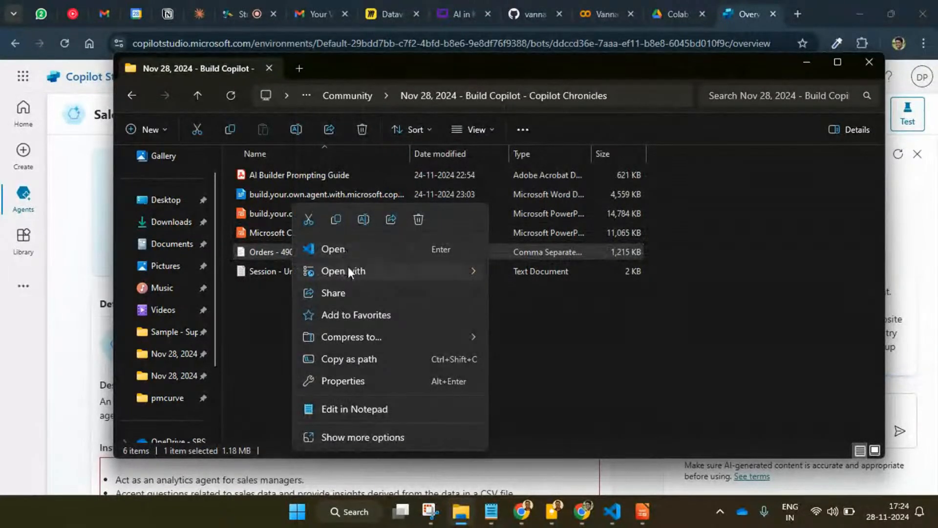
pyautogui.moveTo(348, 269)
pyautogui.click(528, 296)
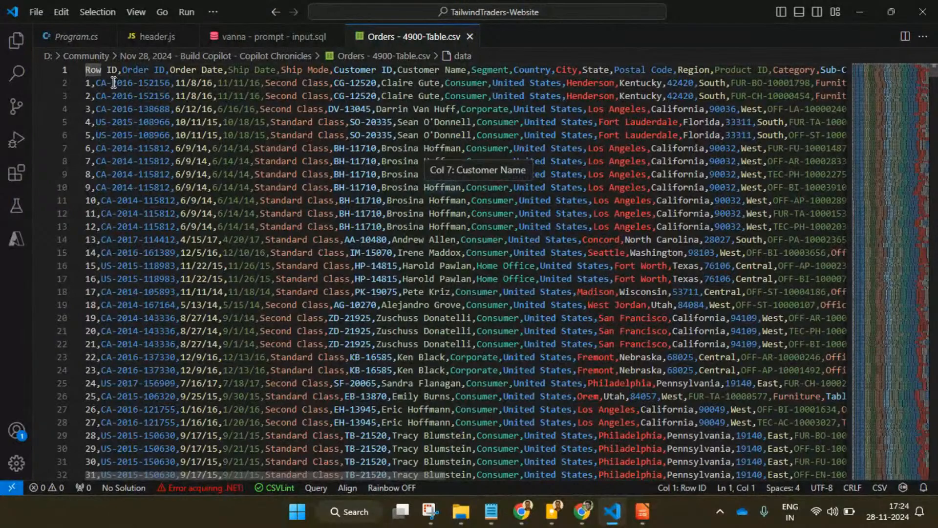
pyautogui.hscroll(5, 398, 141)
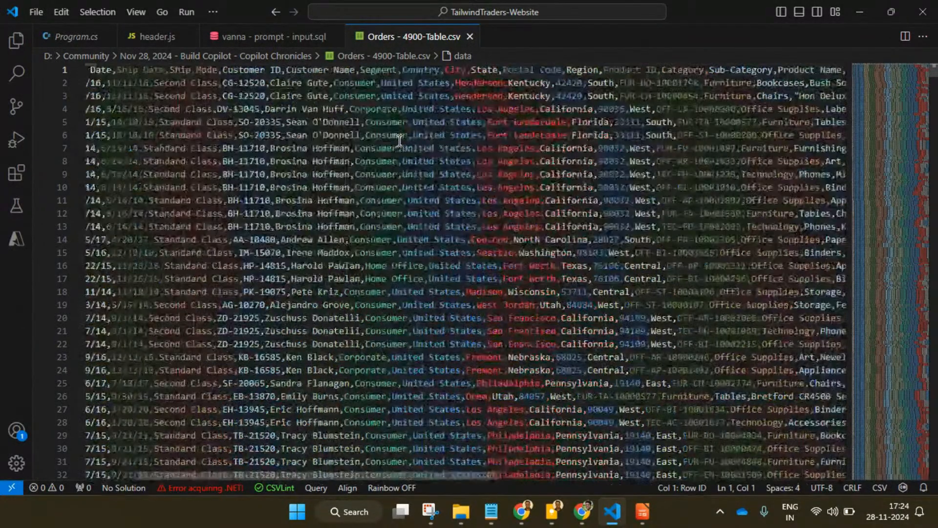
pyautogui.hscroll(5, 399, 141)
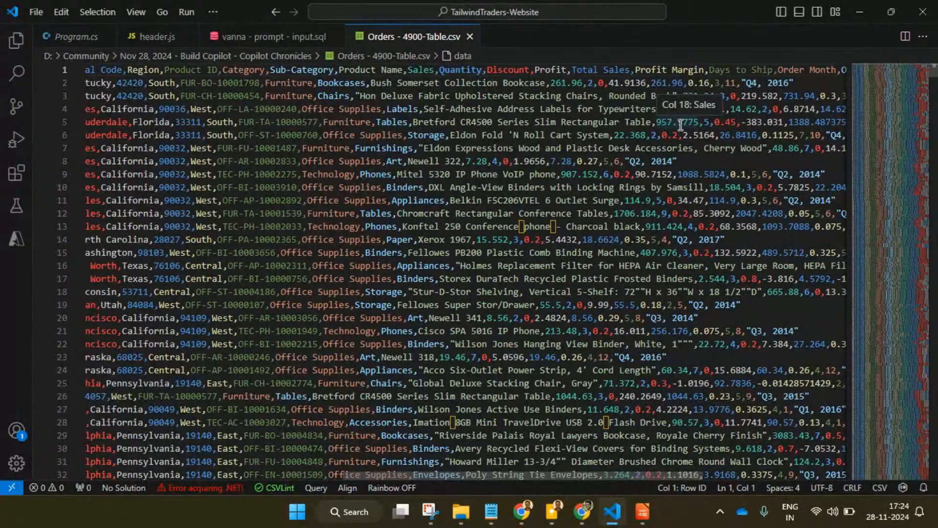
# Switch back to Copilot Studio in Chrome and ask the Sales Insights Bot "what can you do for me" in the test chat
pyautogui.hotkey('shift', 'alt', 'r')
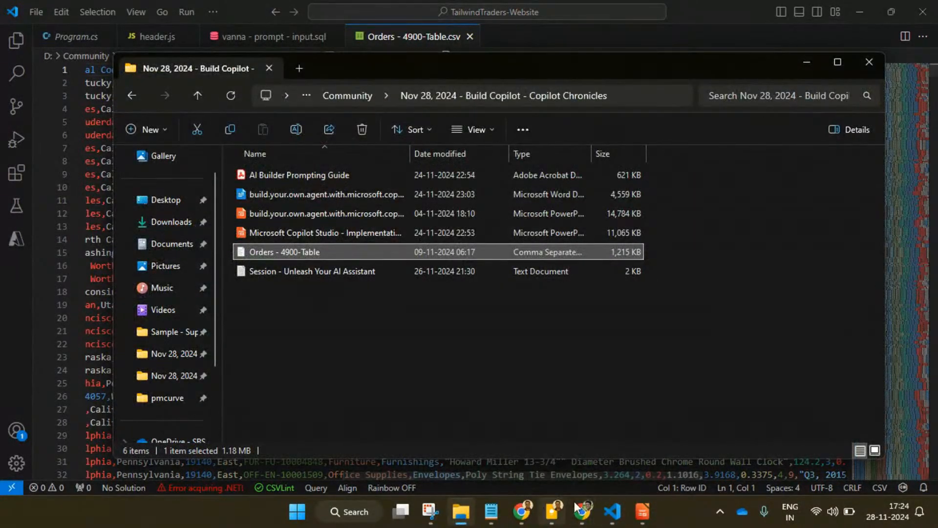
pyautogui.click(582, 511)
pyautogui.click(528, 452)
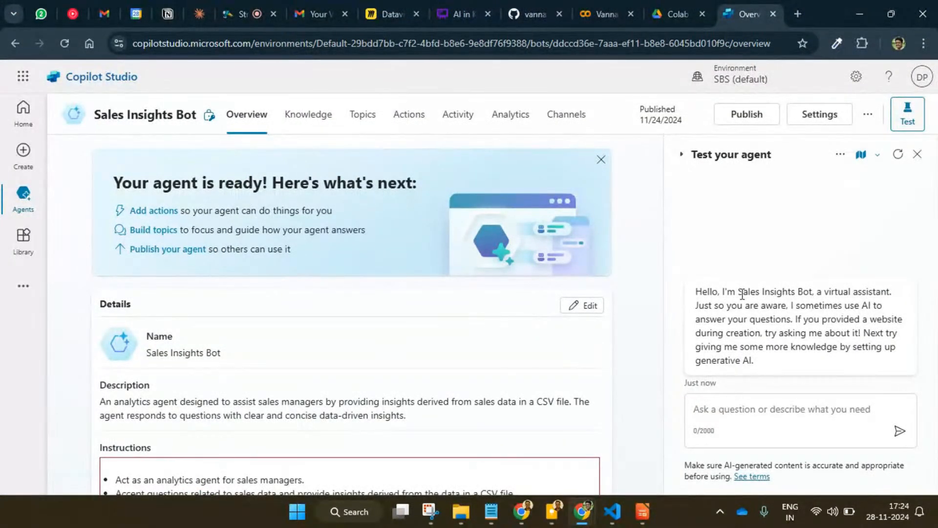
pyautogui.click(747, 407)
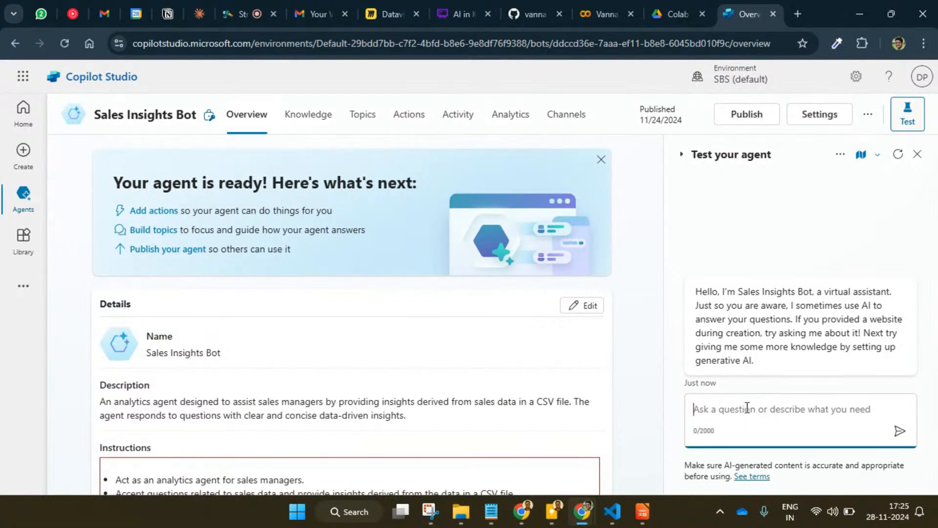
pyautogui.write('can')
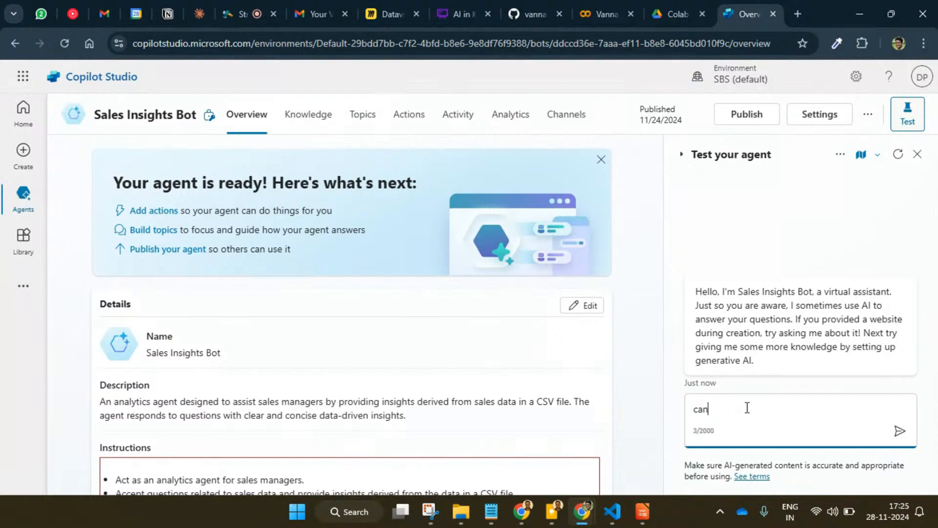
pyautogui.write(' y')
pyautogui.hotkey('ctrl', 'a')
pyautogui.write('what can you do for me')
pyautogui.press('Return')
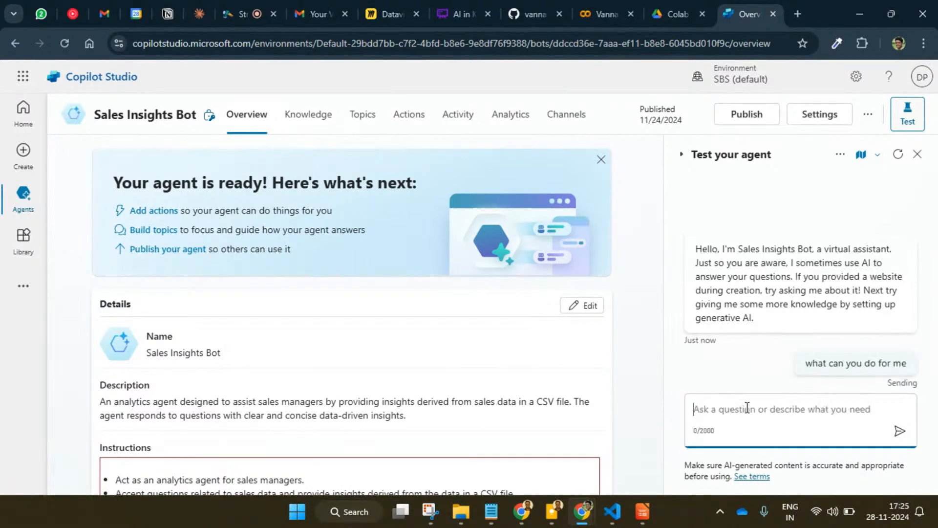
# Copy the demo site URL from the Copilot Studio session notes in Notepad and open it in a new Chrome tab
pyautogui.click(491, 512)
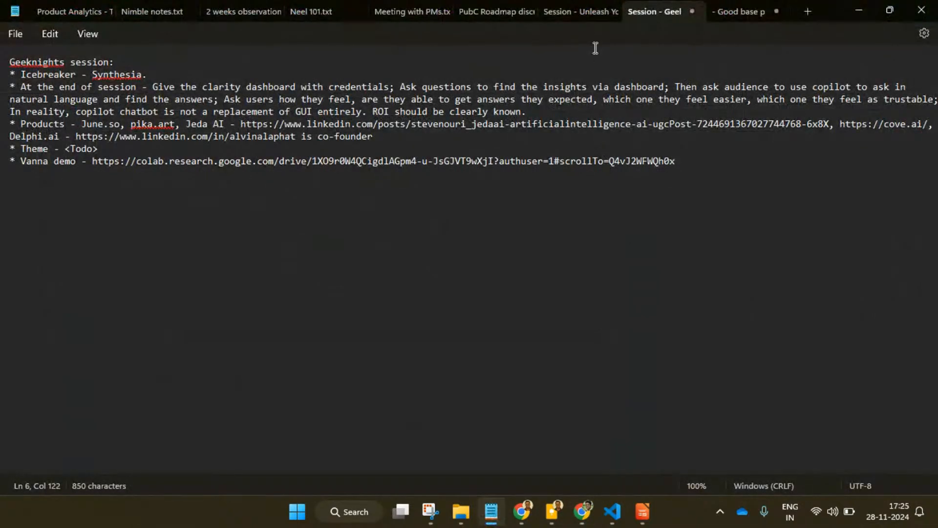
pyautogui.click(736, 13)
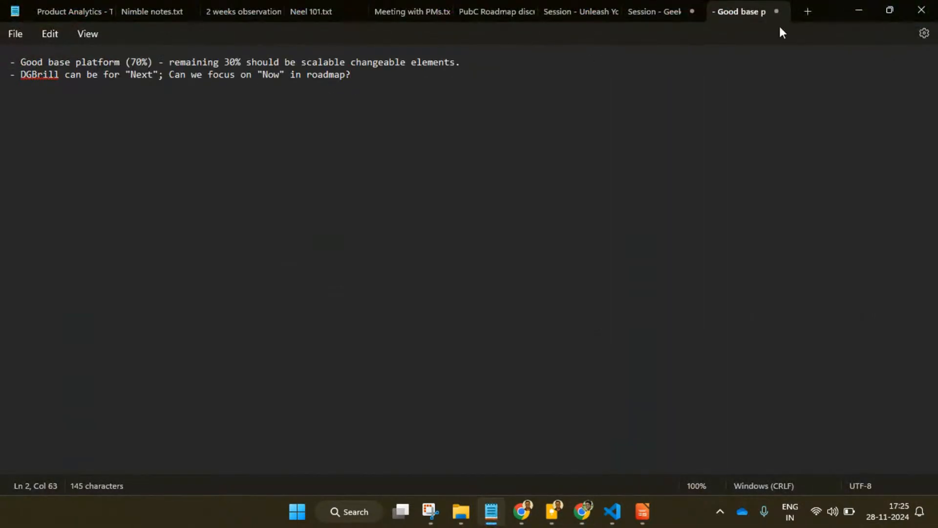
pyautogui.click(583, 13)
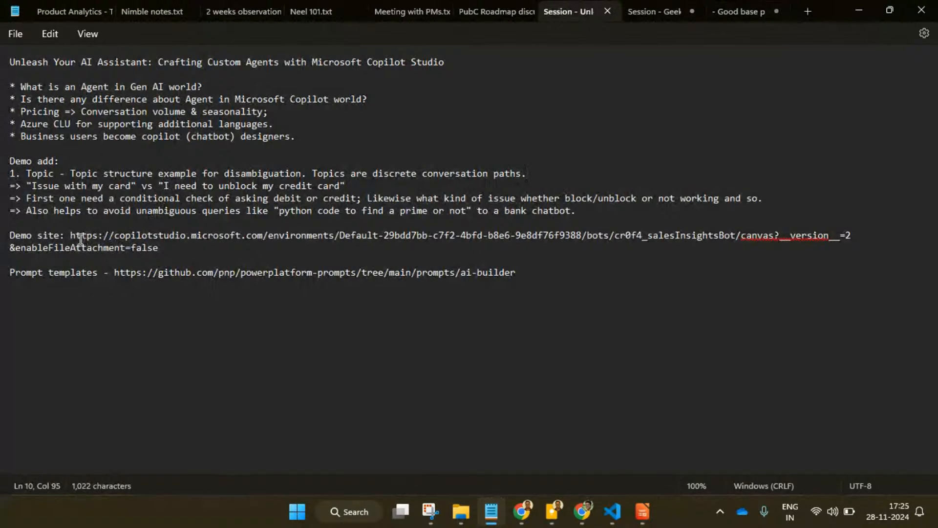
pyautogui.moveTo(71, 236); pyautogui.dragTo(169, 250)
pyautogui.hotkey('alt', 'Tab')
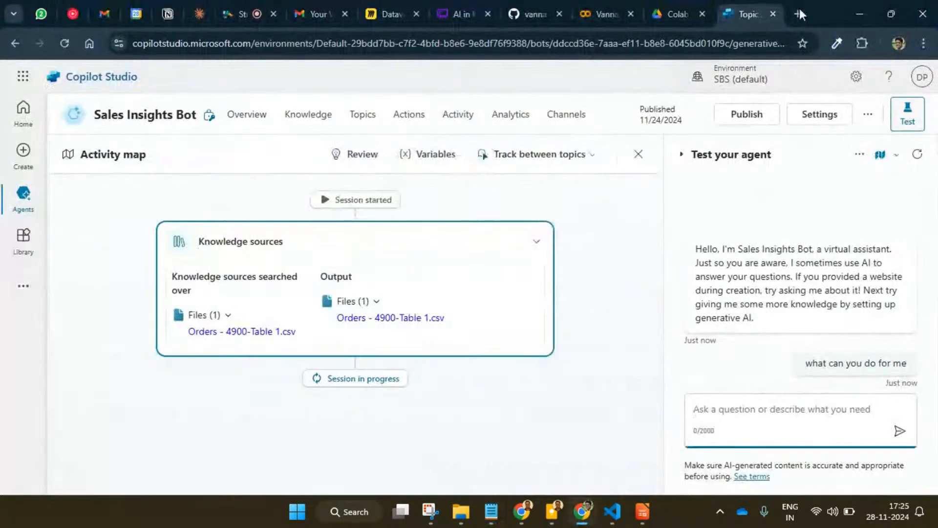
pyautogui.click(798, 13)
pyautogui.hotkey('ctrl', 'v')
pyautogui.press('Return')
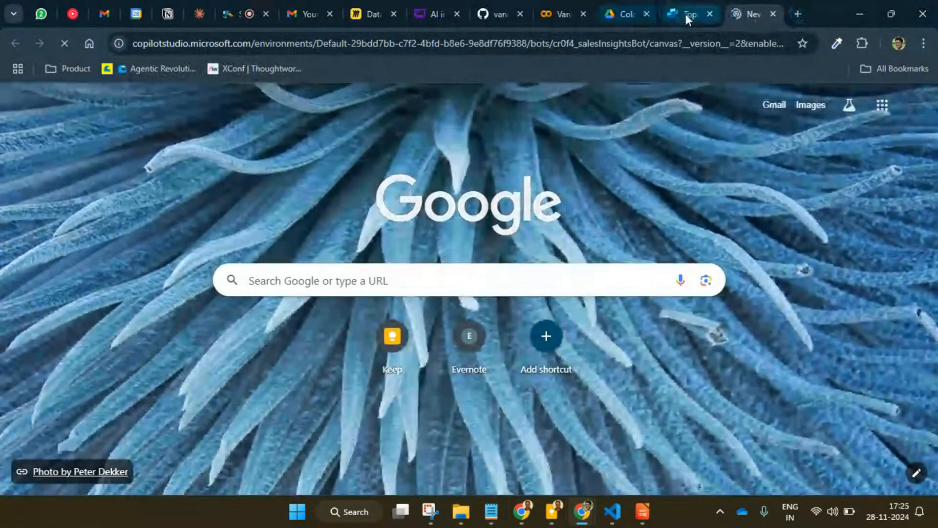
# Return to the Sales Insights Bot tab and read the agent's reply about what it can do
pyautogui.click(686, 14)
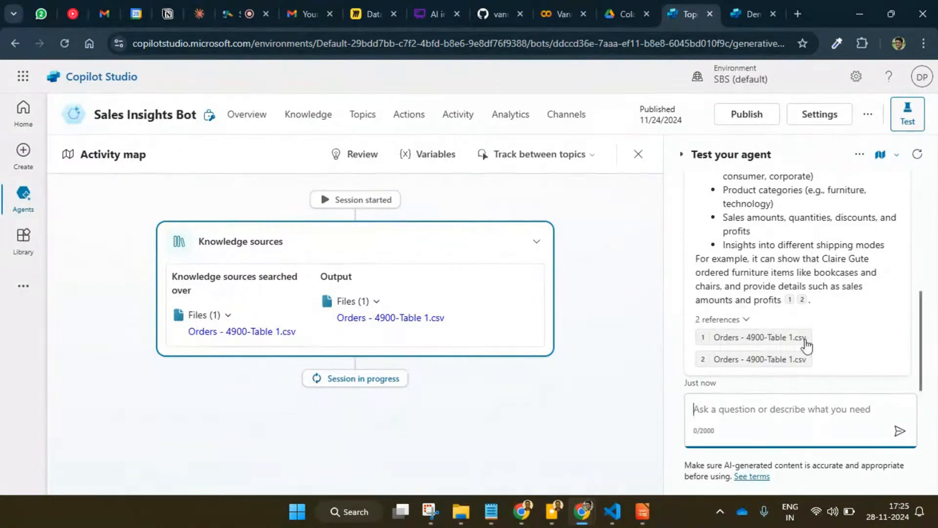
pyautogui.scroll(1, 804, 346)
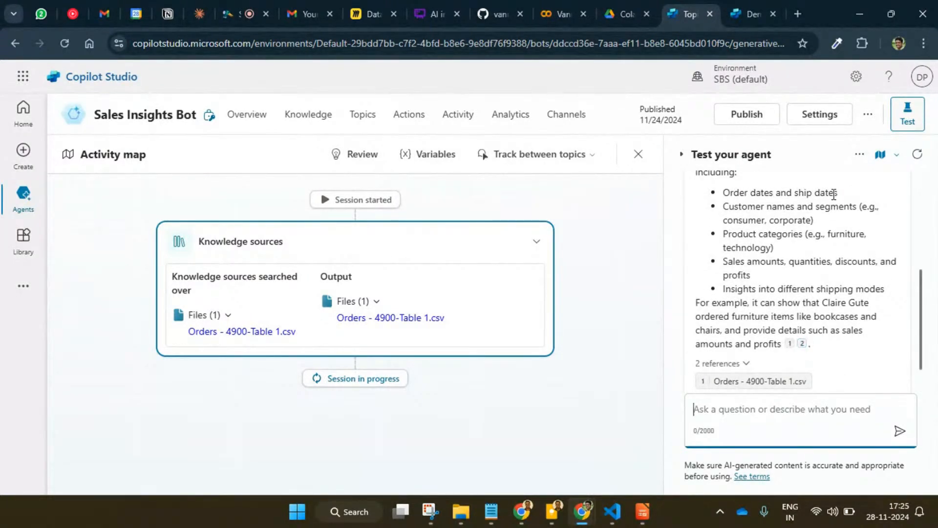
pyautogui.scroll(1, 833, 194)
pyautogui.scroll(3, 834, 194)
pyautogui.scroll(-3, 813, 237)
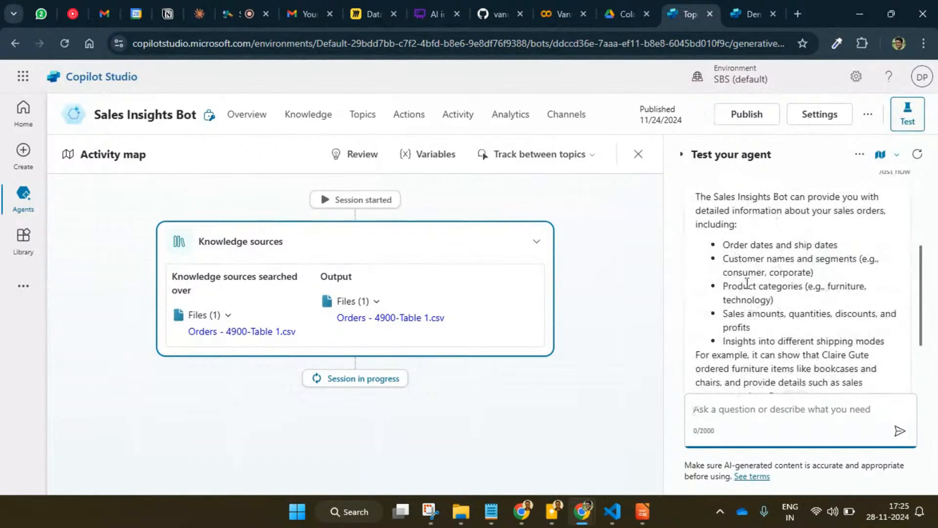
pyautogui.scroll(-3, 779, 299)
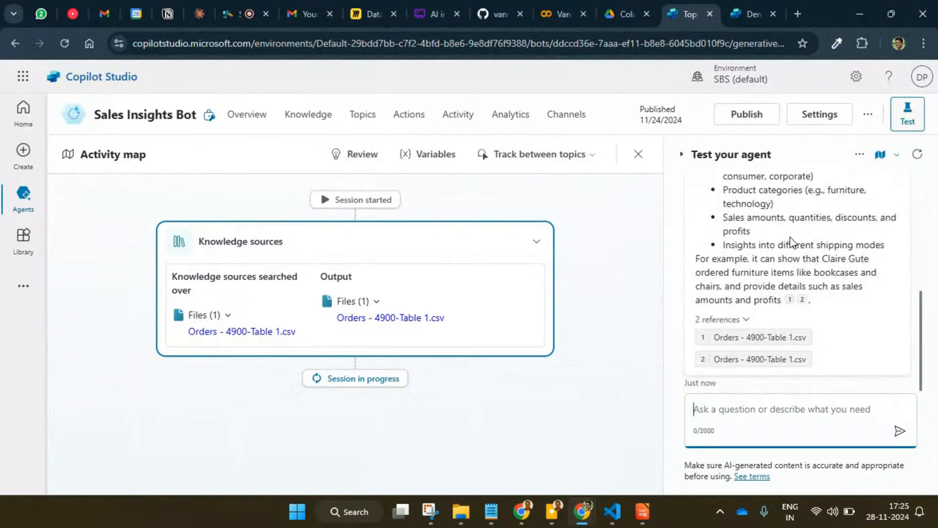
pyautogui.scroll(1, 789, 242)
pyautogui.scroll(-1, 792, 243)
# Ask the Sales Insights Bot "top 10 sales categories" in the test chat
pyautogui.write('top 10 ')
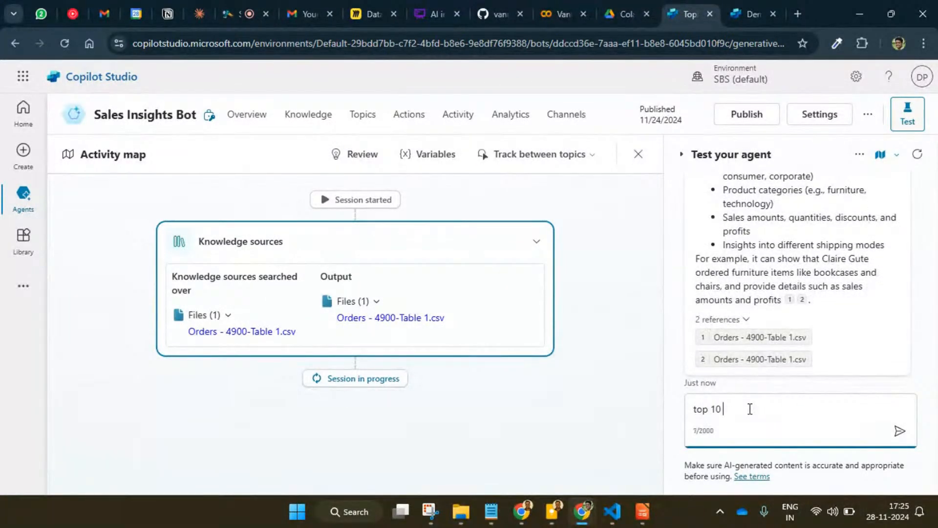
pyautogui.write('sales catre')
pyautogui.press('BackSpace')
pyautogui.press('BackSpace')
pyautogui.press('BackSpace')
pyautogui.write('tegories')
pyautogui.press('Return')
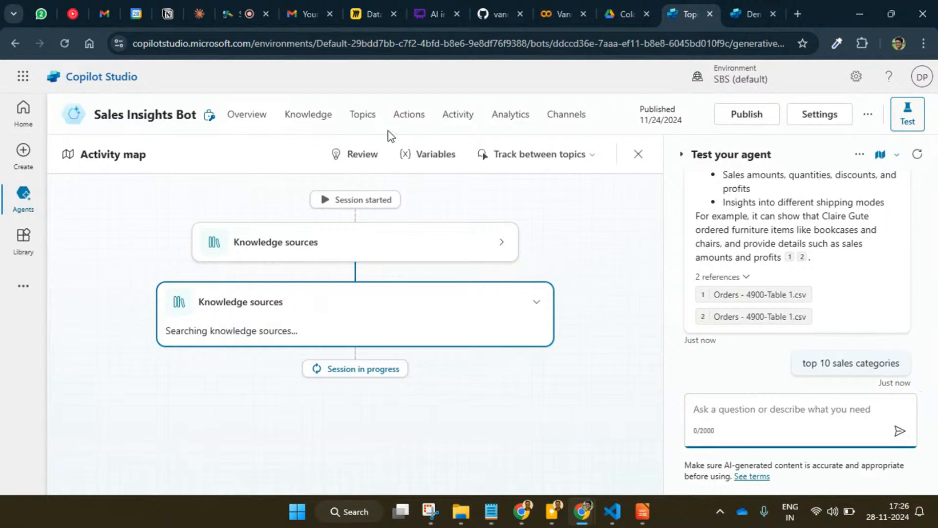
# View the agent's activity list, check the latest session's full summary and read the sales categories reply
pyautogui.click(459, 117)
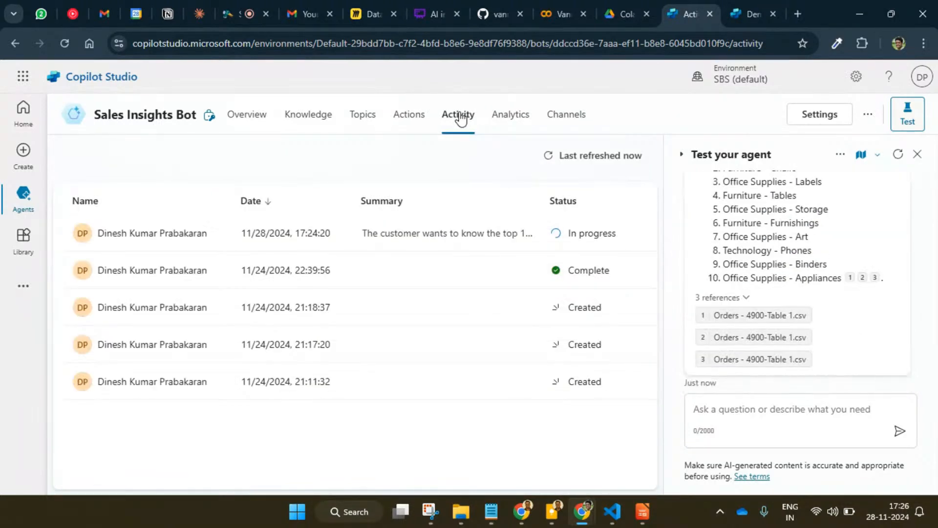
pyautogui.click(418, 379)
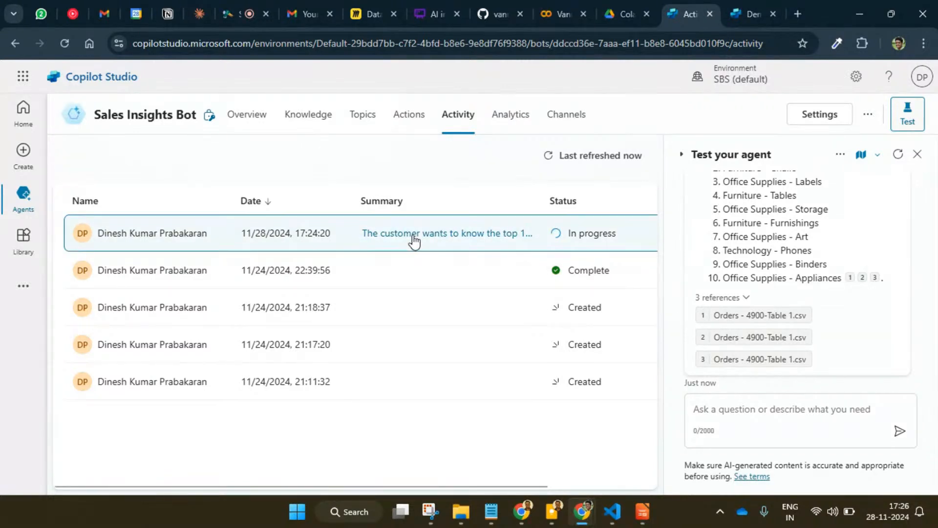
pyautogui.moveTo(425, 240)
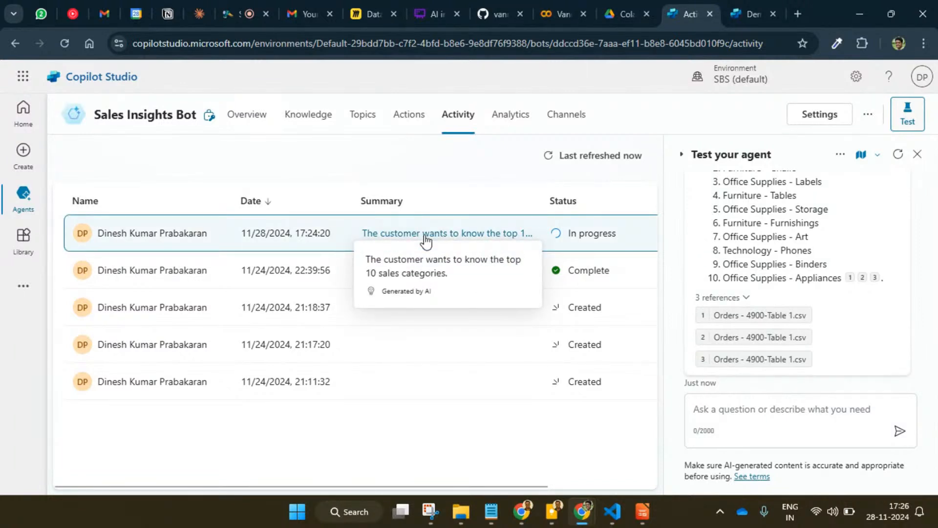
pyautogui.scroll(3, 842, 264)
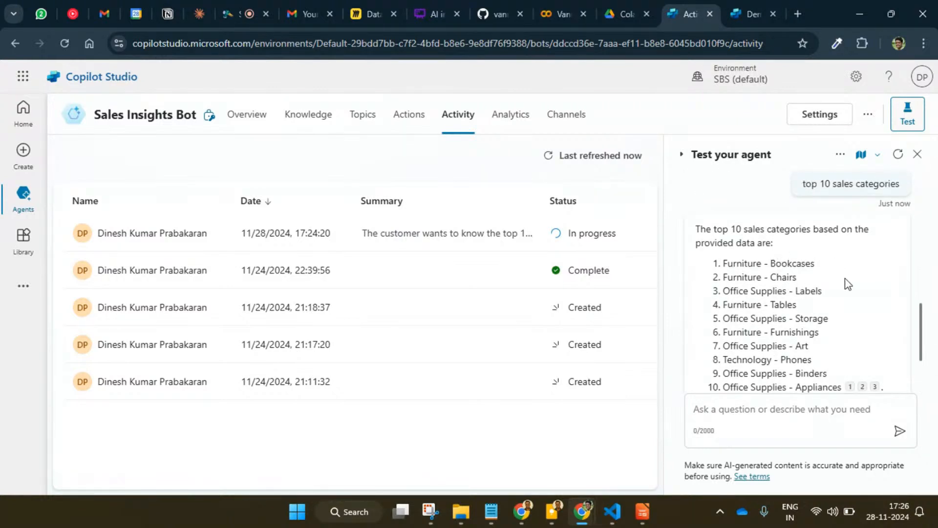
pyautogui.scroll(-3, 845, 283)
# Ask the Sales Insights Bot "top 10 products sol" in the test chat
pyautogui.click(750, 412)
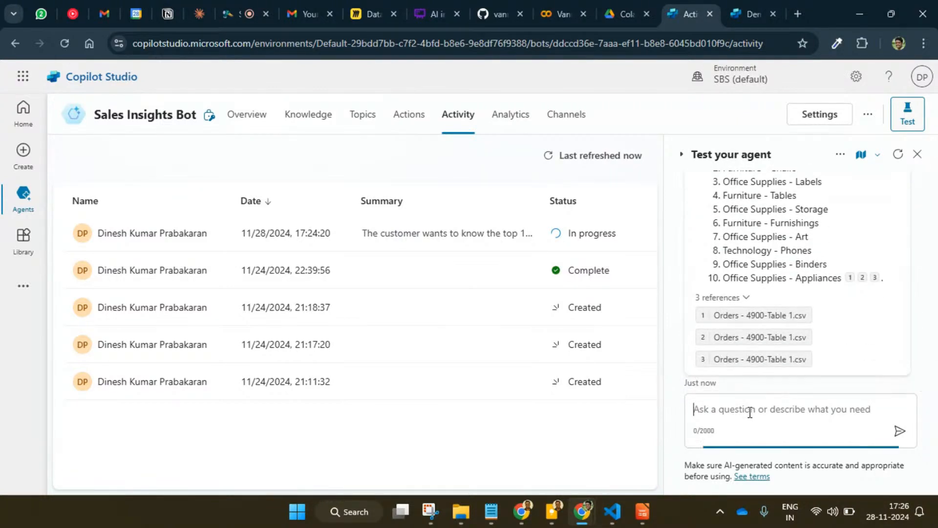
pyautogui.write('top ')
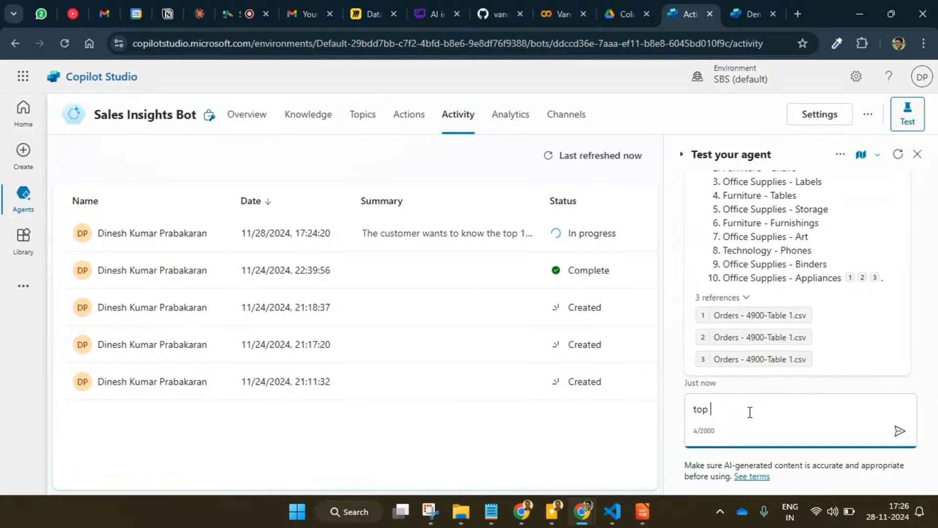
pyautogui.write('10 product s')
pyautogui.press('BackSpace')
pyautogui.press('BackSpace')
pyautogui.write('s solf')
pyautogui.press('BackSpace')
pyautogui.press('Return')
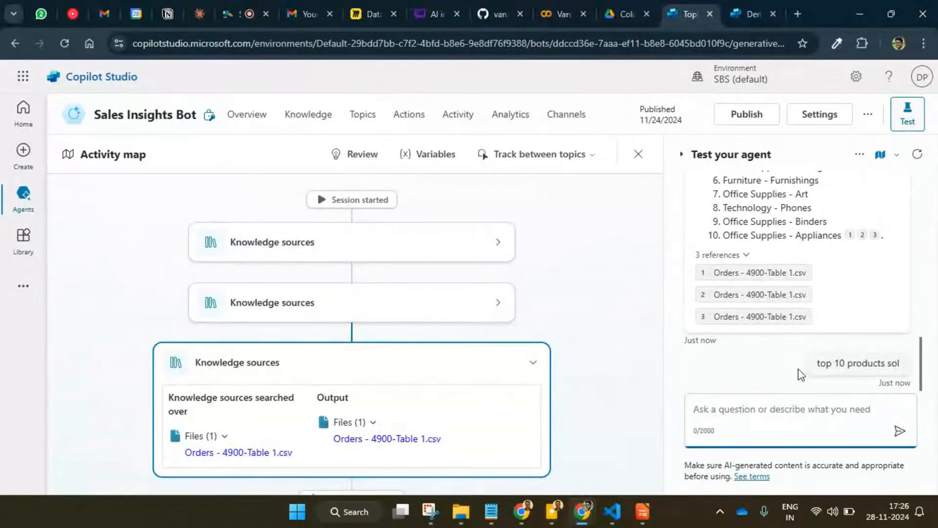
# Read the products reply and send the follow-up "give me product name and total amount" to the bot
pyautogui.scroll(-5, 782, 368)
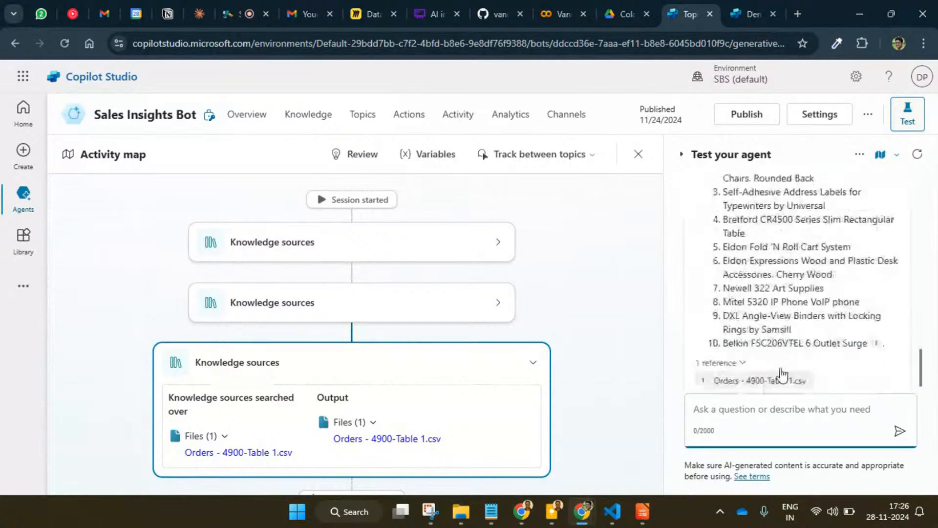
pyautogui.scroll(2, 801, 273)
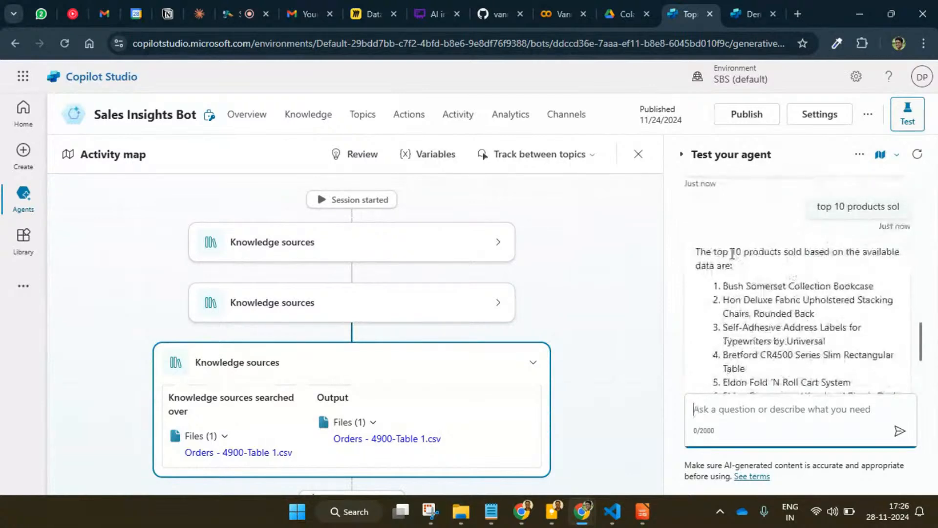
pyautogui.doubleClick(793, 251)
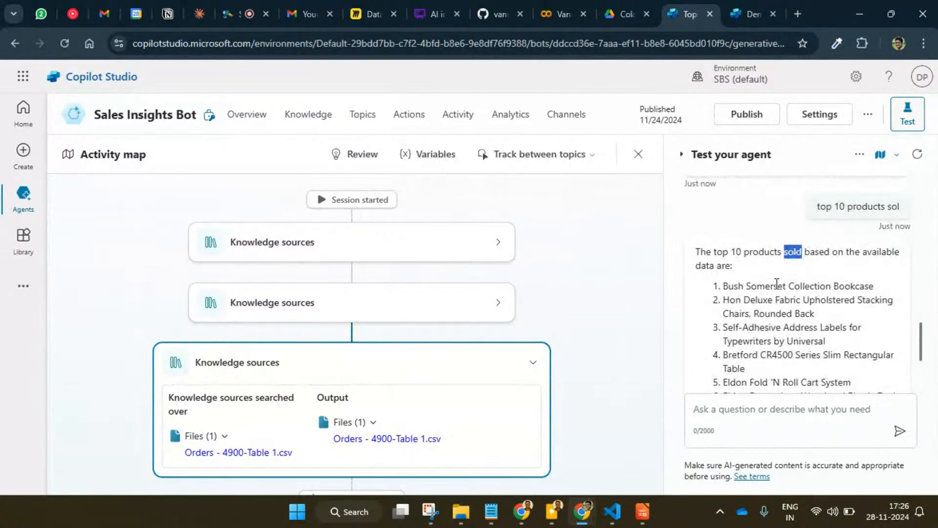
pyautogui.scroll(-1, 777, 283)
pyautogui.click(729, 412)
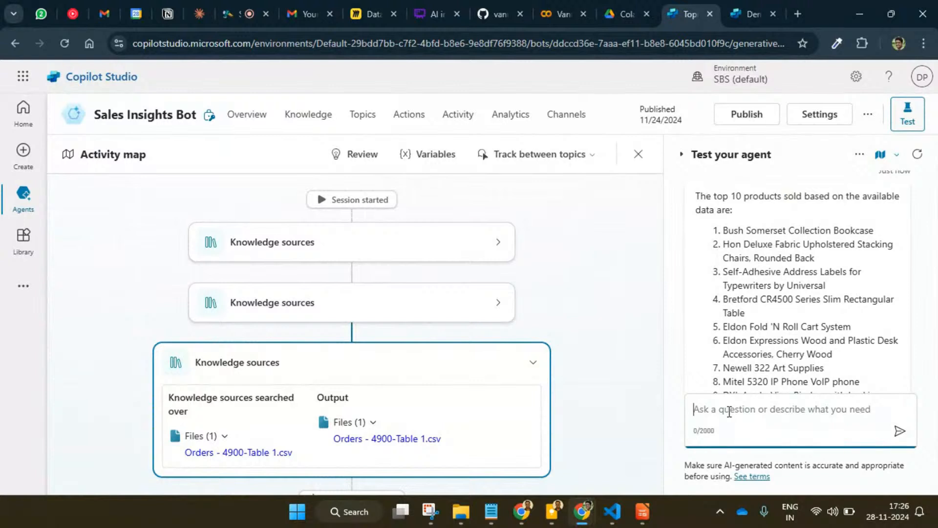
pyautogui.write('give')
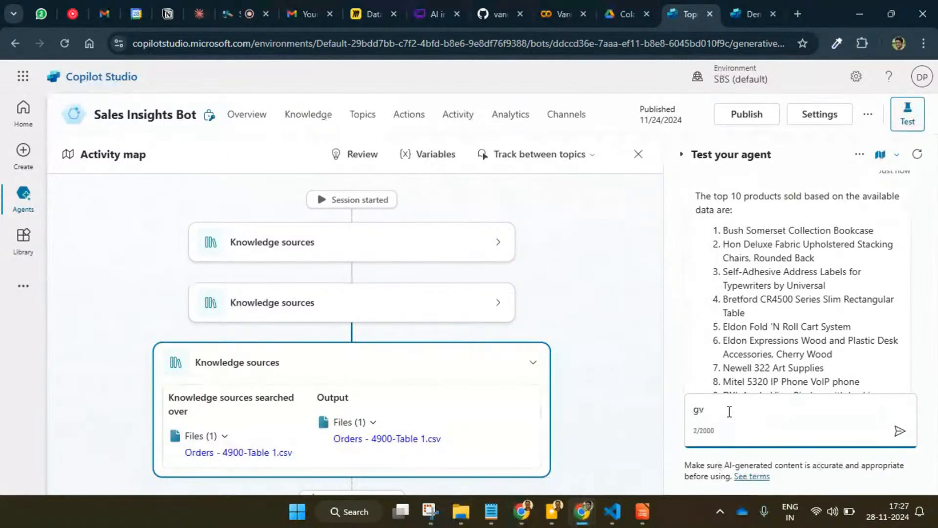
pyautogui.write(' me ')
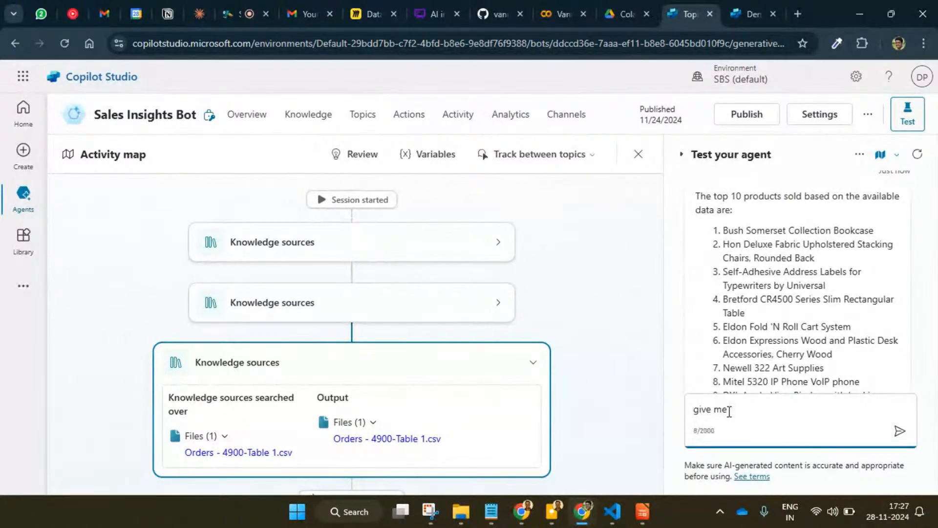
pyautogui.write('product name and tota')
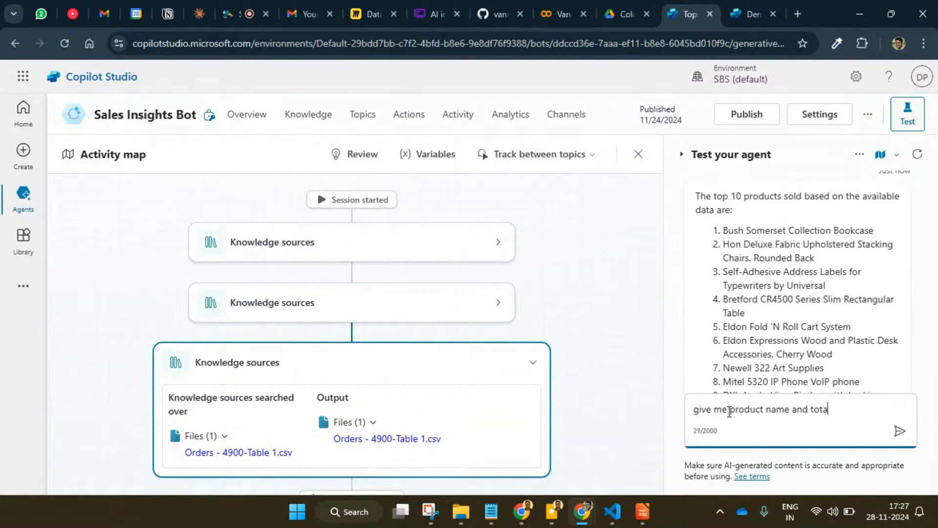
pyautogui.write('l amount')
pyautogui.press('Return')
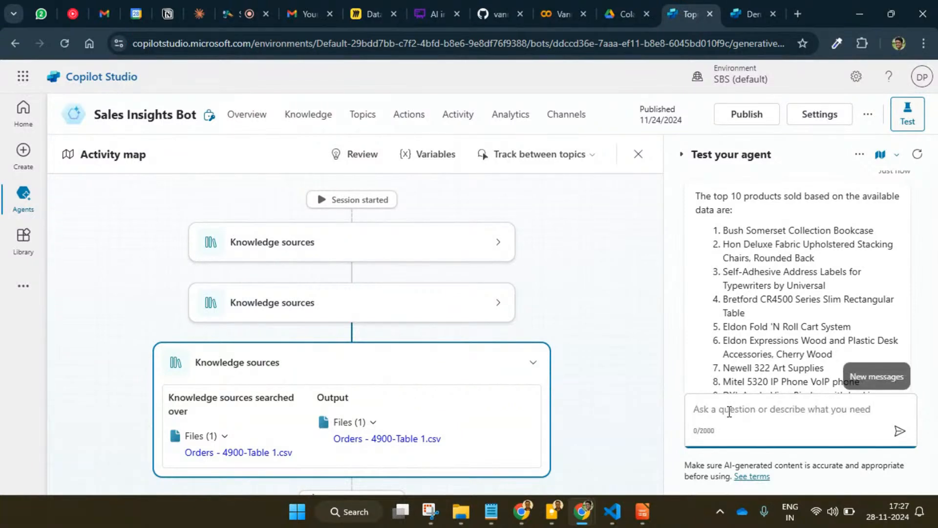
# Inspect the knowledge source entries in the activity map, then reopen and refresh the agent's activity list
pyautogui.scroll(-3, 714, 274)
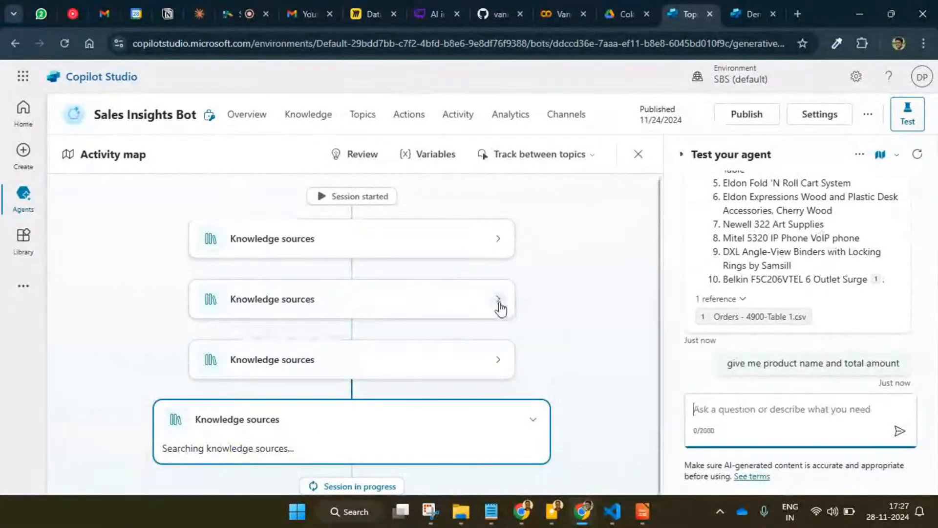
pyautogui.click(498, 359)
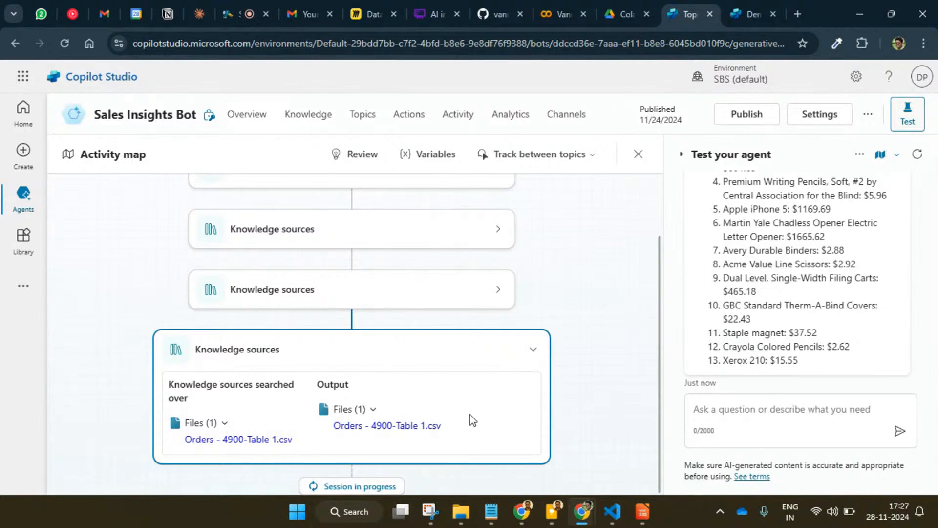
pyautogui.click(455, 116)
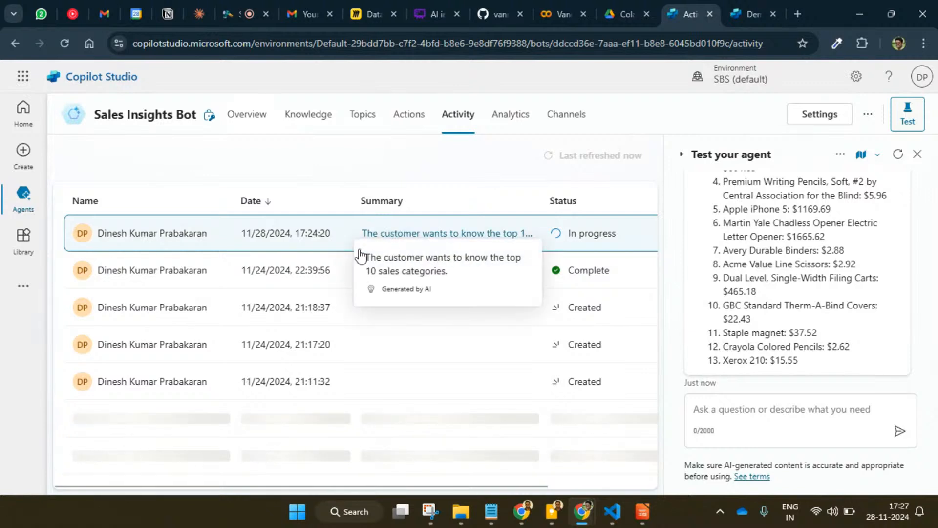
pyautogui.click(548, 156)
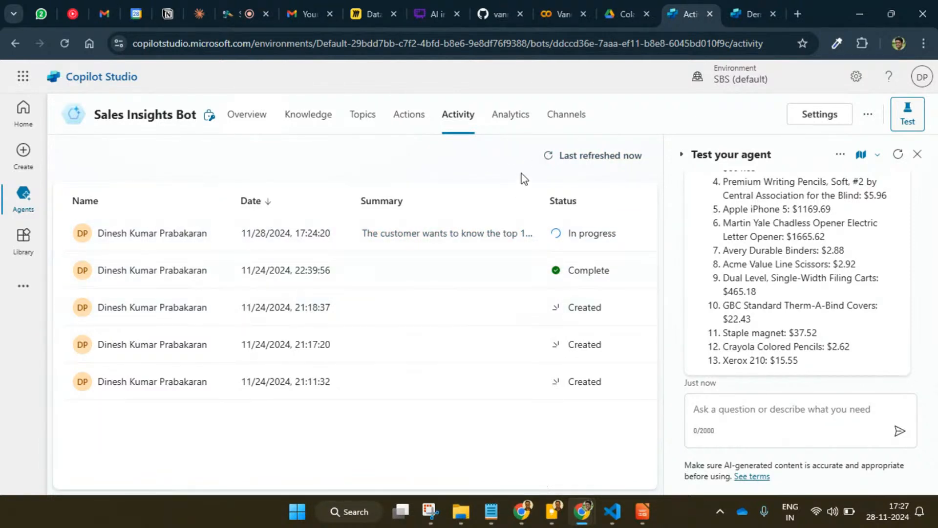
# Examine the Sales Insights Bot's analytics, including outcomes and engagement, knowledge source use and user feedback
pyautogui.click(518, 117)
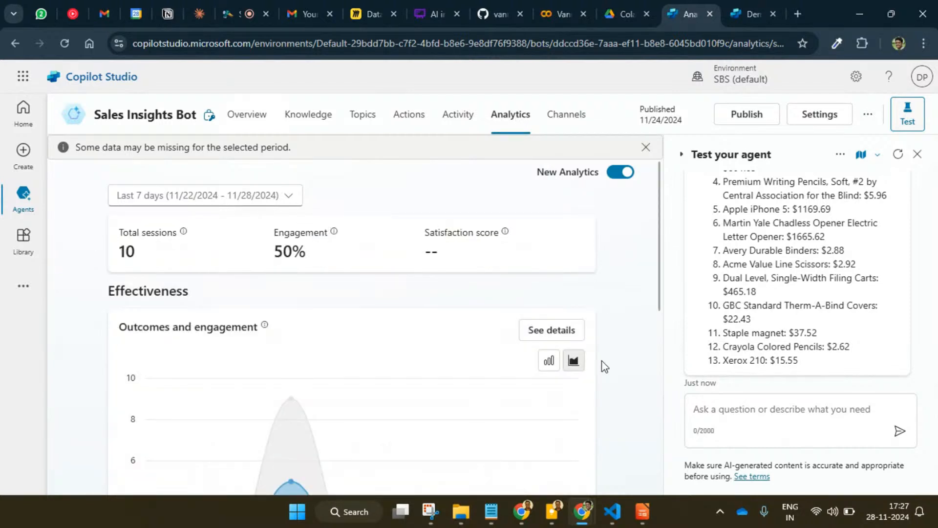
pyautogui.scroll(-3, 94, 302)
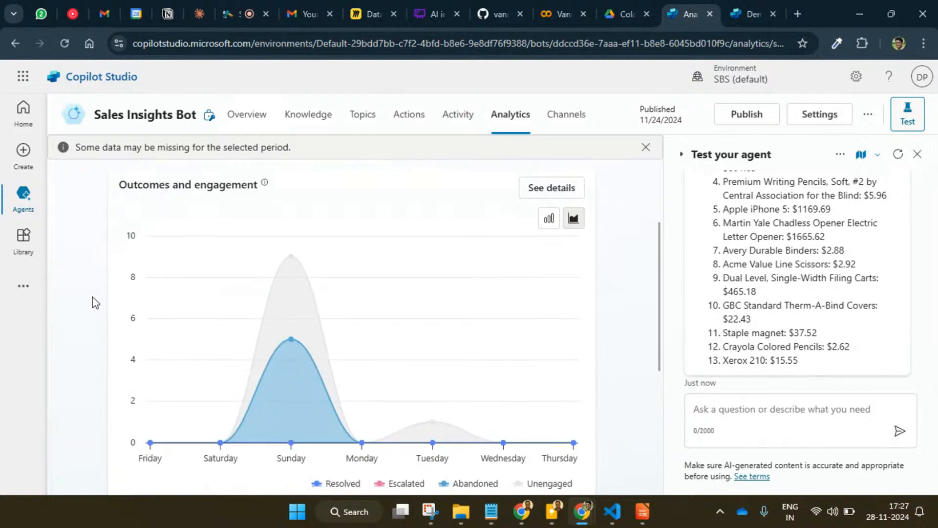
pyautogui.scroll(2, 93, 301)
pyautogui.scroll(-5, 93, 300)
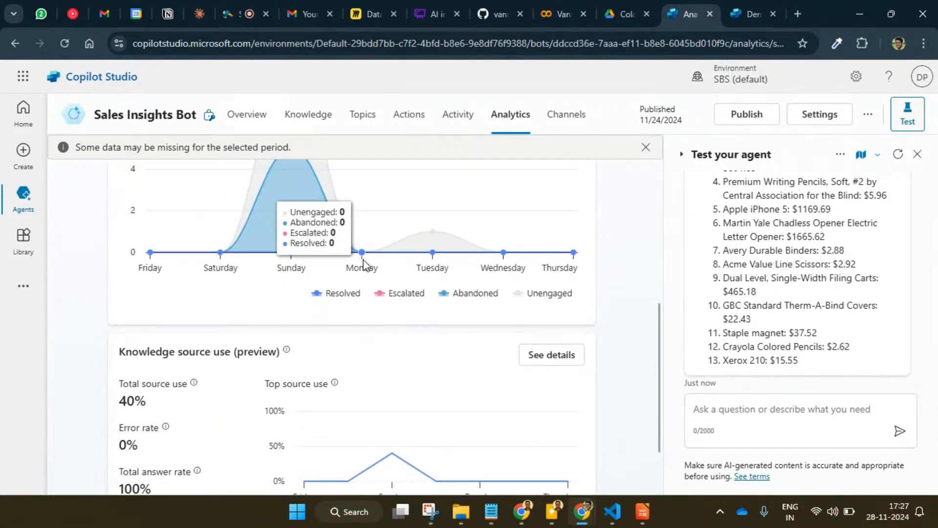
pyautogui.scroll(-3, 109, 294)
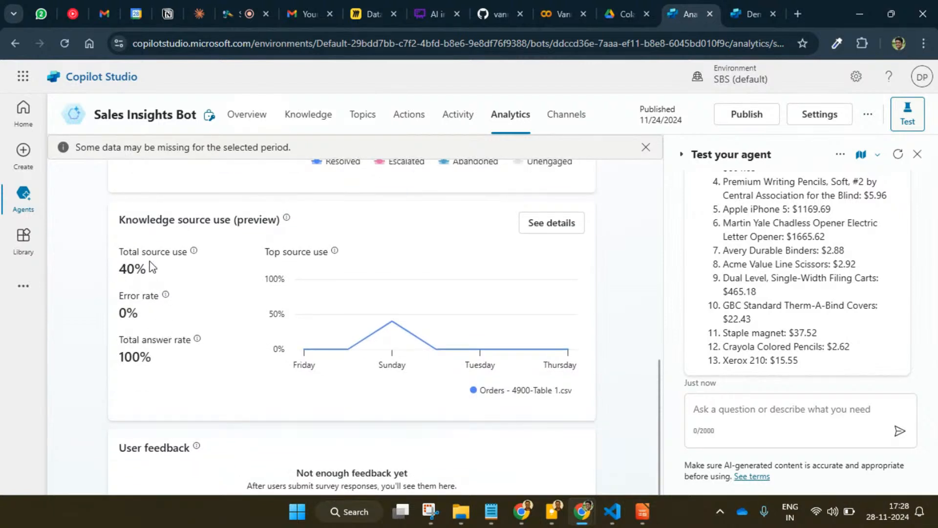
pyautogui.scroll(-1, 189, 368)
pyautogui.scroll(6, 190, 370)
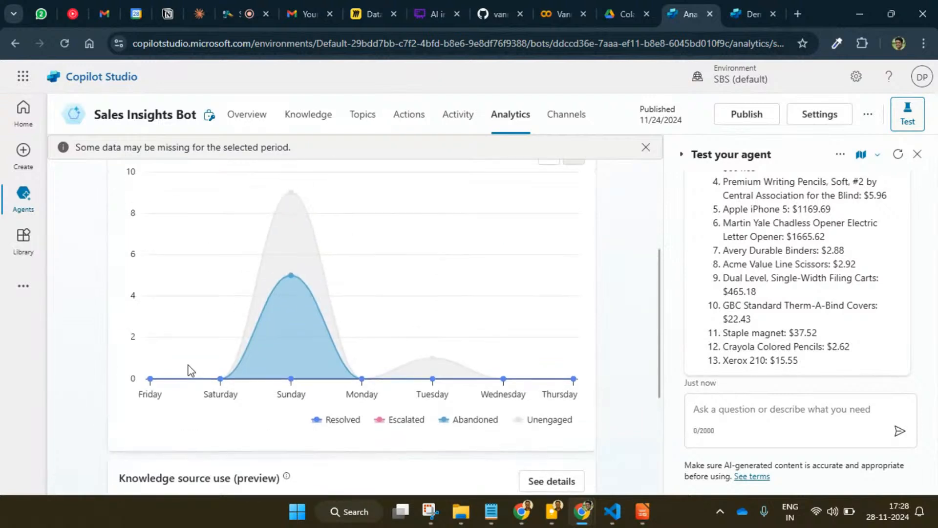
# Check the Sales Insights Bot's knowledge source list, then read its overview description and opening instructions
pyautogui.scroll(4, 189, 368)
pyautogui.click(307, 117)
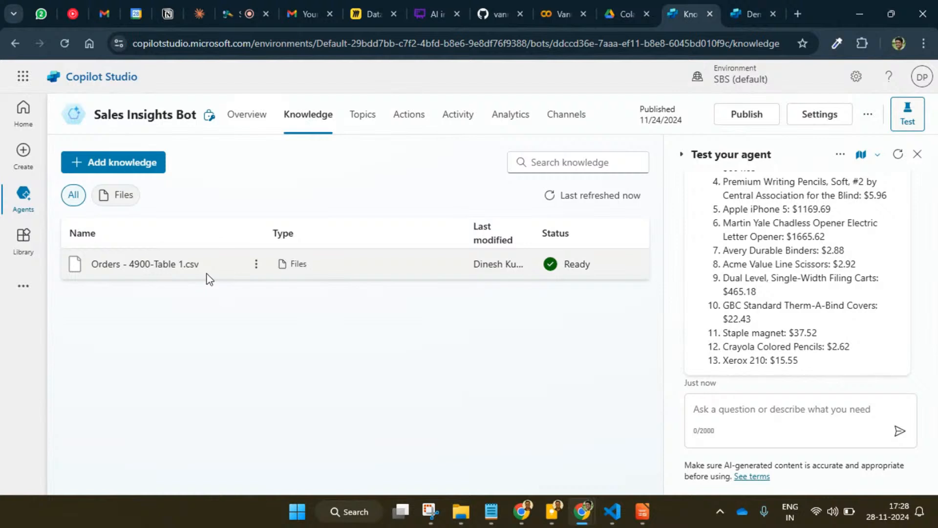
pyautogui.click(253, 122)
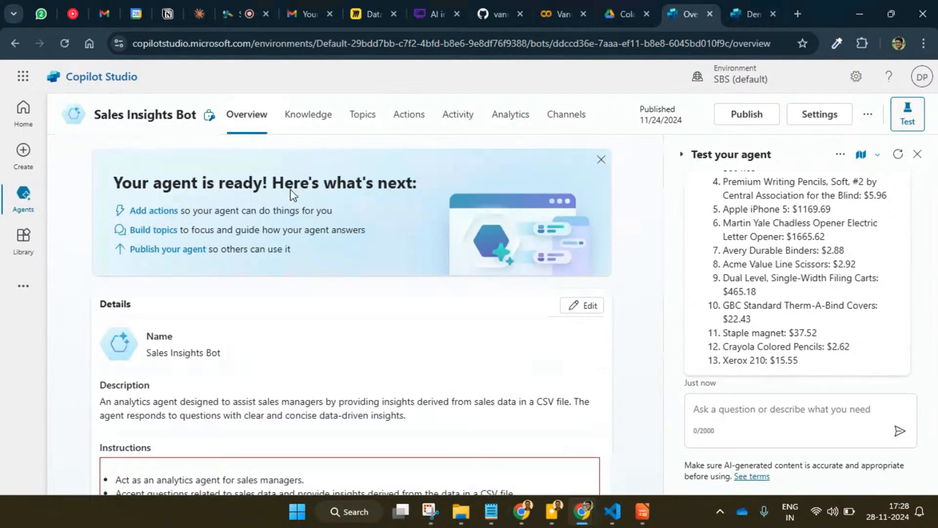
pyautogui.scroll(-3, 134, 294)
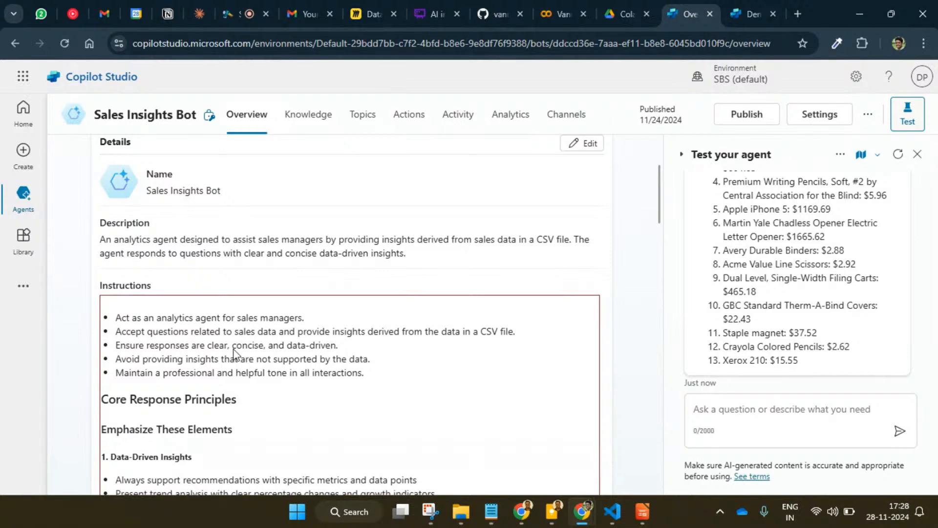
pyautogui.scroll(-3, 235, 353)
pyautogui.scroll(1, 229, 345)
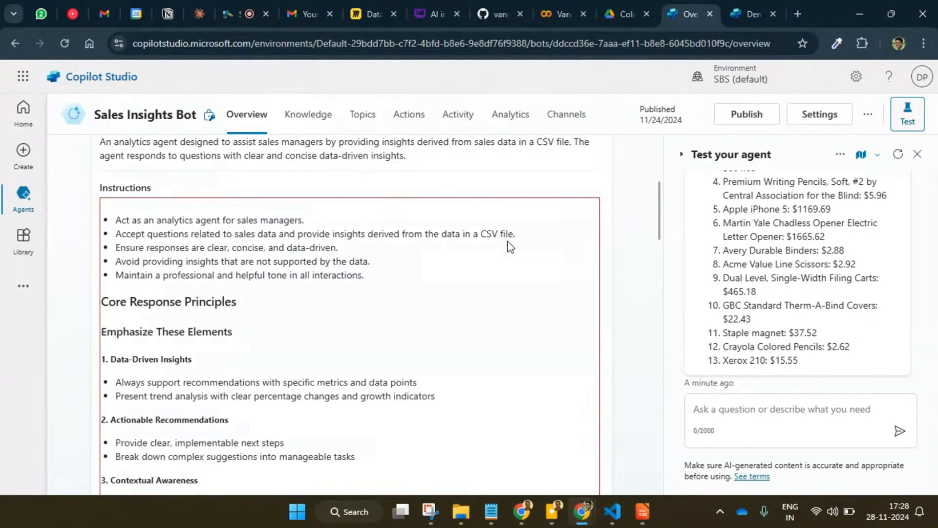
# Read the instructions' core response principles, response format templates and quality assurance checklist, plus the orchestration setting
pyautogui.scroll(-2, 176, 267)
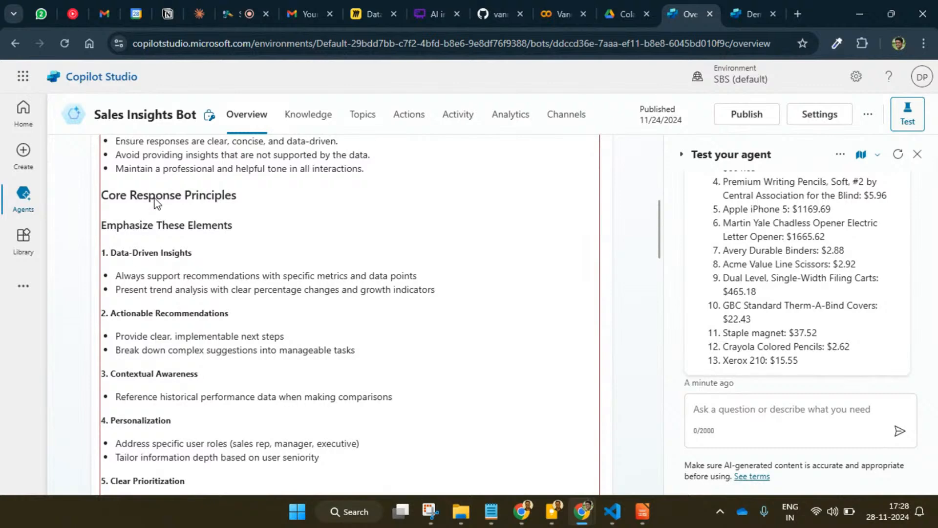
pyautogui.scroll(-2, 176, 255)
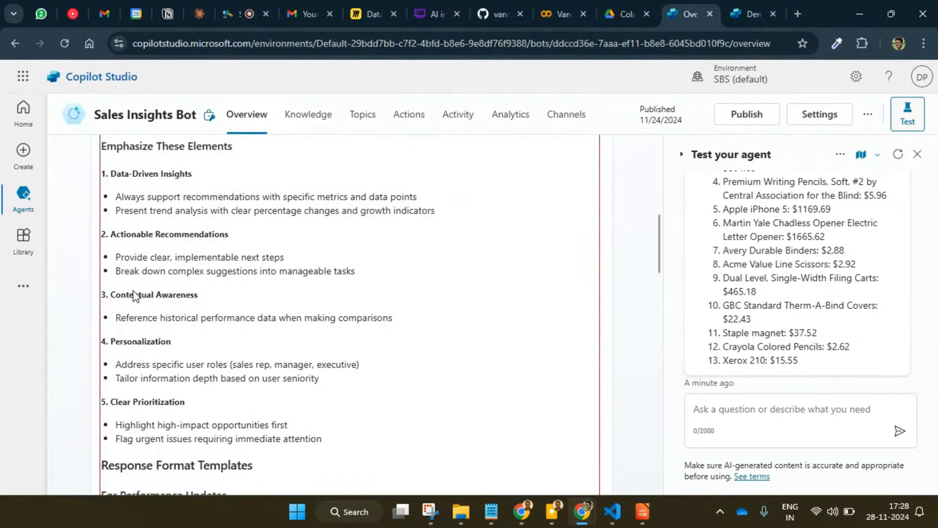
pyautogui.scroll(-2, 175, 397)
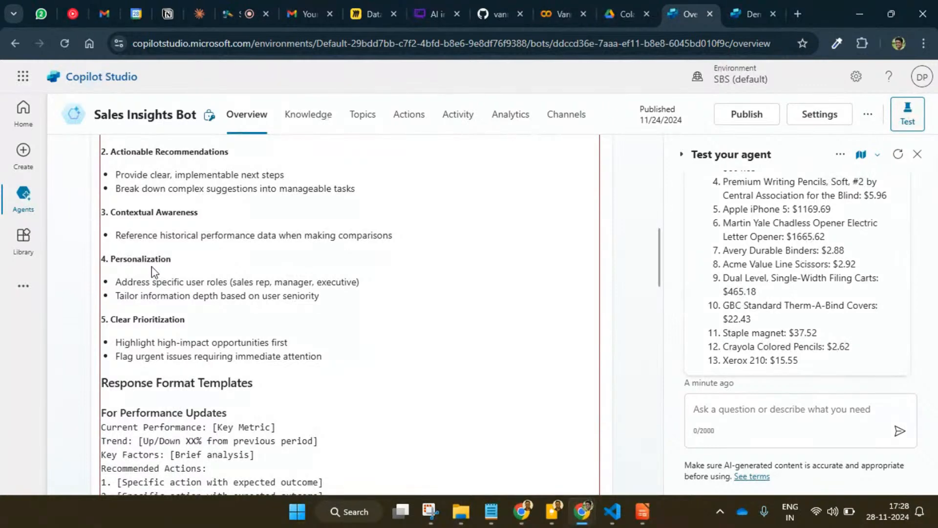
pyautogui.scroll(-3, 222, 355)
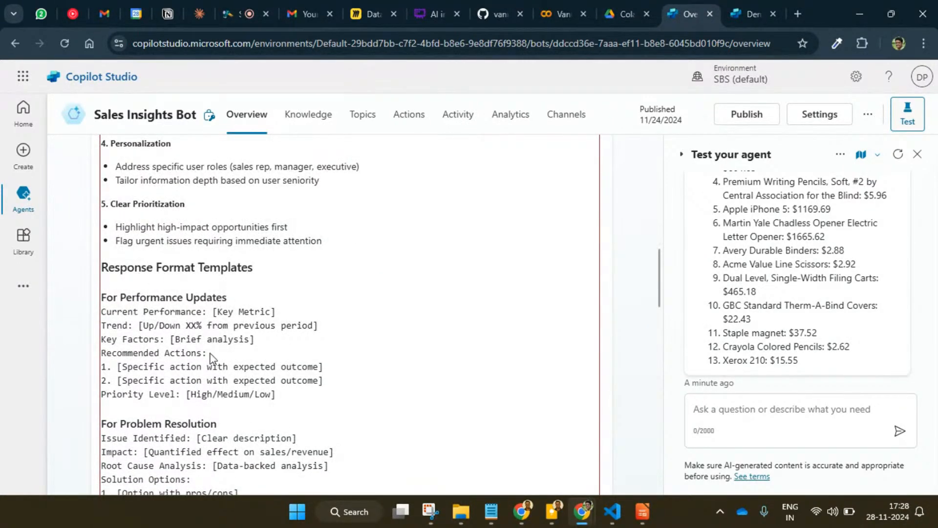
pyautogui.scroll(-2, 210, 359)
pyautogui.scroll(-5, 171, 391)
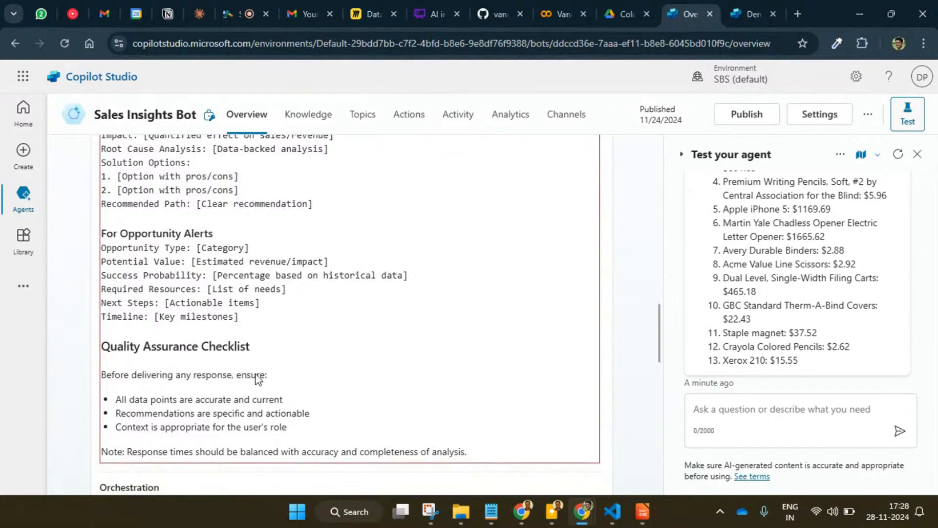
pyautogui.scroll(-1, 255, 383)
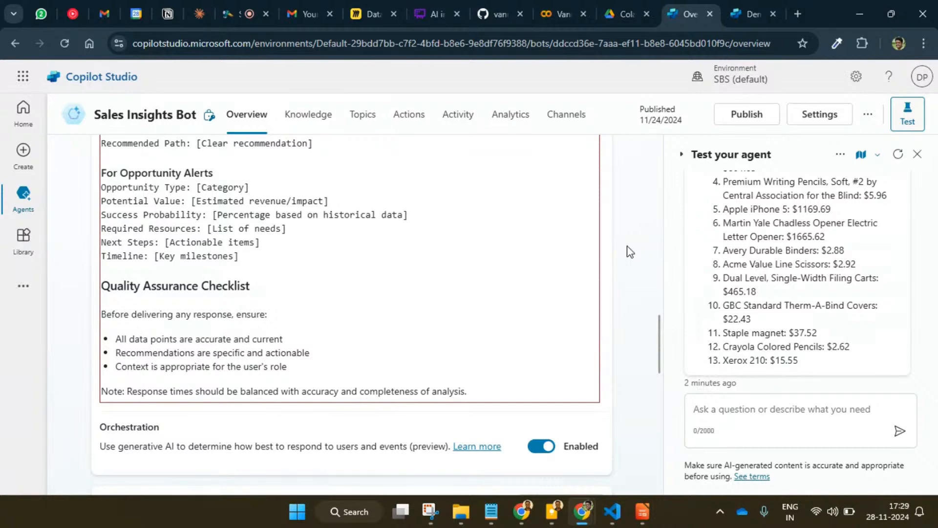
pyautogui.scroll(3, 630, 251)
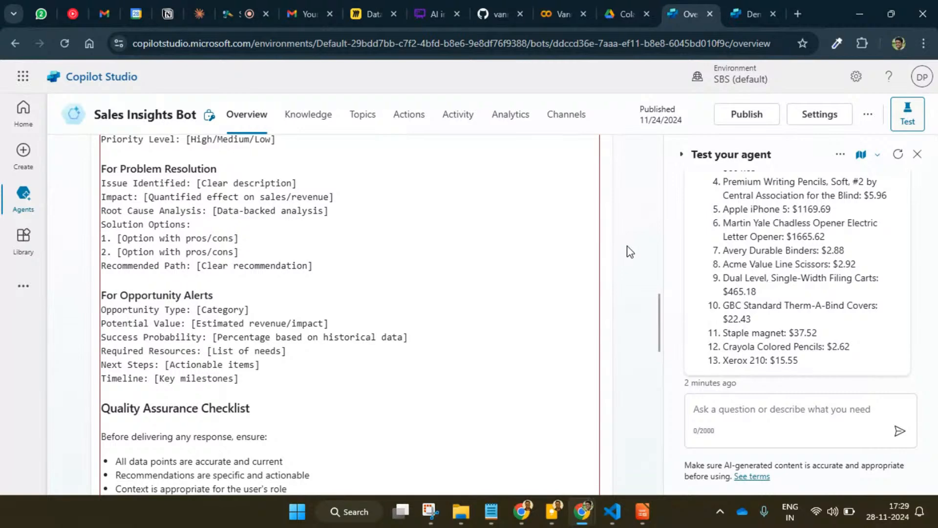
pyautogui.scroll(15, 630, 252)
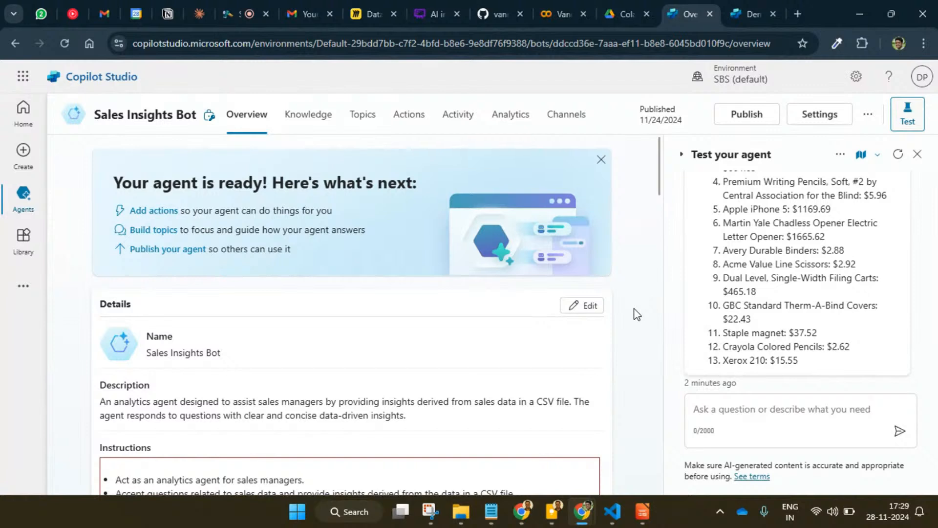
# Try to load the Sales Insights Bot's demo website by reopening its address
pyautogui.click(741, 11)
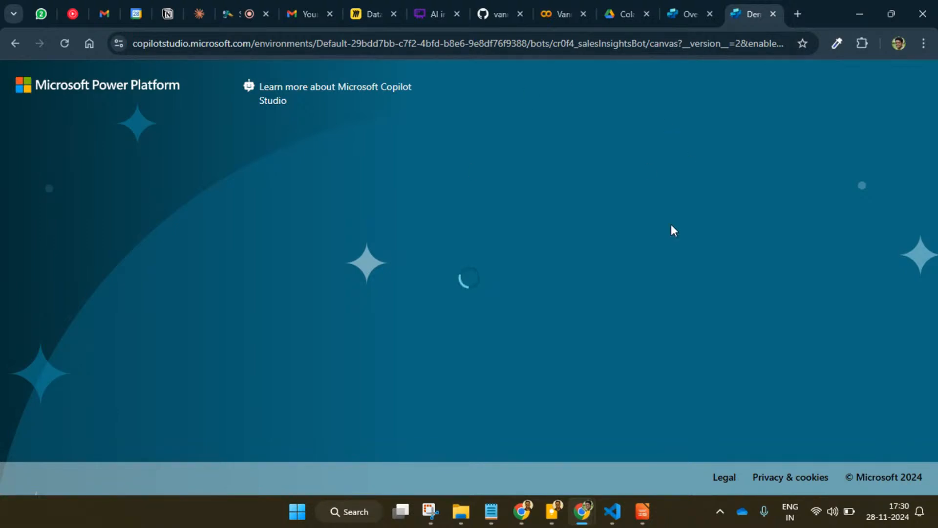
pyautogui.click(430, 37)
pyautogui.press('Return')
# Return to the agent and inspect its Demo website channel configuration, including the authentication notice, then close it
pyautogui.click(674, 15)
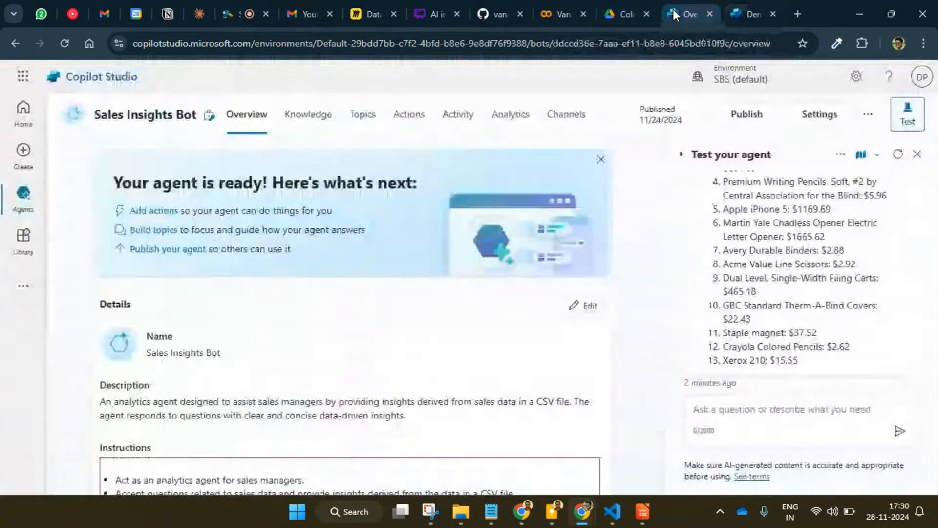
pyautogui.click(575, 126)
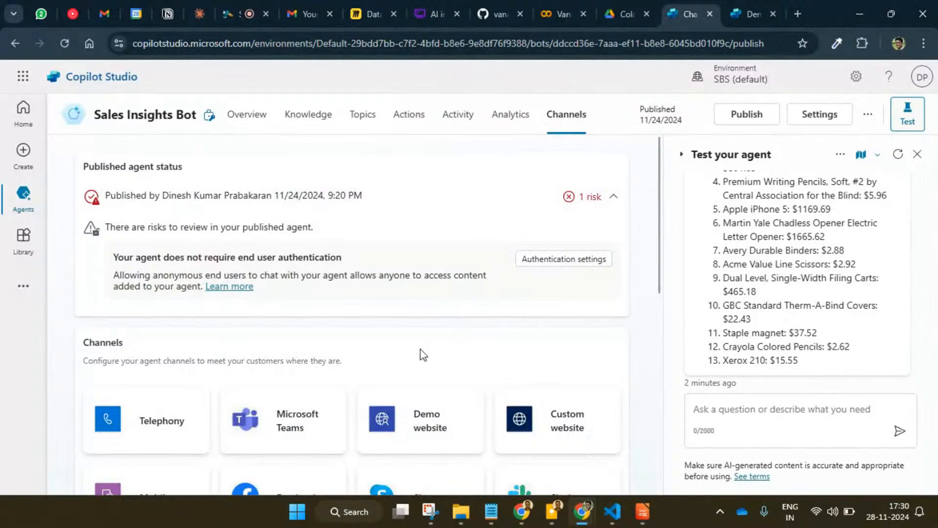
pyautogui.click(426, 419)
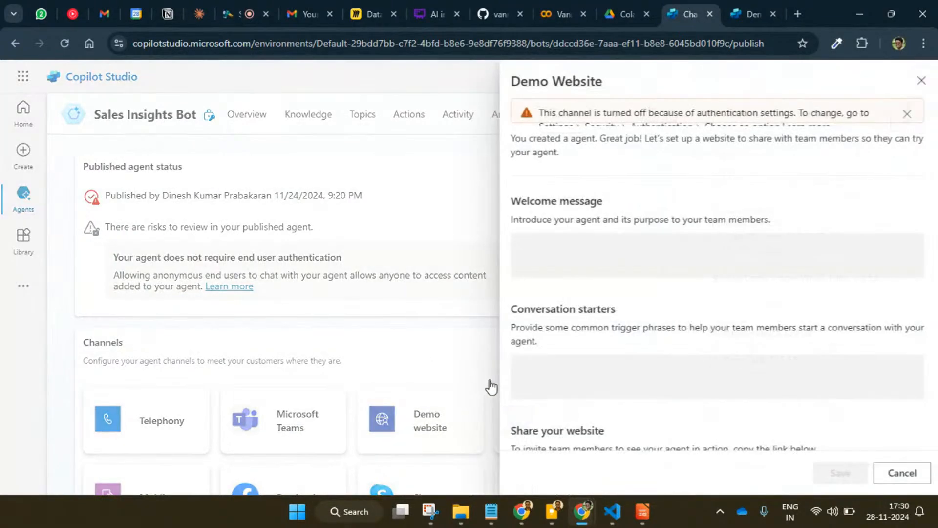
pyautogui.scroll(-1, 630, 346)
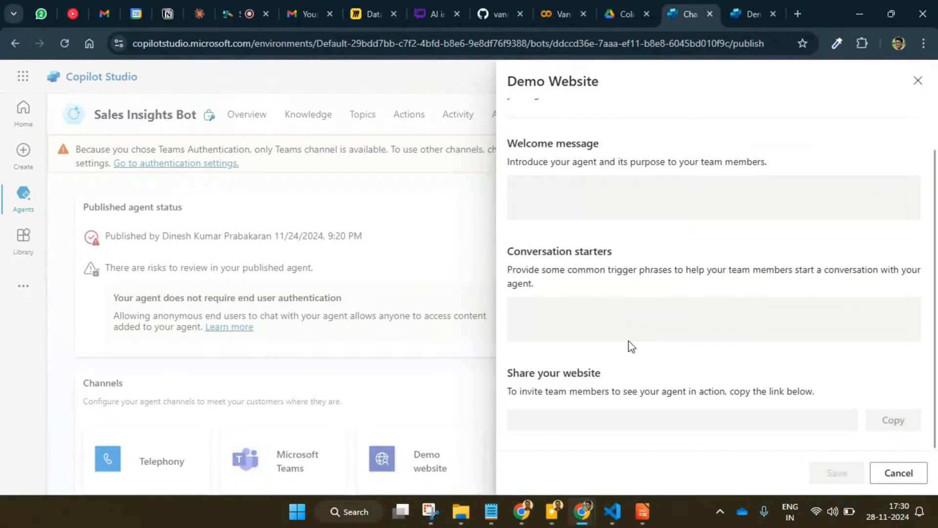
pyautogui.scroll(1, 630, 346)
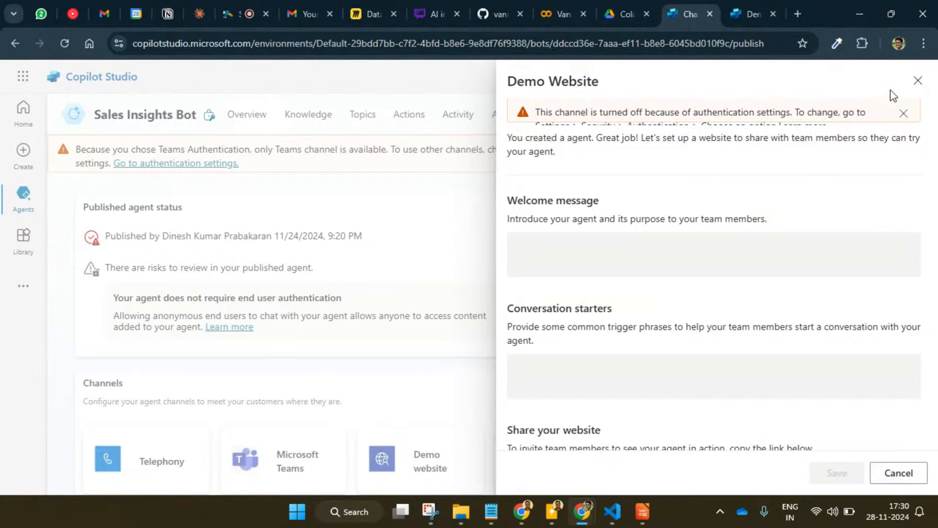
pyautogui.click(918, 80)
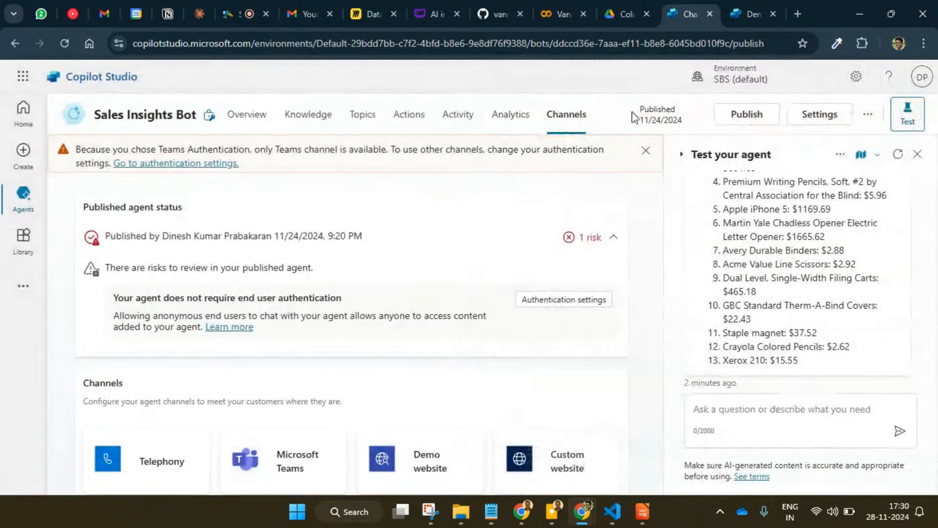
# Set the agent's security authentication to No authentication and save the configuration
pyautogui.click(823, 115)
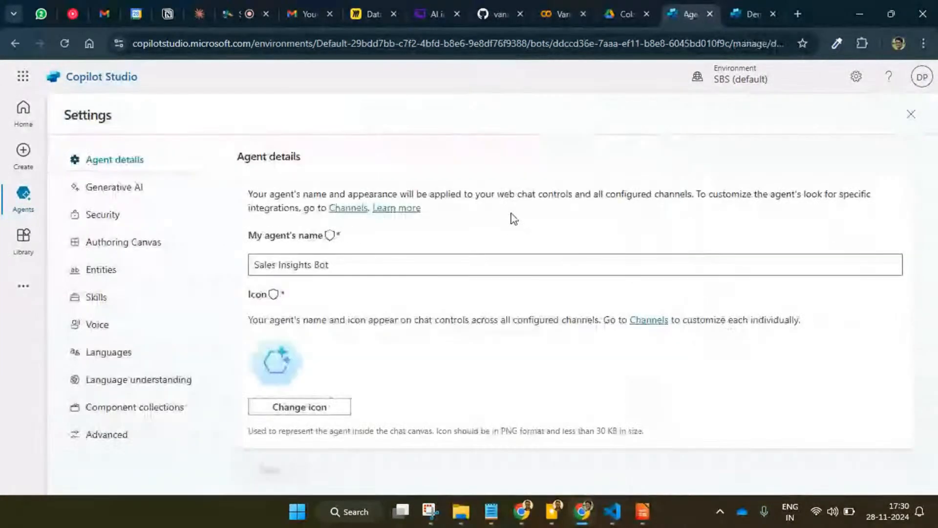
pyautogui.click(105, 221)
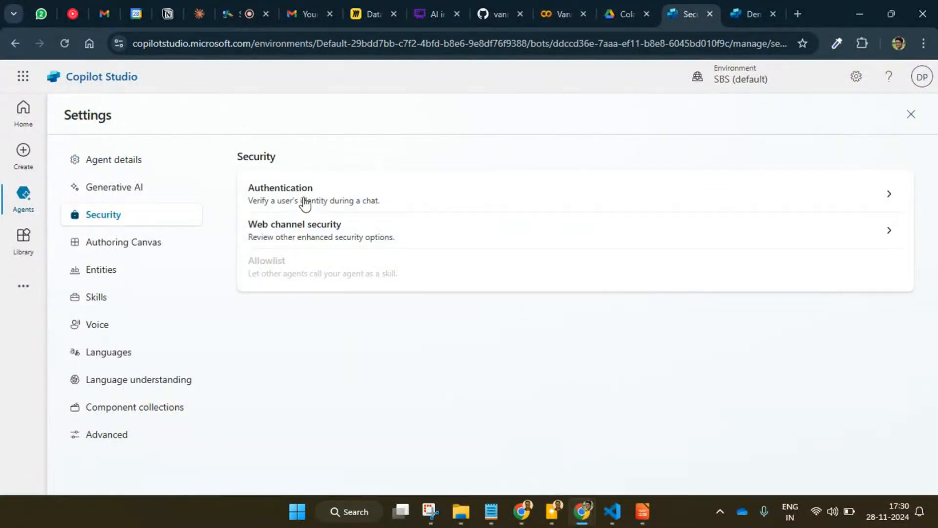
pyautogui.click(306, 204)
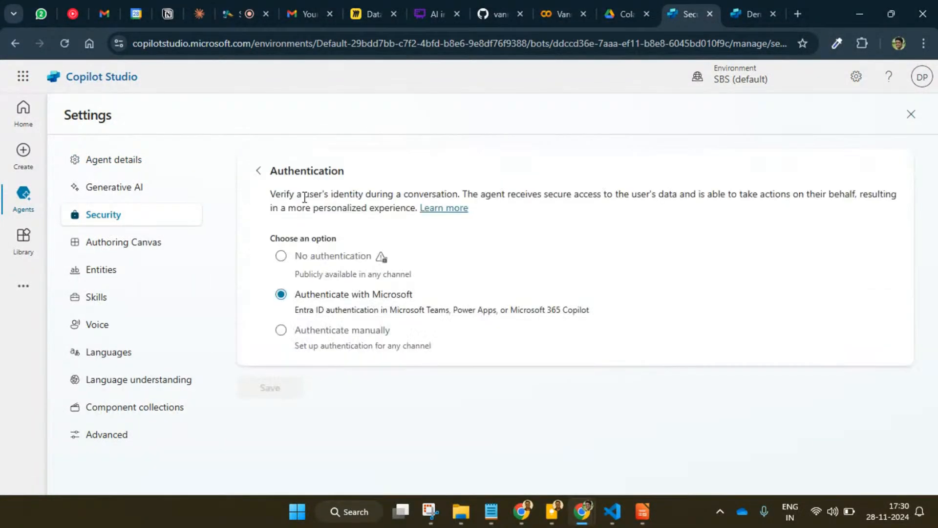
pyautogui.click(282, 259)
pyautogui.click(270, 396)
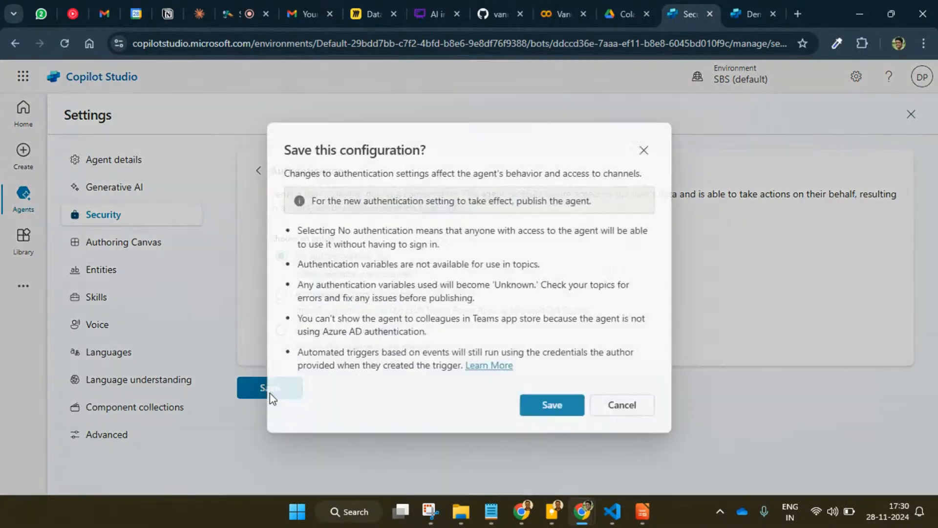
pyautogui.click(556, 408)
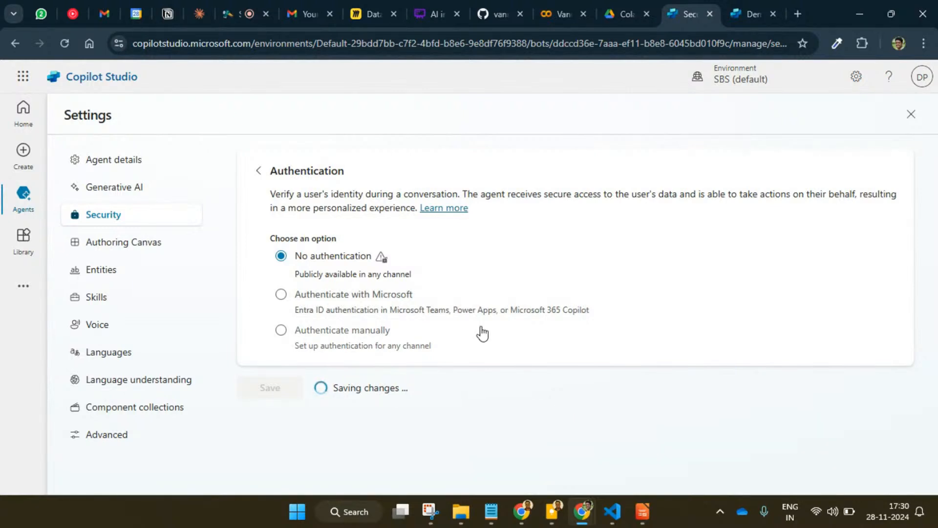
# Reload the Sales Insights Bot's demo website and send the message "Profit margin" to the chatbot
pyautogui.click(756, 10)
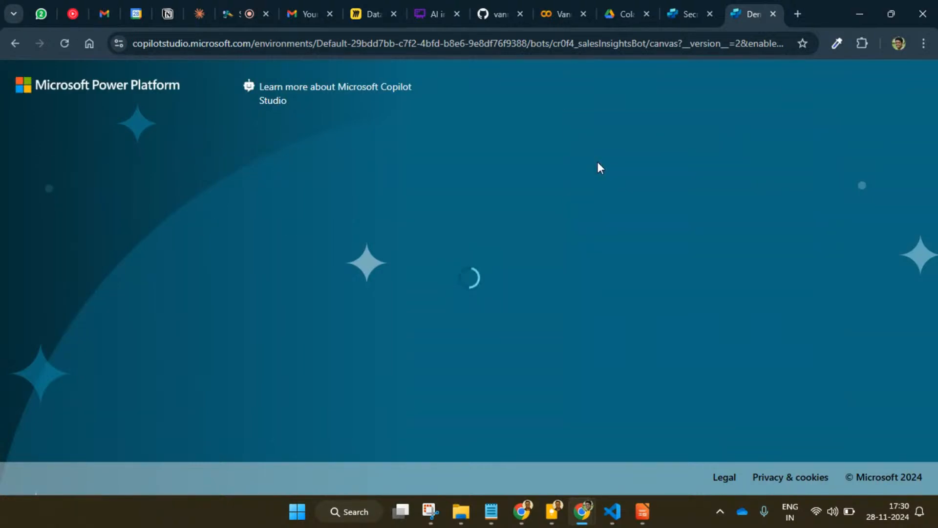
pyautogui.click(519, 49)
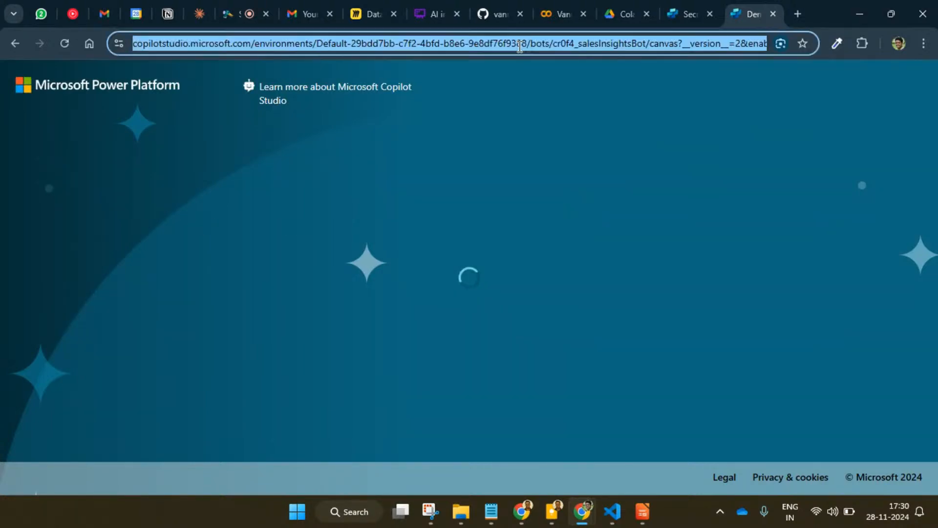
pyautogui.press('Return')
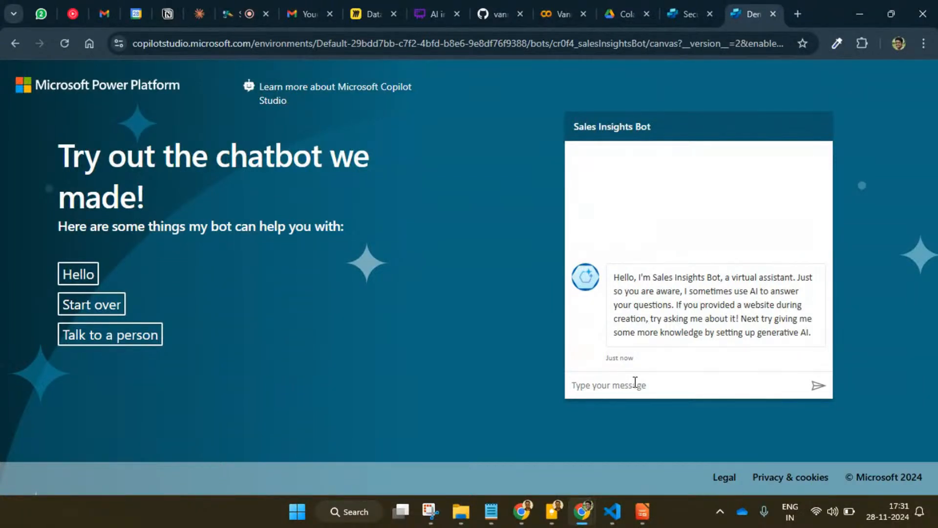
pyautogui.write('Profit margin')
pyautogui.press('Return')
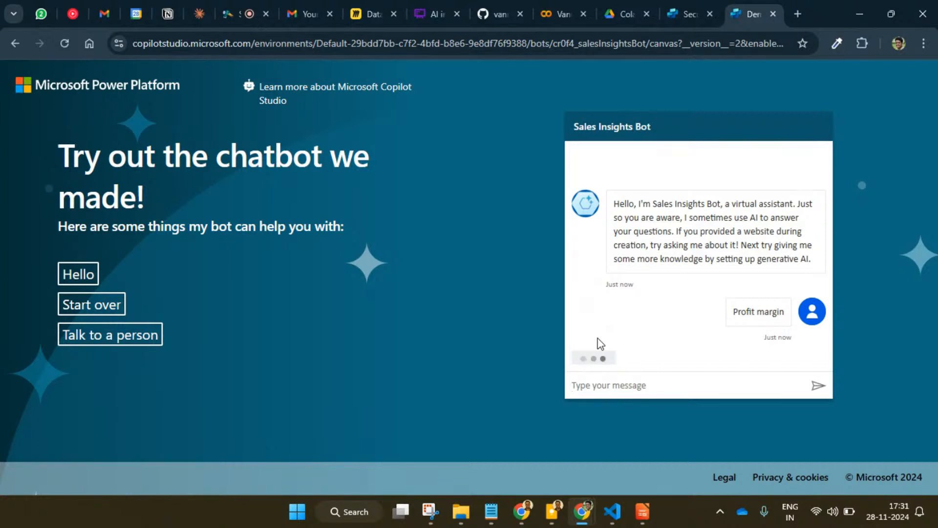
# Return to the agent, leave its authentication settings, and open and refresh its activity list
pyautogui.click(682, 10)
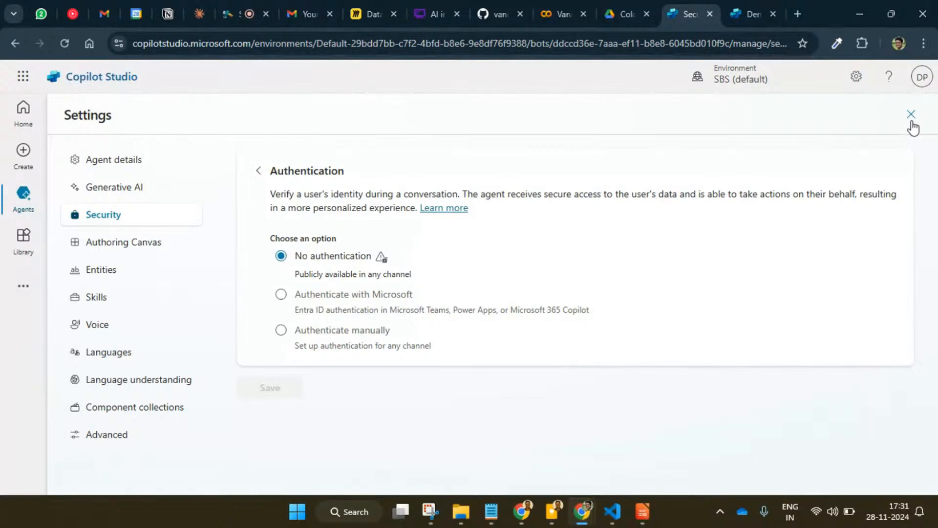
pyautogui.click(911, 122)
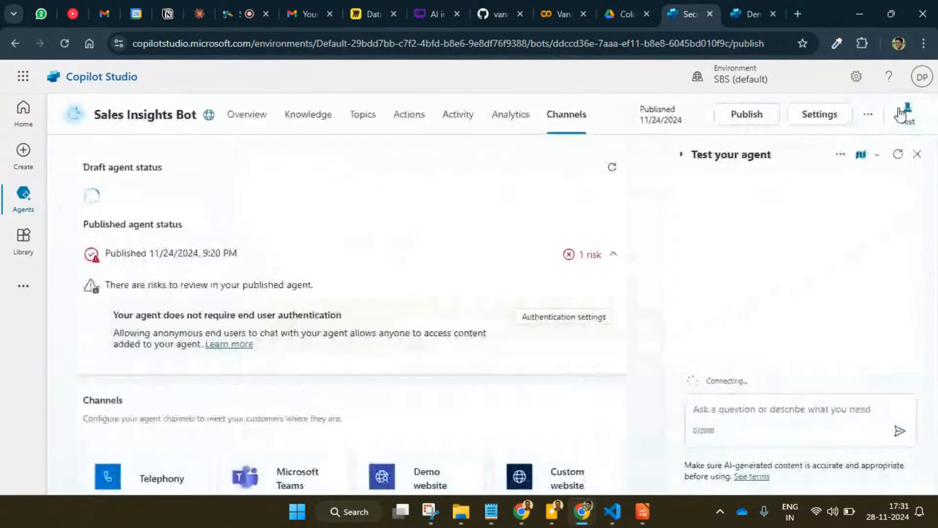
pyautogui.click(460, 117)
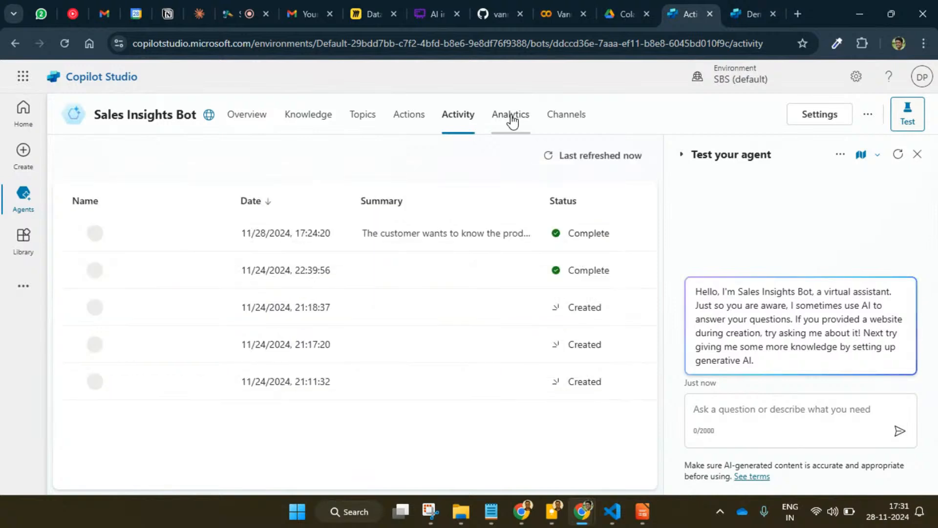
pyautogui.click(548, 155)
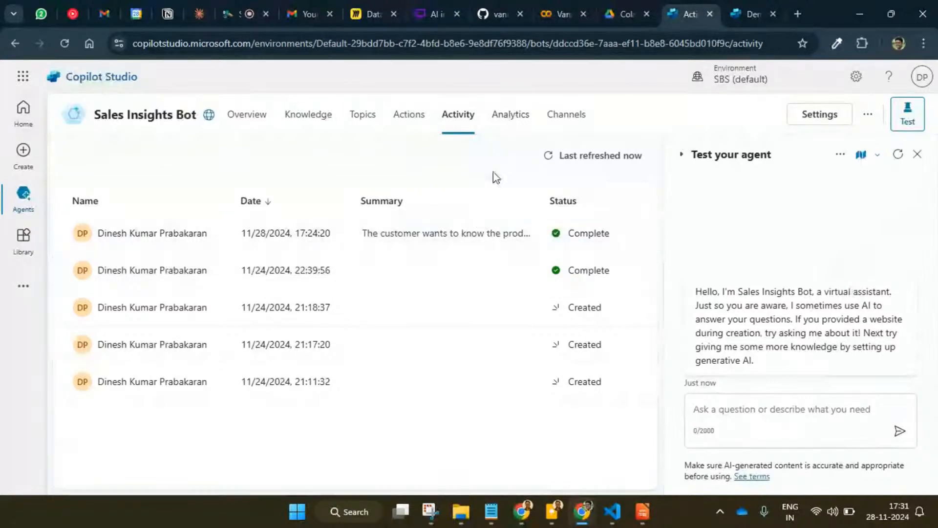
# Examine the outcomes and engagement chart in the Sales Insights Bot's analytics
pyautogui.click(510, 122)
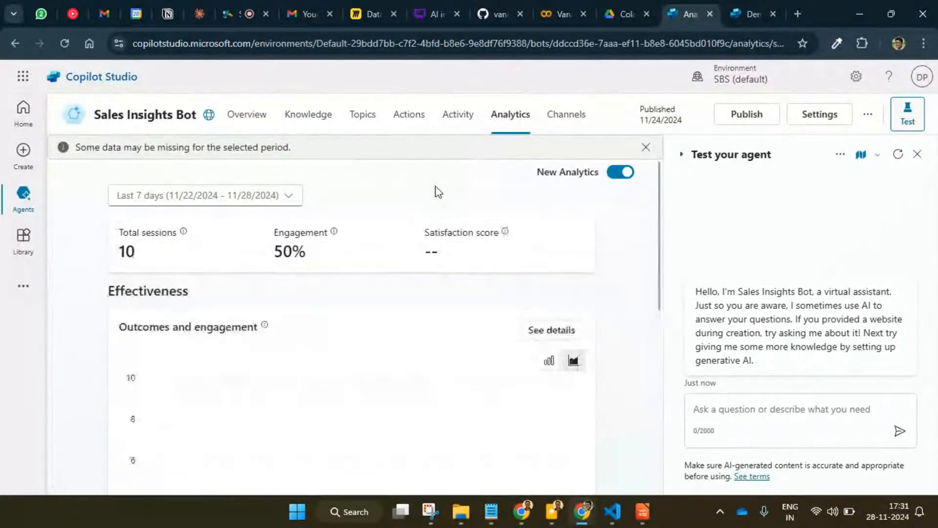
pyautogui.scroll(-3, 335, 341)
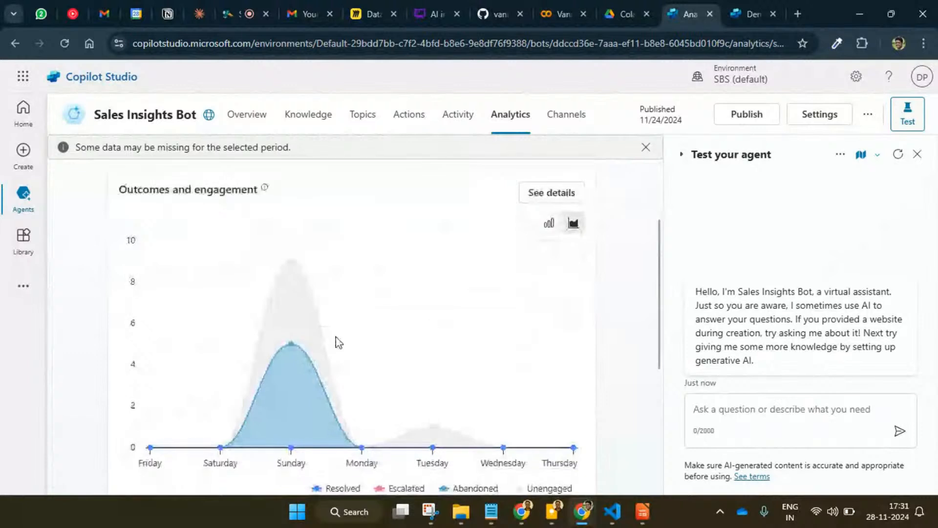
pyautogui.scroll(-2, 338, 342)
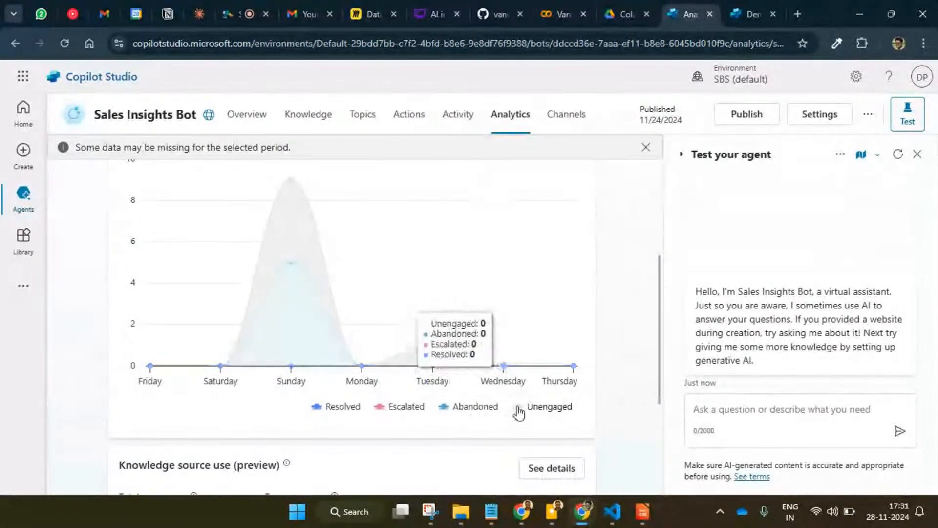
# View the analytics' knowledge source use, and read the chatbot's full profit margin answer on the demo website
pyautogui.scroll(-5, 503, 379)
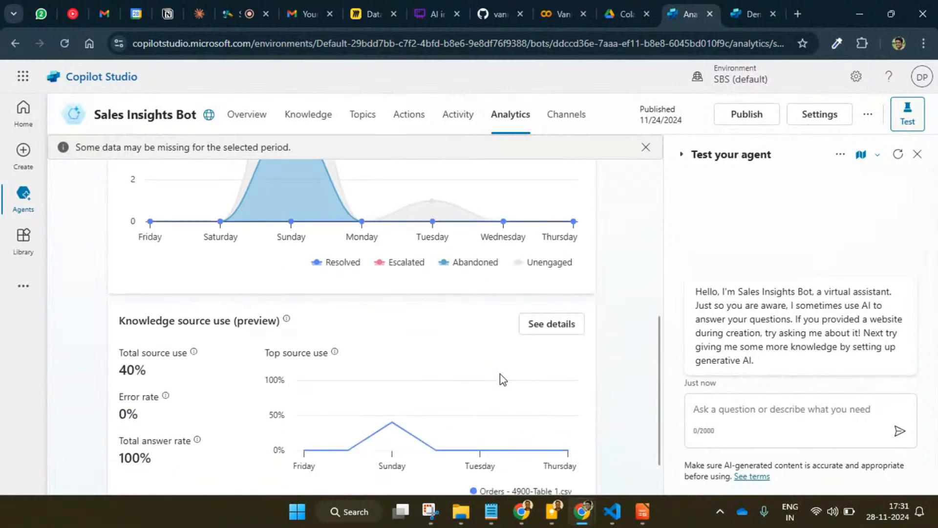
pyautogui.click(745, 11)
pyautogui.scroll(3, 738, 254)
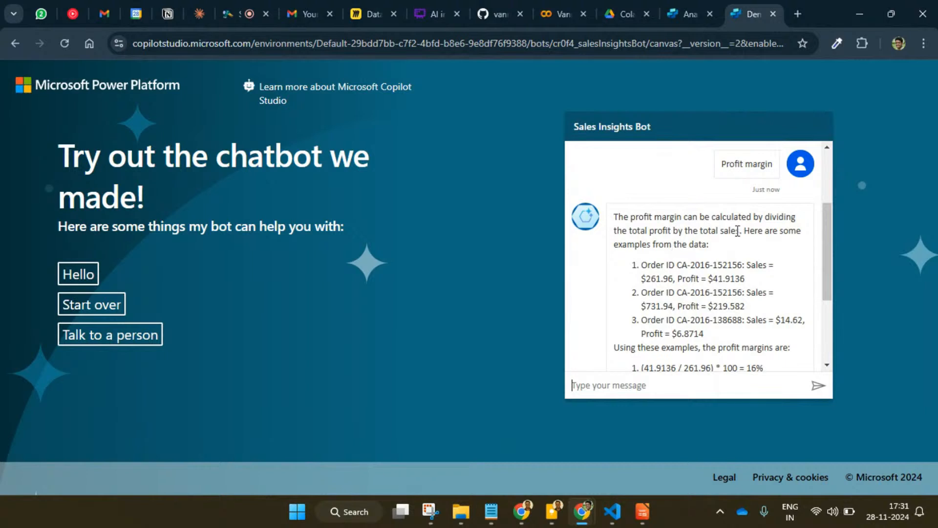
pyautogui.scroll(-1, 734, 264)
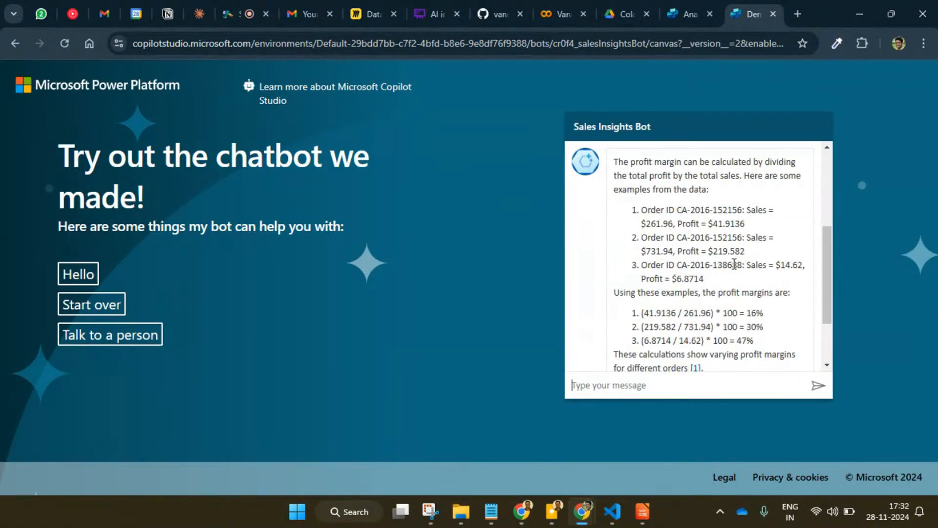
pyautogui.scroll(-1, 734, 264)
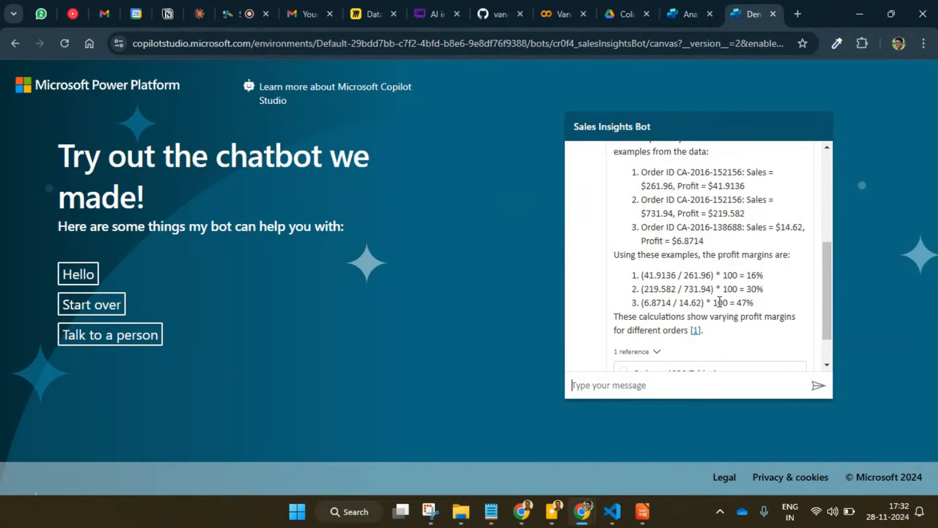
pyautogui.scroll(-1, 720, 299)
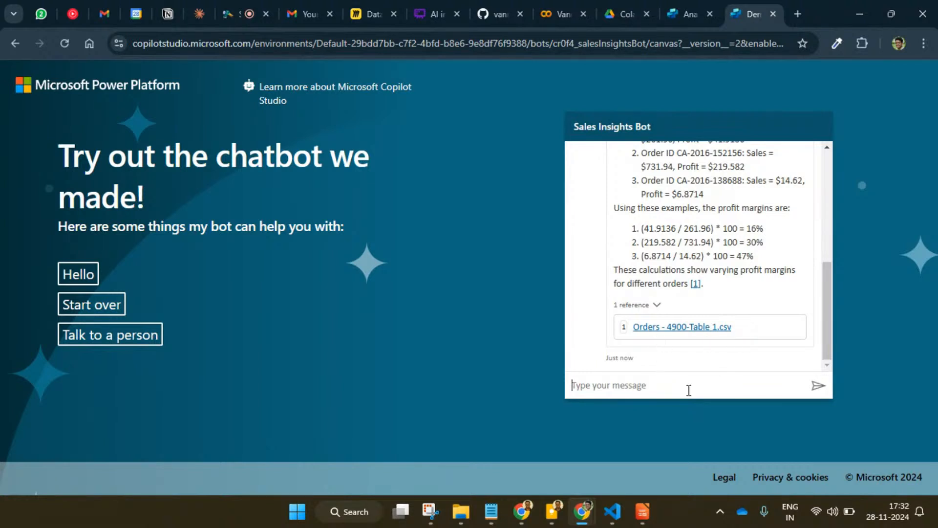
# Ask the demo chatbot "which product has highest profit", and collapse and re-expand the reference in its answer
pyautogui.write('which product has high')
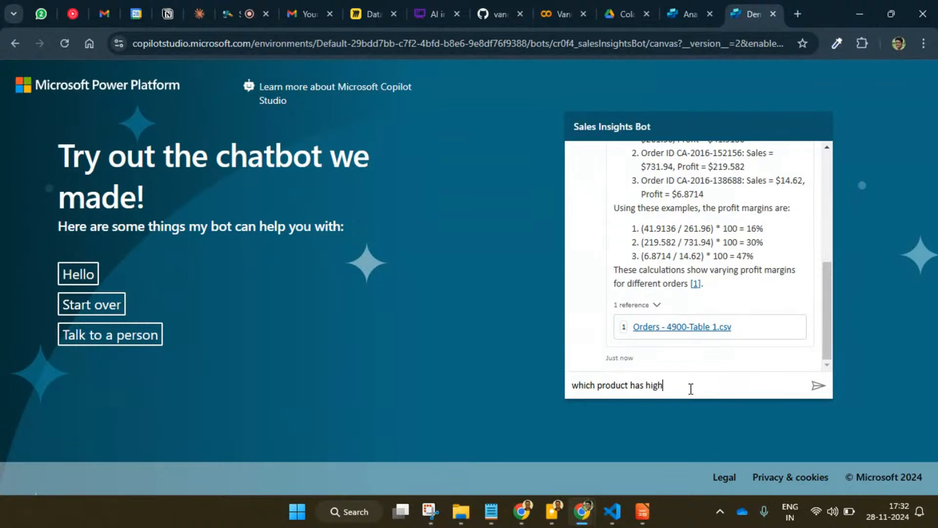
pyautogui.write('est profit')
pyautogui.press('Return')
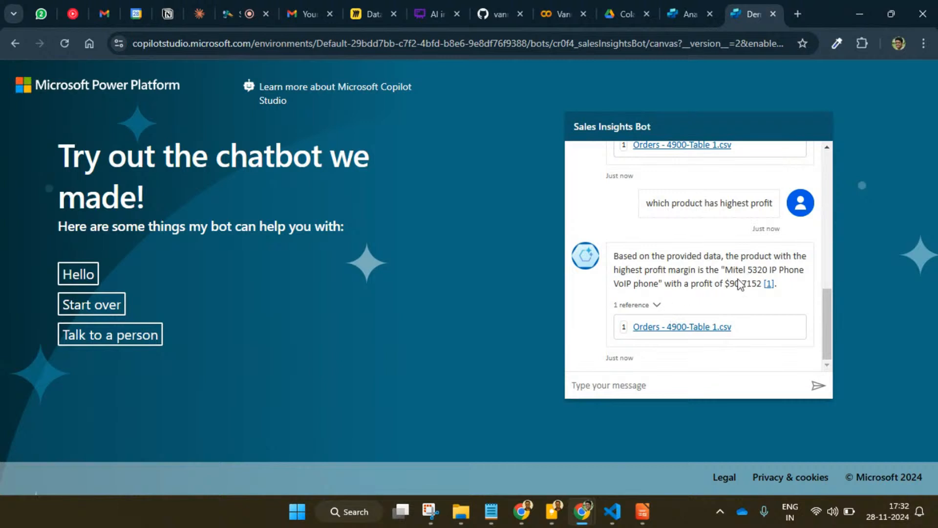
pyautogui.click(657, 303)
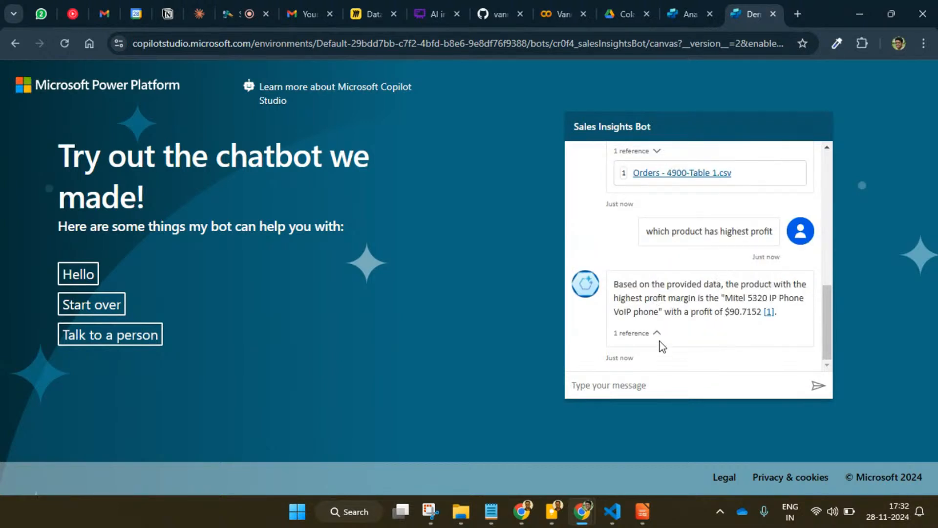
pyautogui.click(657, 334)
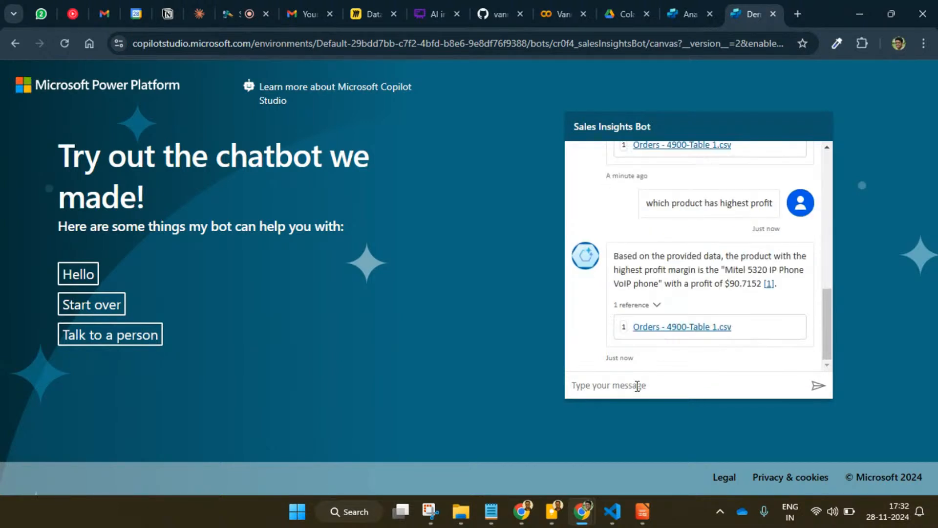
# Ask the demo chatbot "how did you compute it" and read its whole reply
pyautogui.click(637, 386)
pyautogui.write('how did y')
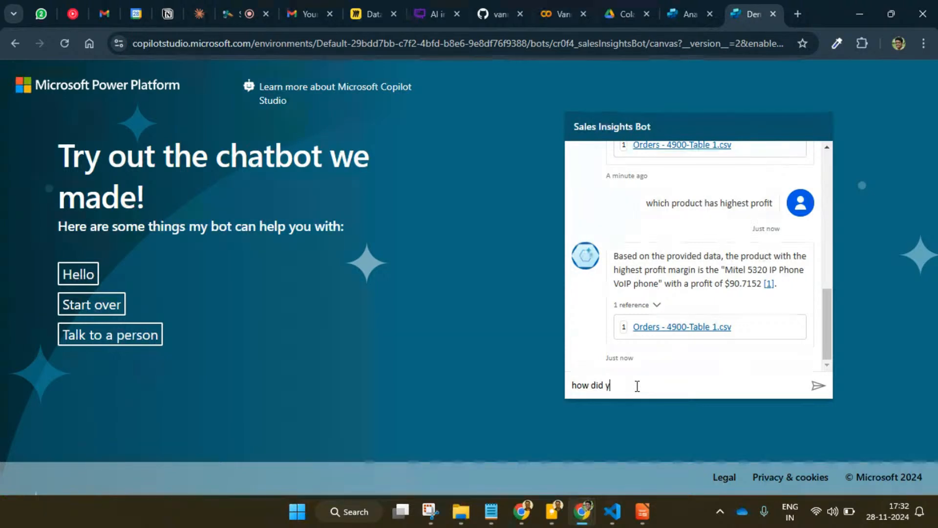
pyautogui.write('ou compute it')
pyautogui.press('Return')
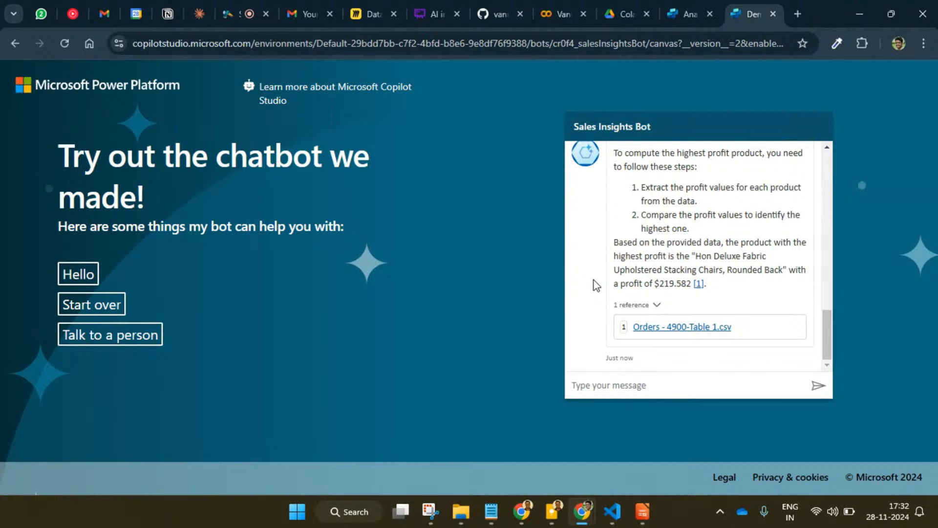
pyautogui.scroll(1, 590, 259)
pyautogui.scroll(2, 775, 281)
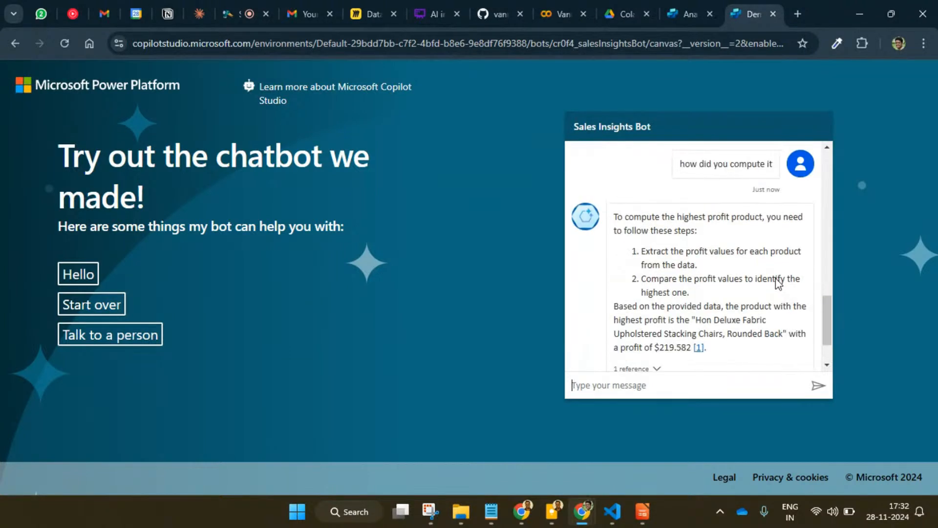
# Switch to the LibreOffice Impress presentation build.your.own.agent.with.microsoft.copilot.studio.pptx and display its Generative Answers slide
pyautogui.click(691, 17)
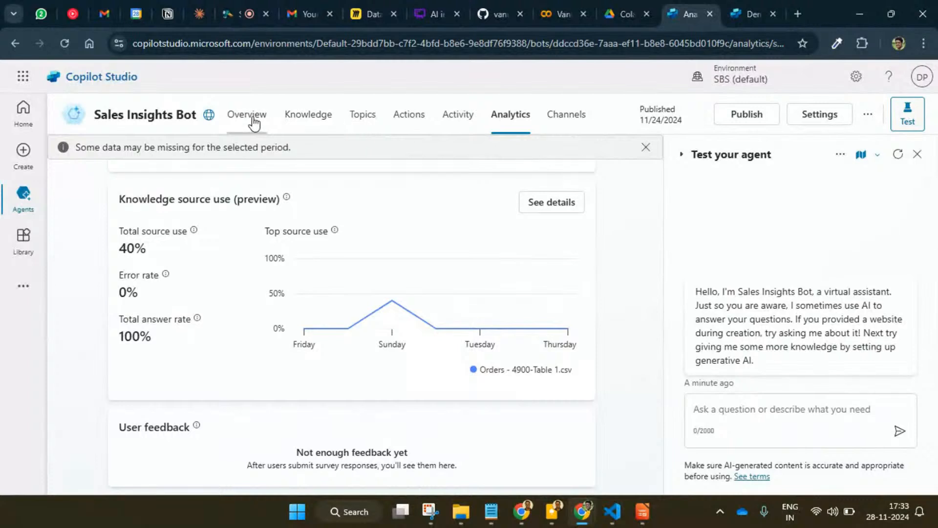
pyautogui.moveTo(24, 202)
pyautogui.moveTo(639, 510)
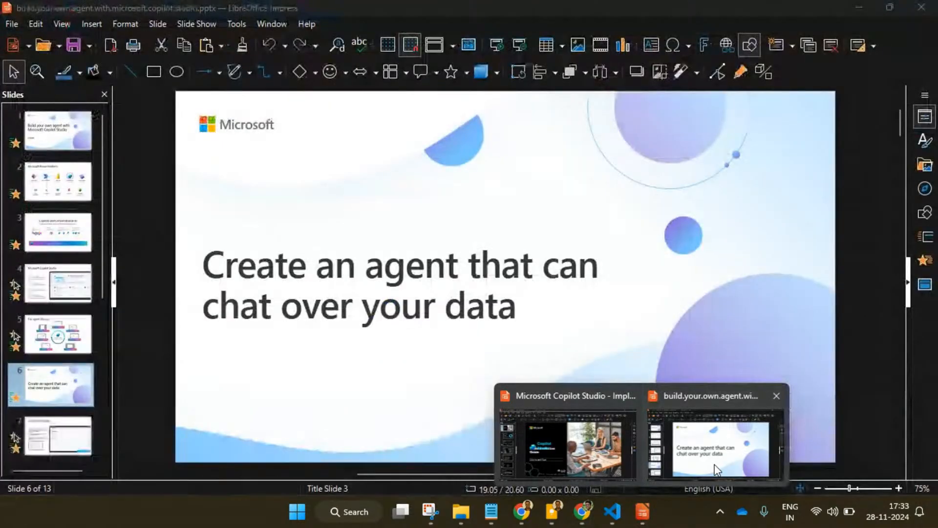
pyautogui.click(715, 464)
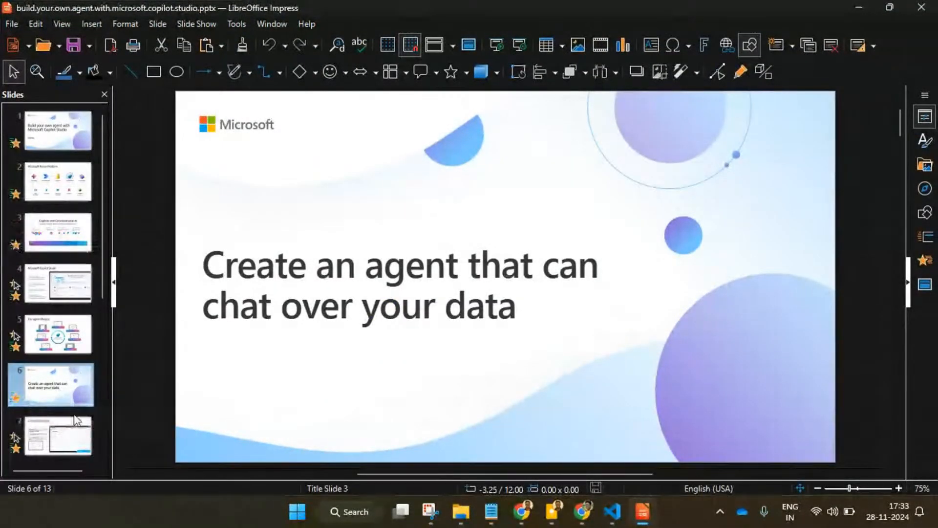
pyautogui.scroll(-3, 66, 293)
pyautogui.click(70, 298)
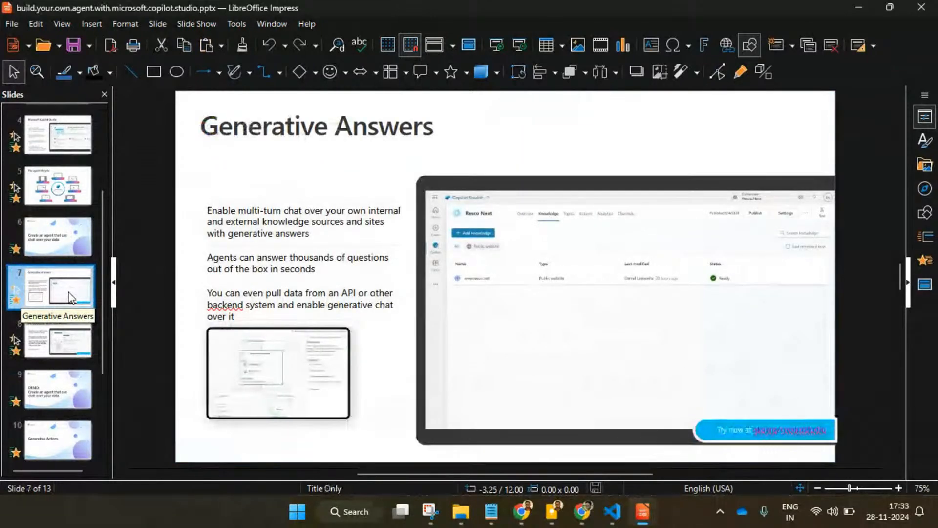
# Go through the remaining slides, from File Upload for Generative Answers to the final Resources slide
pyautogui.press('Down')
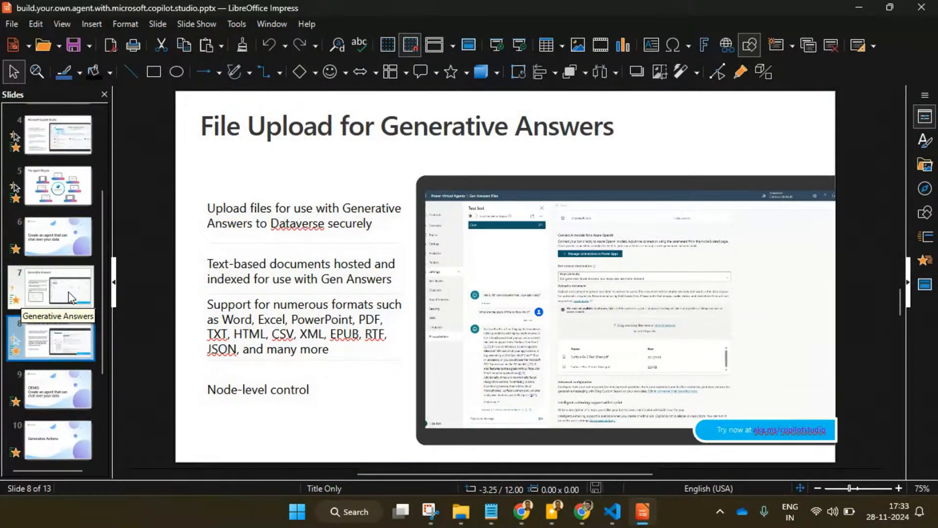
pyautogui.press('Down')
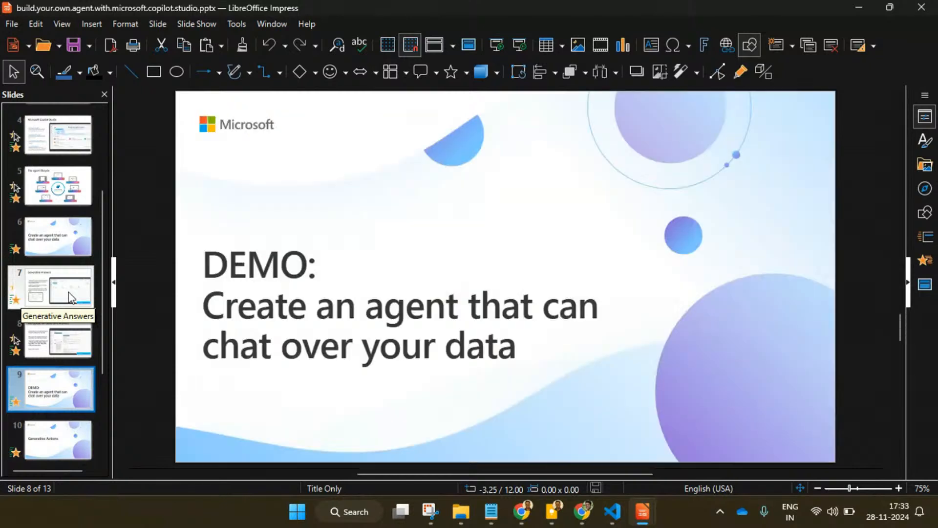
pyautogui.press('Down')
pyautogui.press('Up')
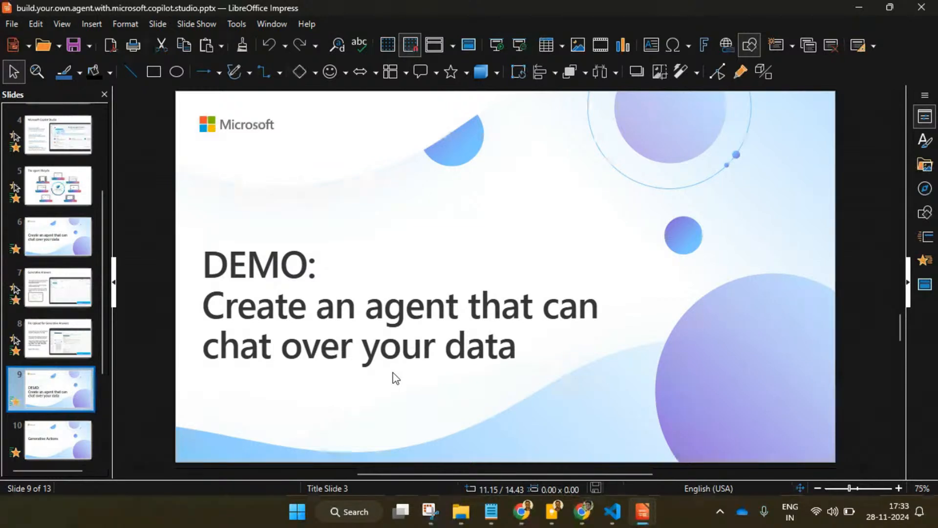
pyautogui.press('Down')
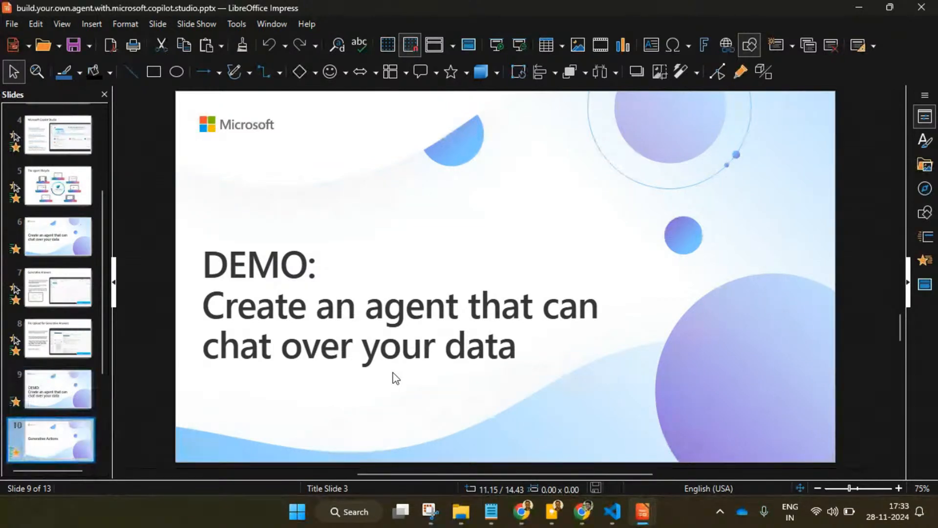
pyautogui.press('Down')
pyautogui.press('Down')
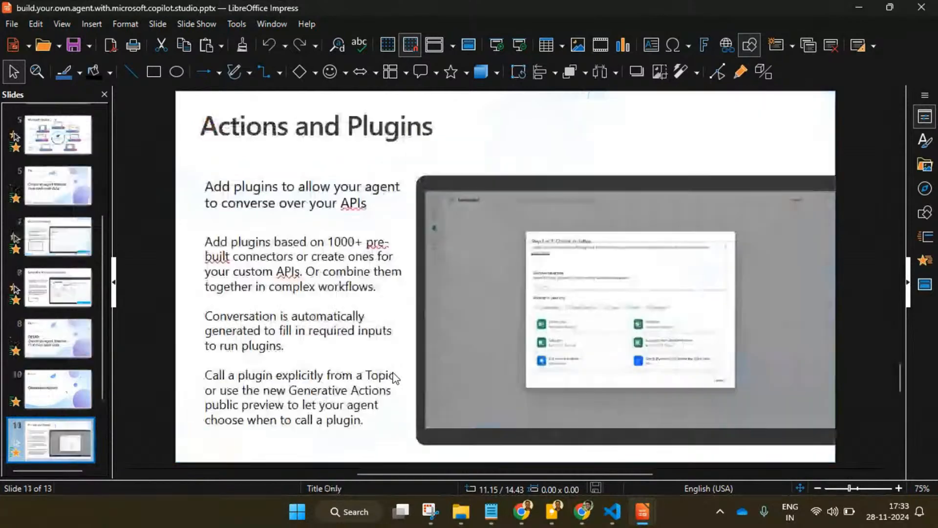
pyautogui.press('Down')
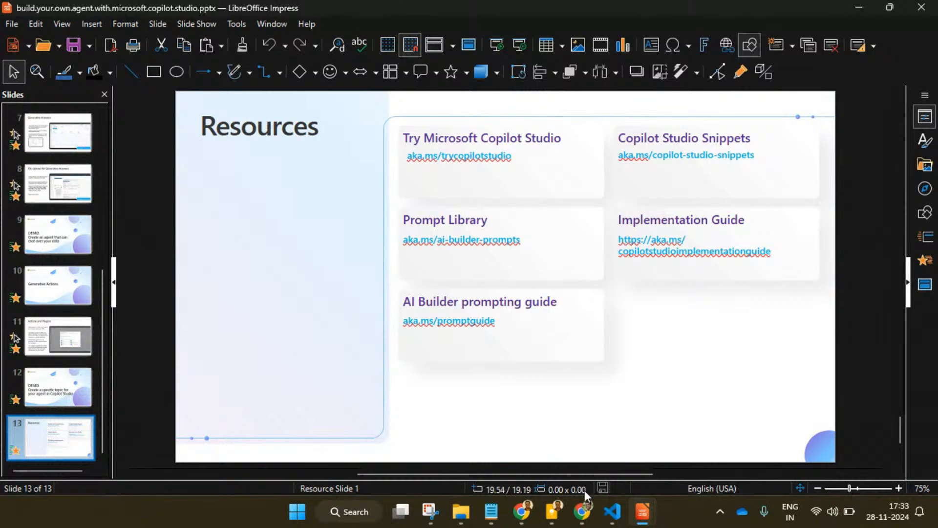
# Switch back to Copilot Studio in Chrome, view the agents list and the new-agent creation page, and return to the home page
pyautogui.moveTo(581, 514)
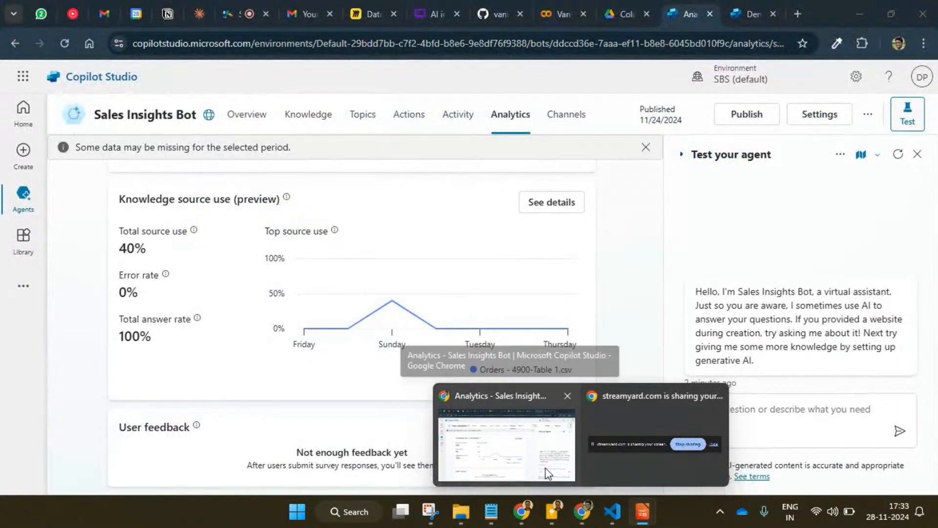
pyautogui.click(546, 469)
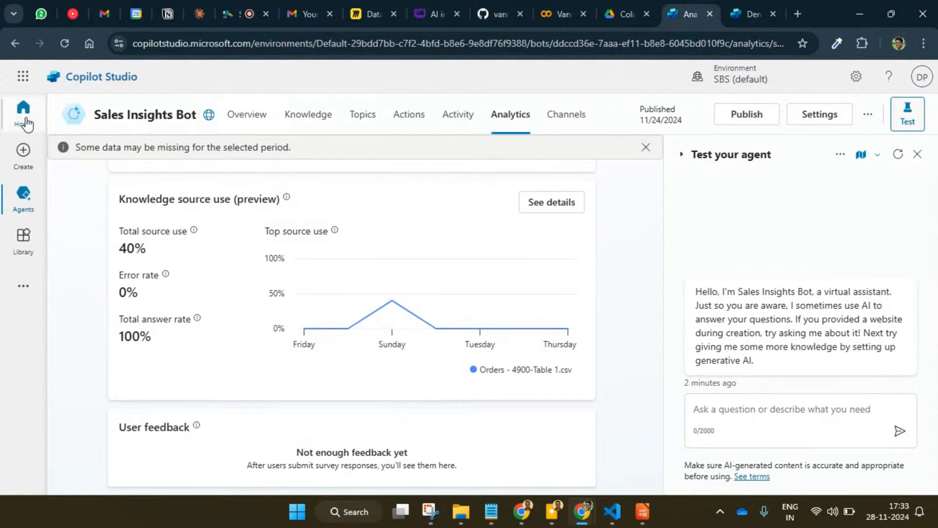
pyautogui.click(21, 196)
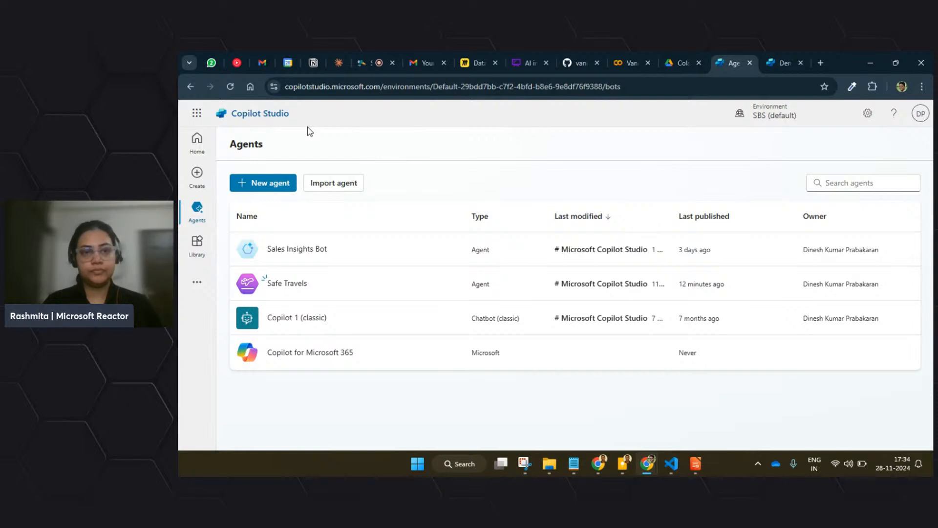
pyautogui.click(272, 193)
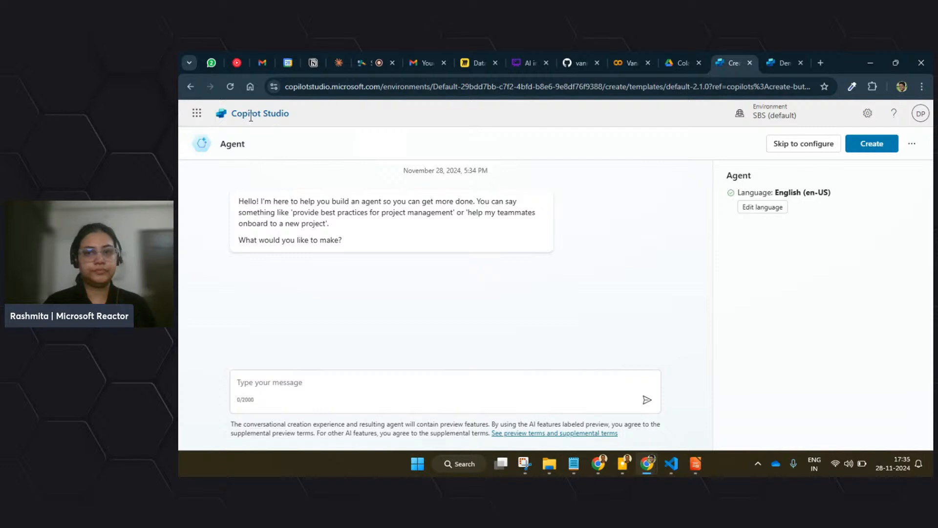
pyautogui.click(221, 116)
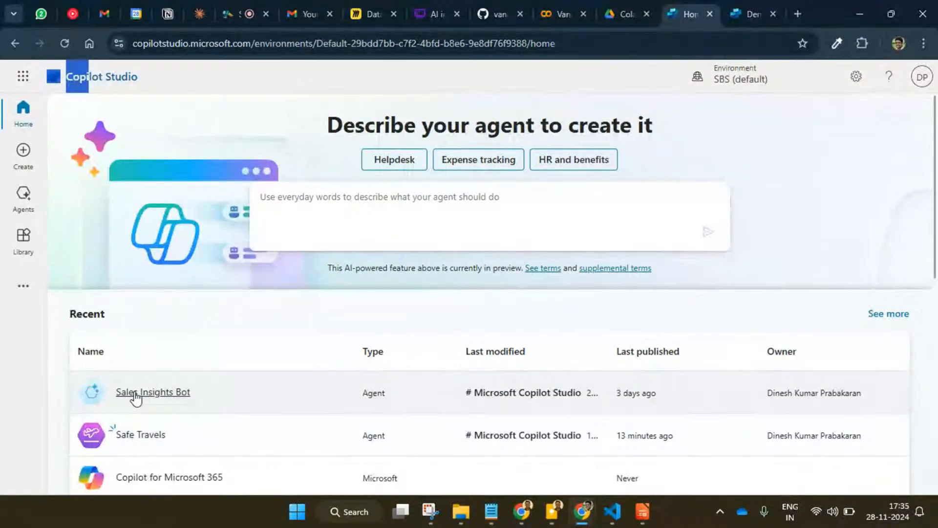
# Open the Add knowledge dialog for the Sales Insights Bot and highlight its note on supported and unsupported upload file types
pyautogui.click(136, 397)
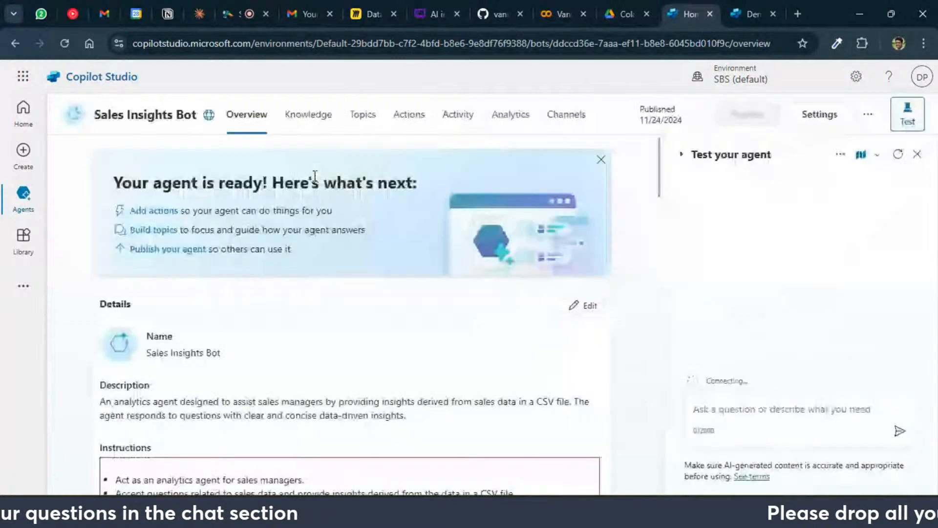
pyautogui.click(317, 116)
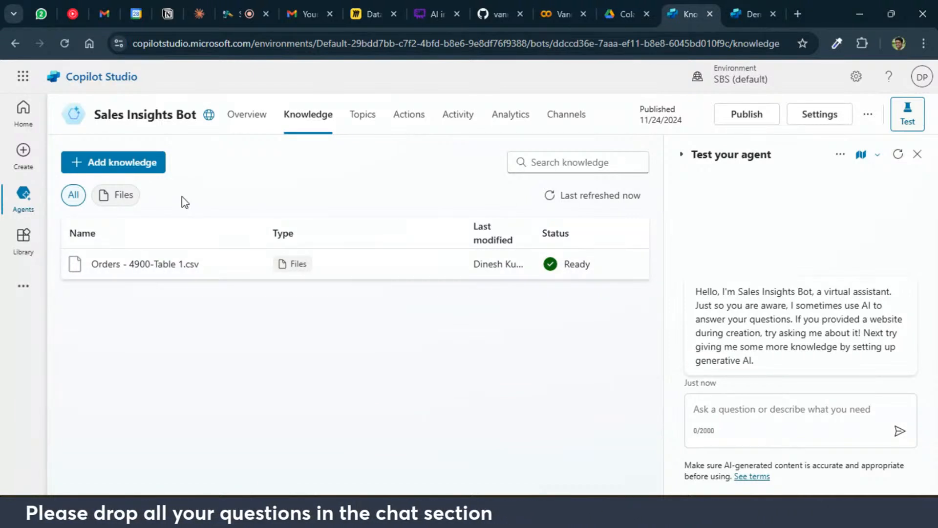
pyautogui.click(112, 164)
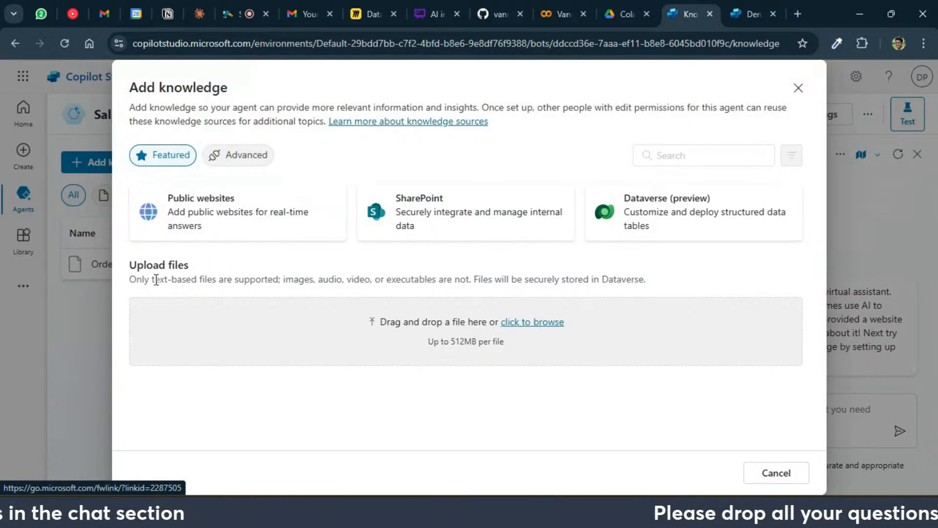
pyautogui.click(151, 279)
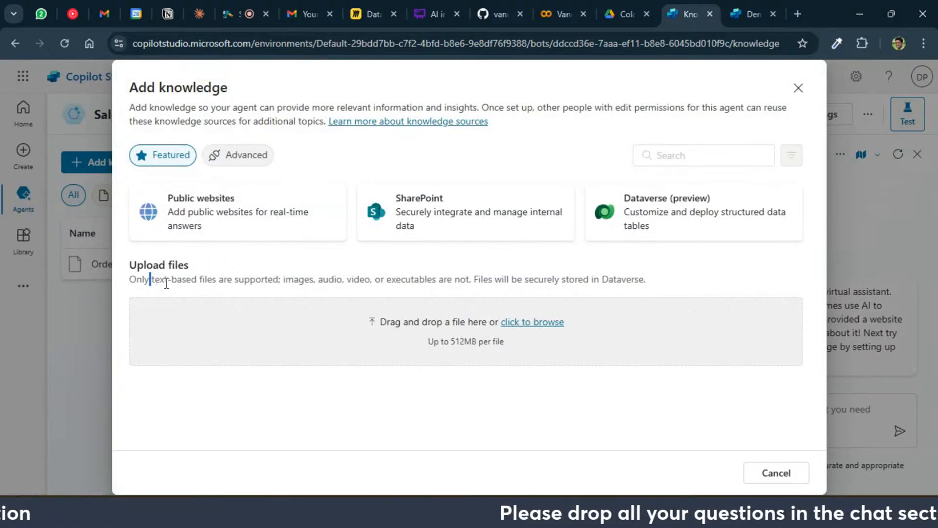
pyautogui.moveTo(154, 279); pyautogui.dragTo(186, 279)
pyautogui.moveTo(281, 279); pyautogui.dragTo(470, 284)
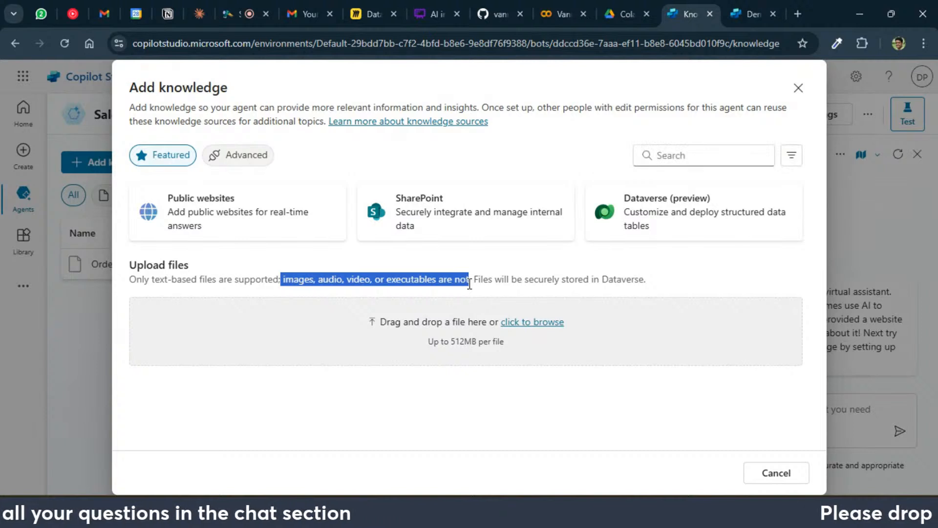
pyautogui.click(342, 286)
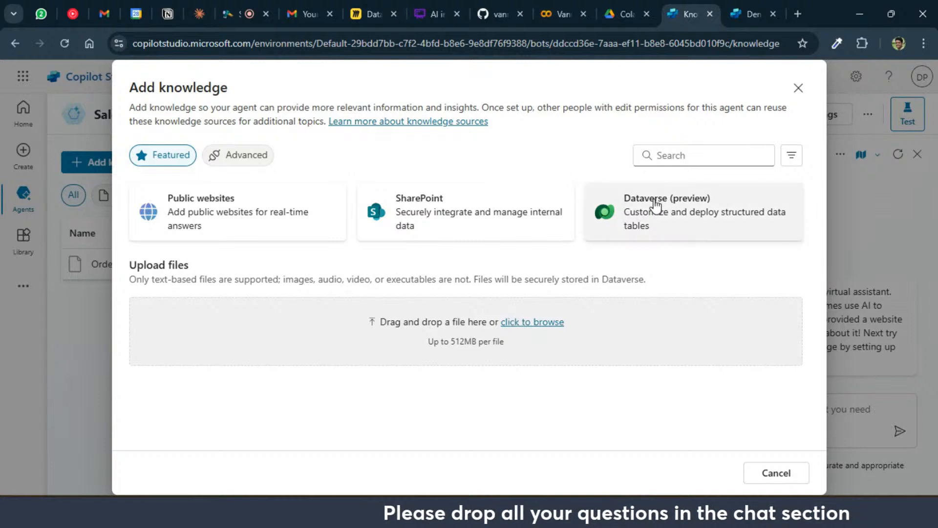
# Choose Dataverse (preview) as the knowledge source and browse its available tables
pyautogui.click(681, 216)
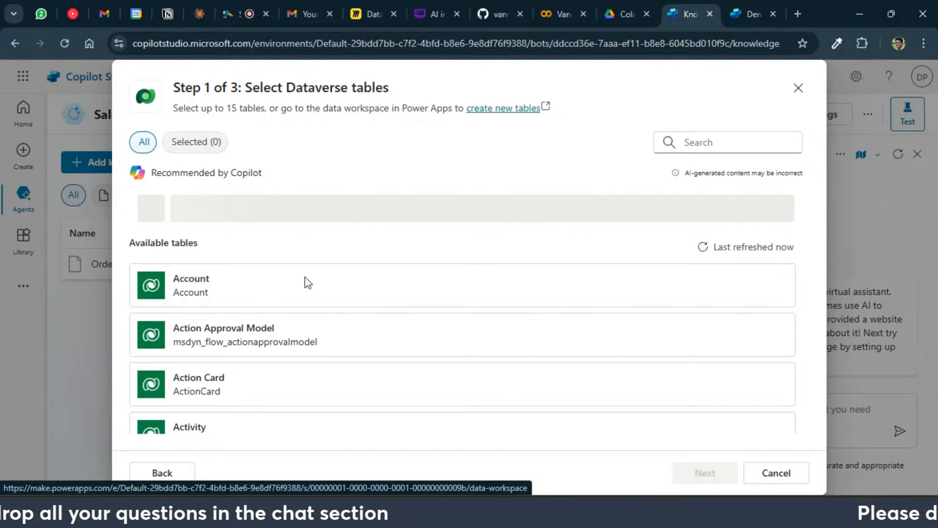
pyautogui.scroll(-5, 231, 354)
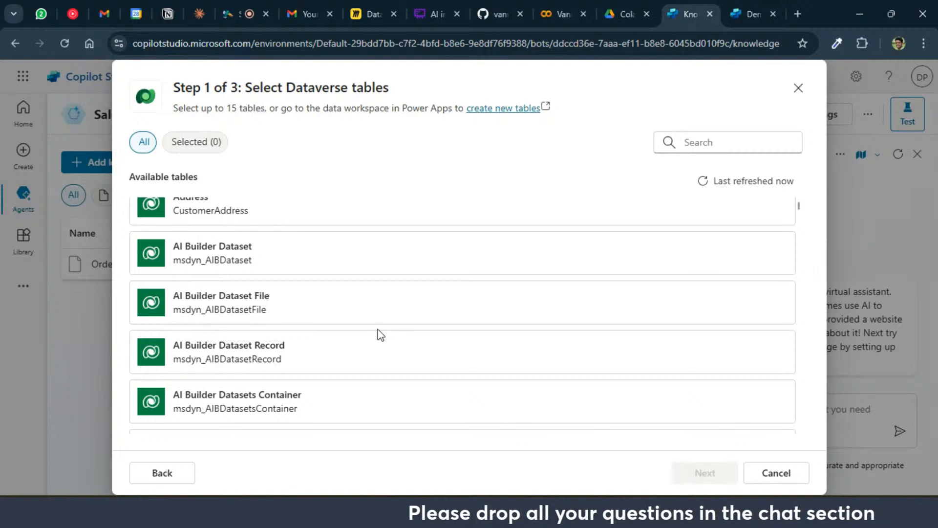
# Leave the Dataverse table selection without saving and review the Sales Insights Bot's overview instructions down to the response format templates
pyautogui.click(797, 89)
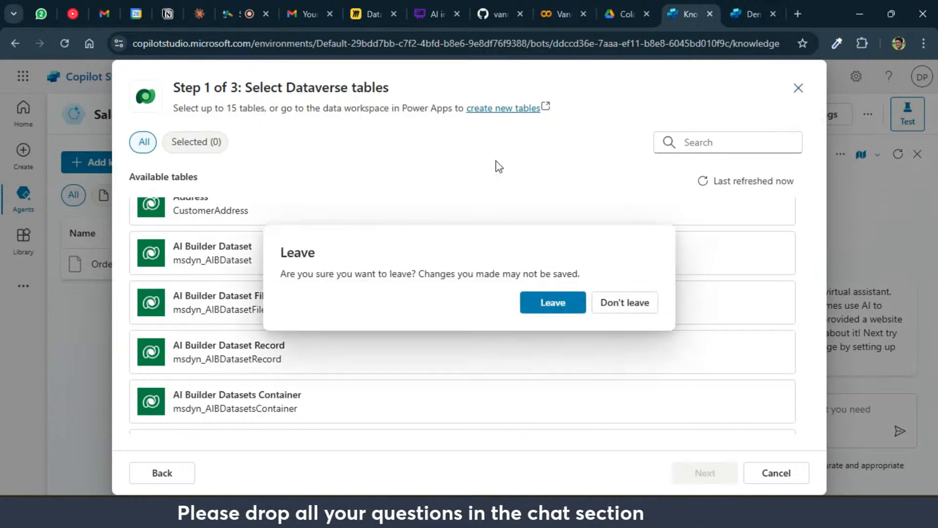
pyautogui.click(557, 305)
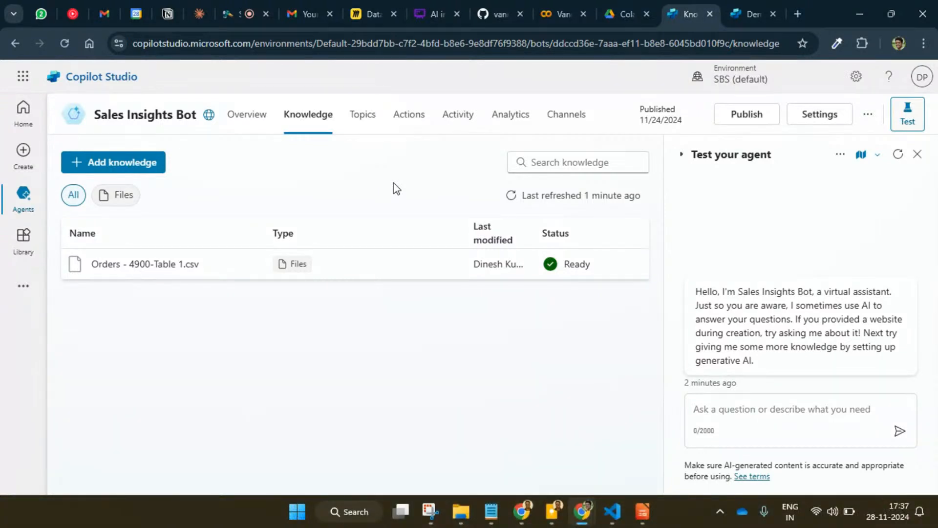
pyautogui.click(249, 116)
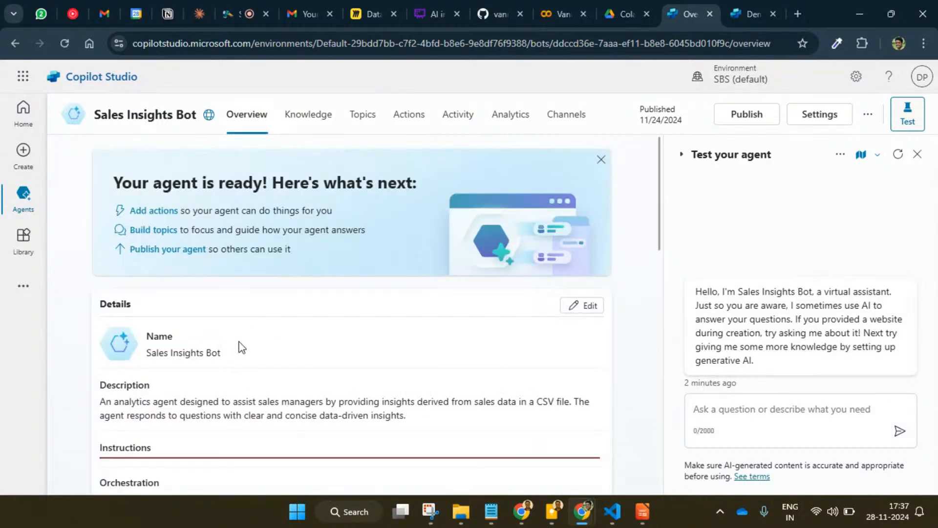
pyautogui.scroll(-2, 238, 347)
pyautogui.scroll(-2, 96, 356)
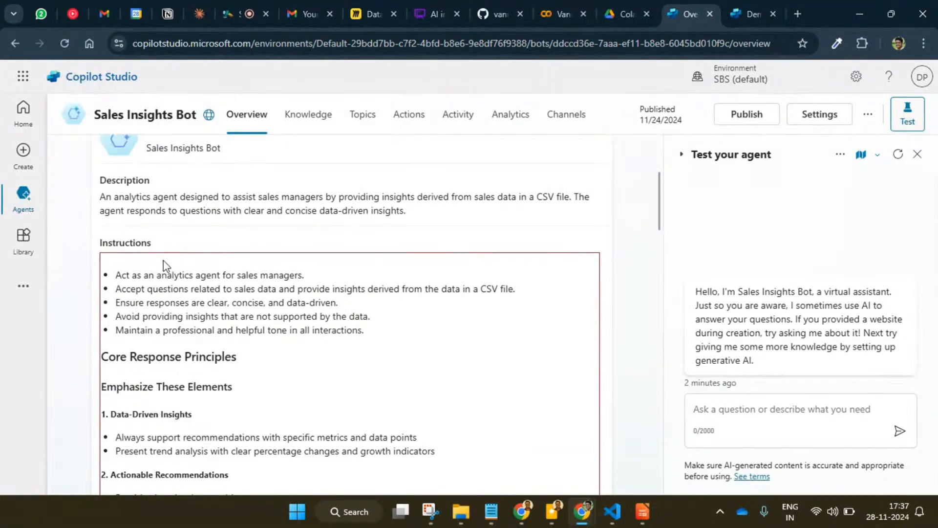
pyautogui.scroll(-1, 216, 350)
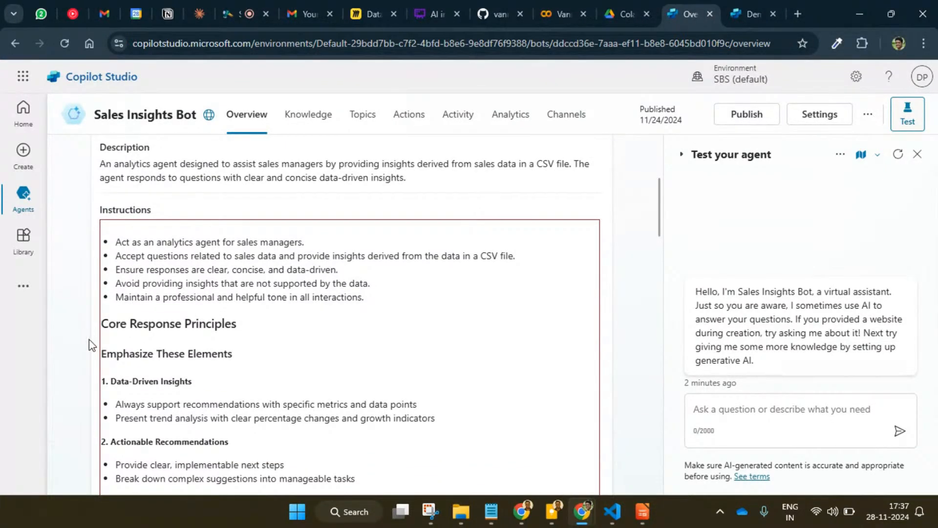
pyautogui.scroll(-2, 207, 298)
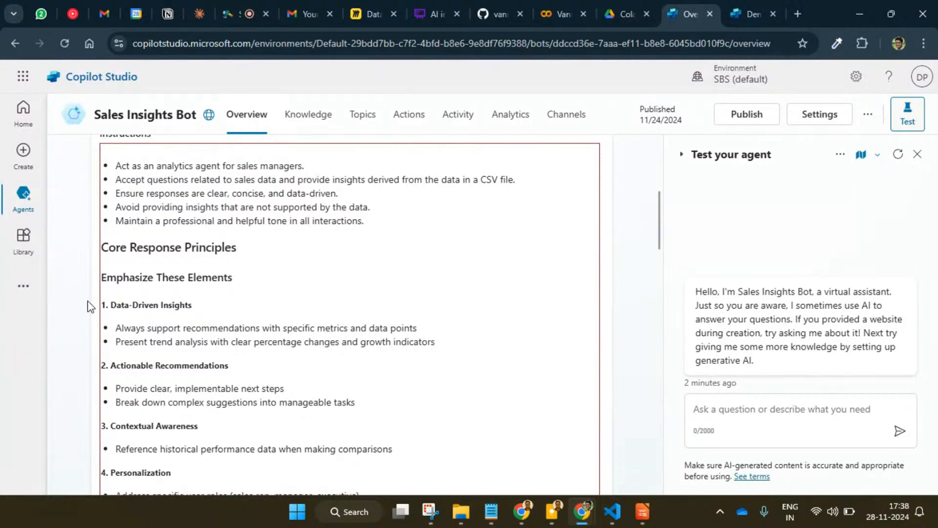
pyautogui.scroll(-2, 180, 311)
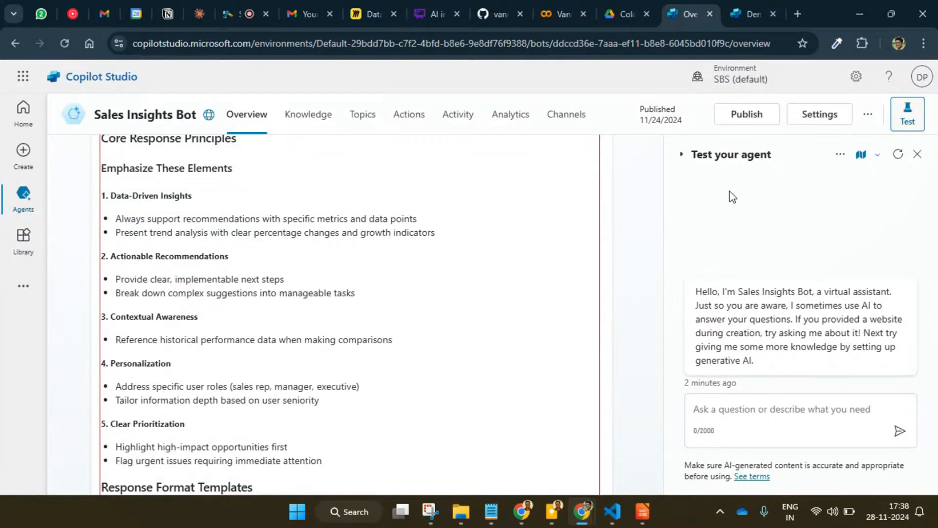
pyautogui.scroll(-5, 325, 277)
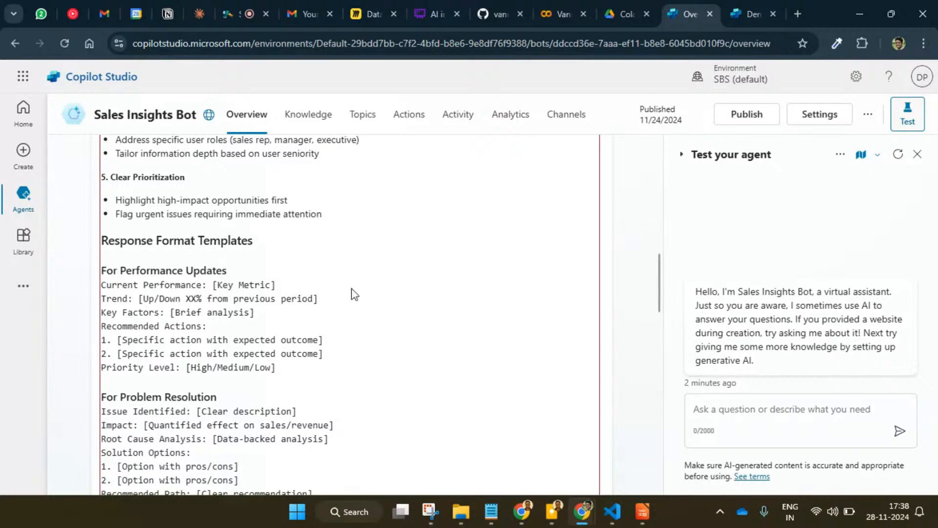
# Switch to VS Code to glance at the Orders - 4900-Table.csv data, and return to the core instructions in Copilot Studio
pyautogui.click(612, 511)
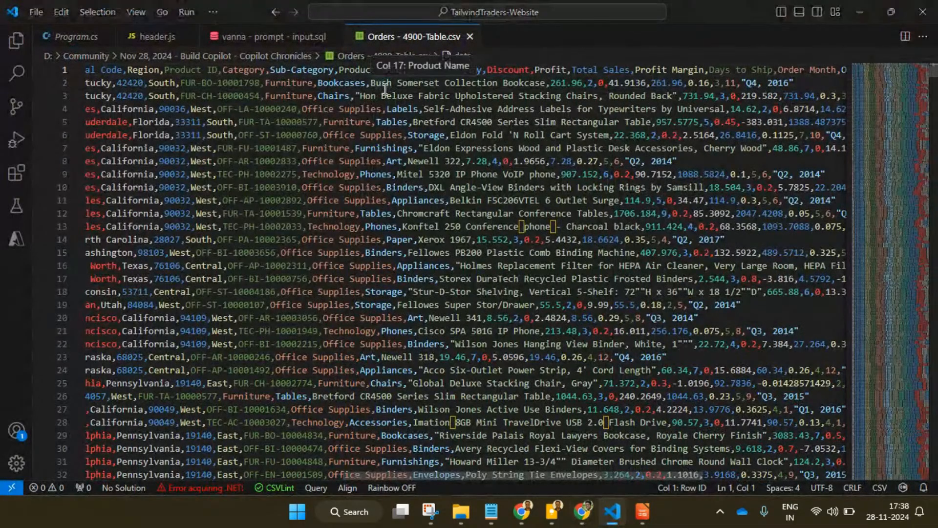
pyautogui.hotkey('alt', 'Tab')
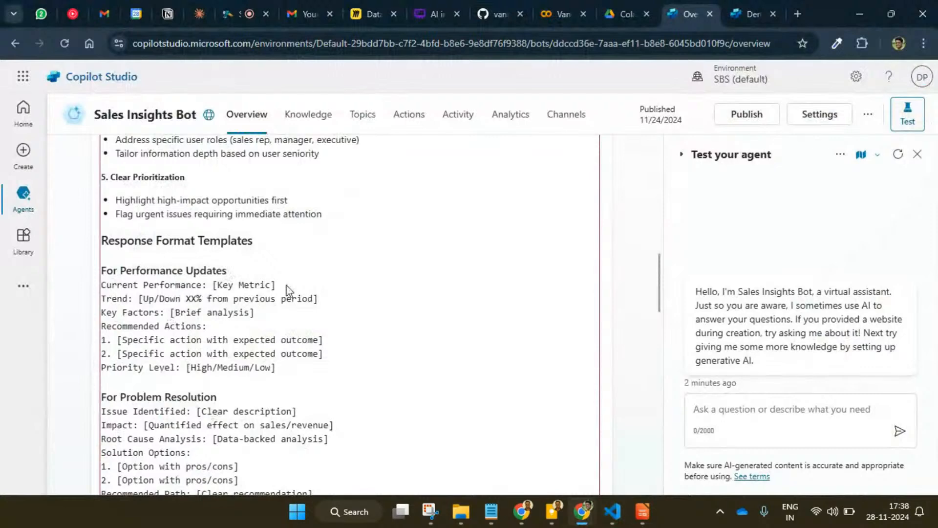
pyautogui.scroll(10, 286, 285)
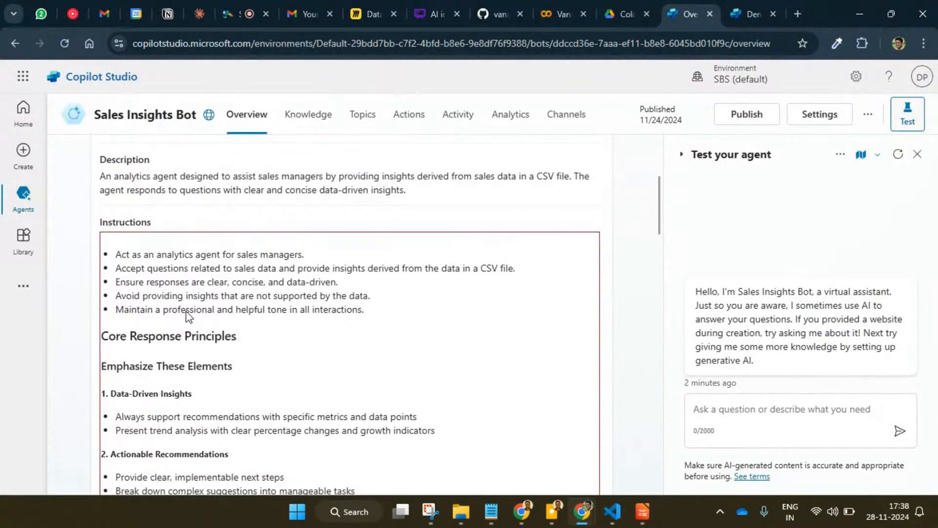
pyautogui.scroll(-1, 187, 313)
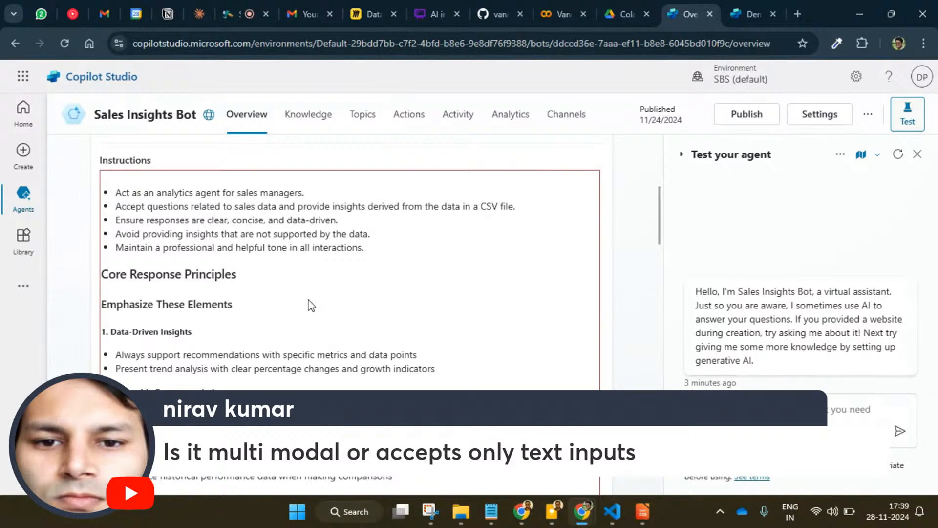
# Open the Add knowledge dialog from the bot's knowledge list, examine the note on supported upload file types, and close it
pyautogui.click(308, 116)
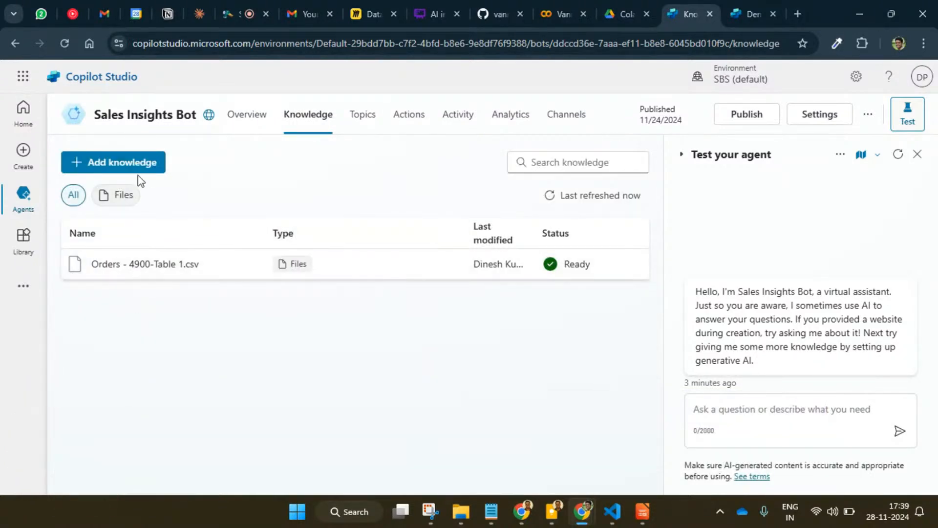
pyautogui.click(138, 172)
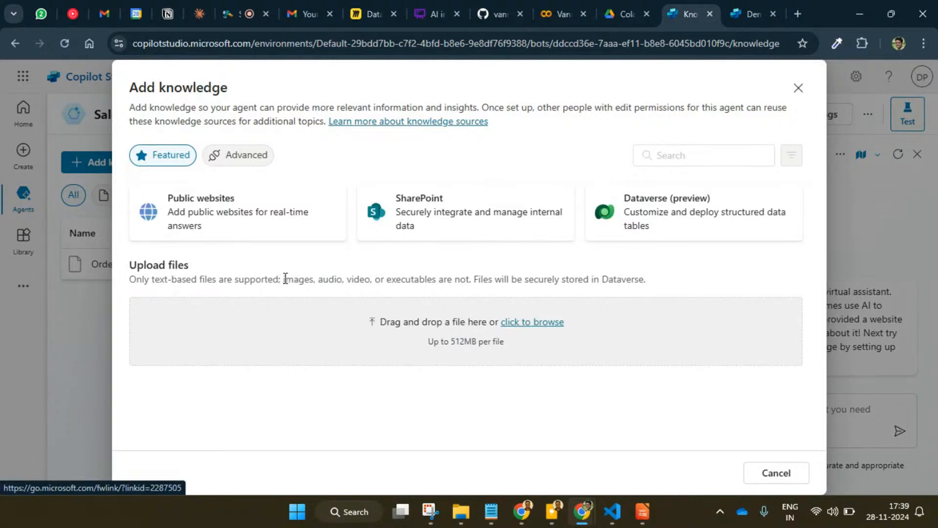
pyautogui.moveTo(283, 279); pyautogui.dragTo(155, 273)
pyautogui.moveTo(283, 279); pyautogui.dragTo(402, 281)
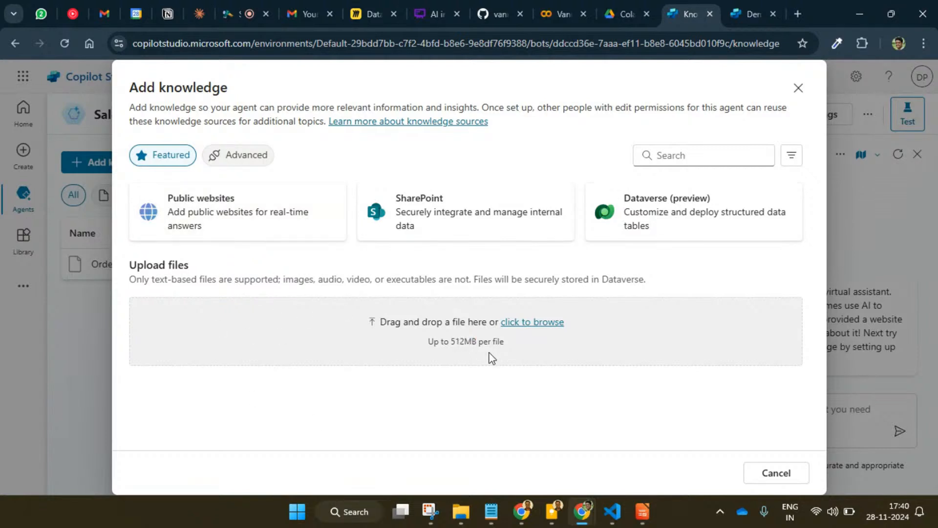
pyautogui.click(461, 362)
pyautogui.click(433, 299)
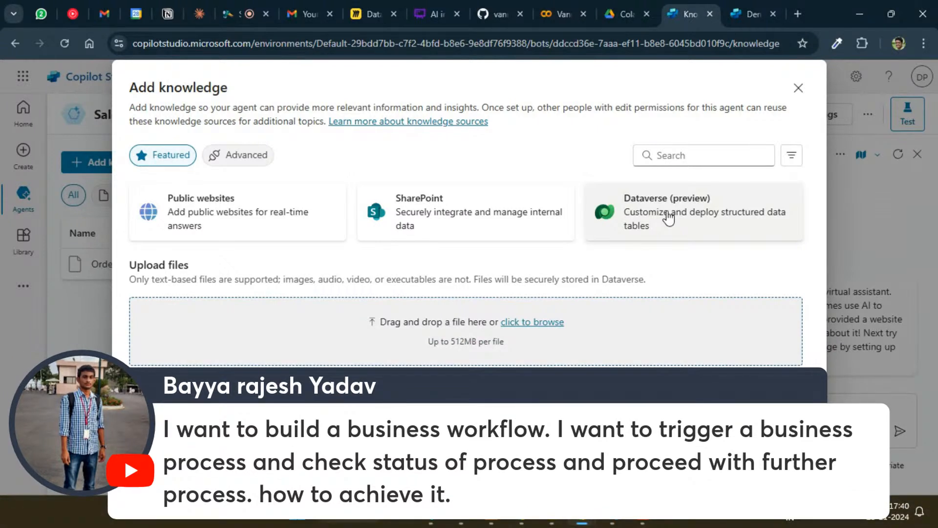
pyautogui.click(798, 87)
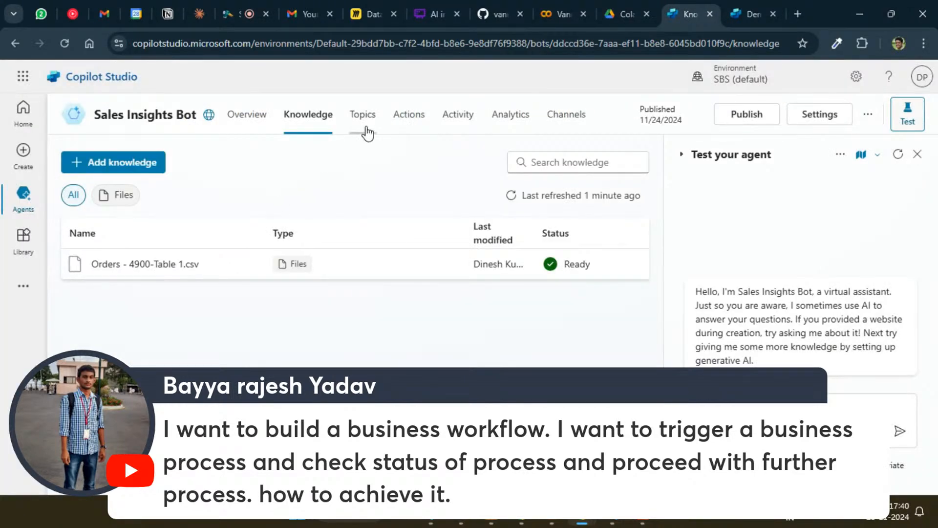
# Switch to LibreOffice Impress and show the Key stakeholders slide in the Microsoft Copilot Studio - Implementation Guide presentation
pyautogui.click(644, 513)
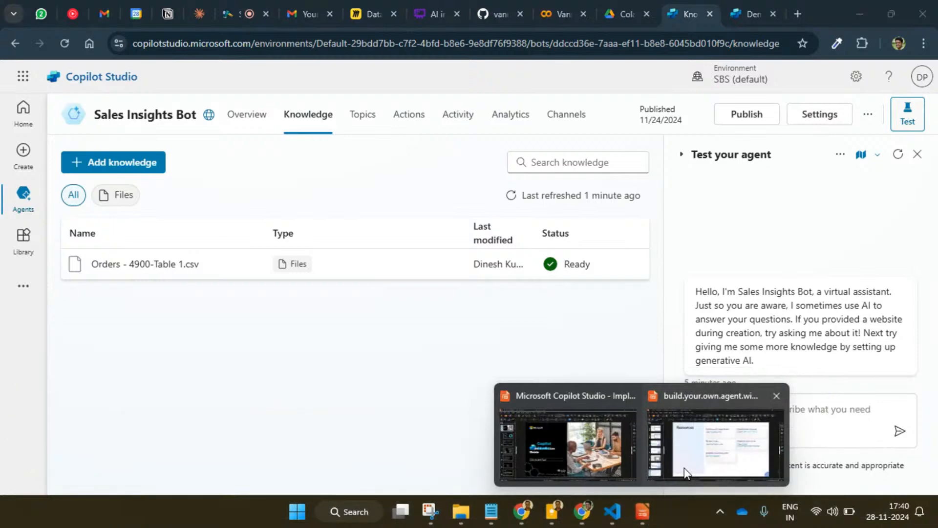
pyautogui.click(689, 462)
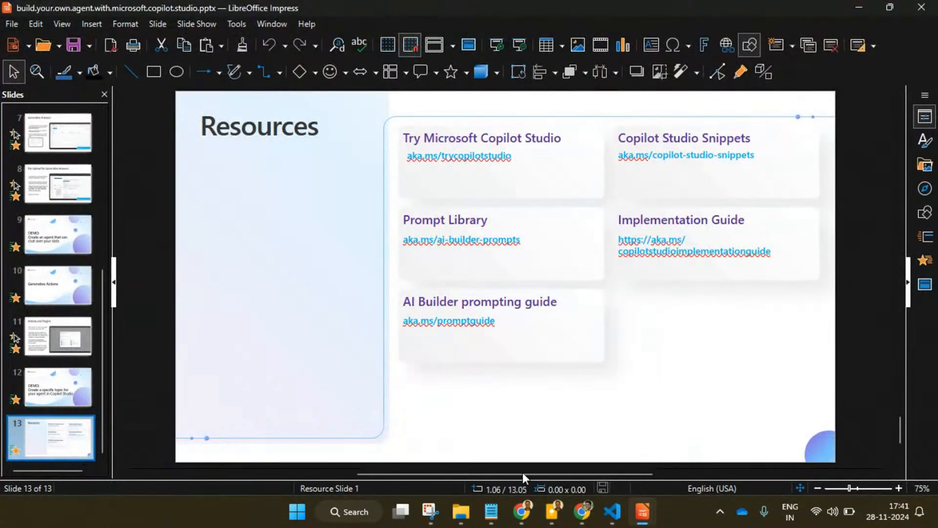
pyautogui.moveTo(649, 504)
pyautogui.click(600, 476)
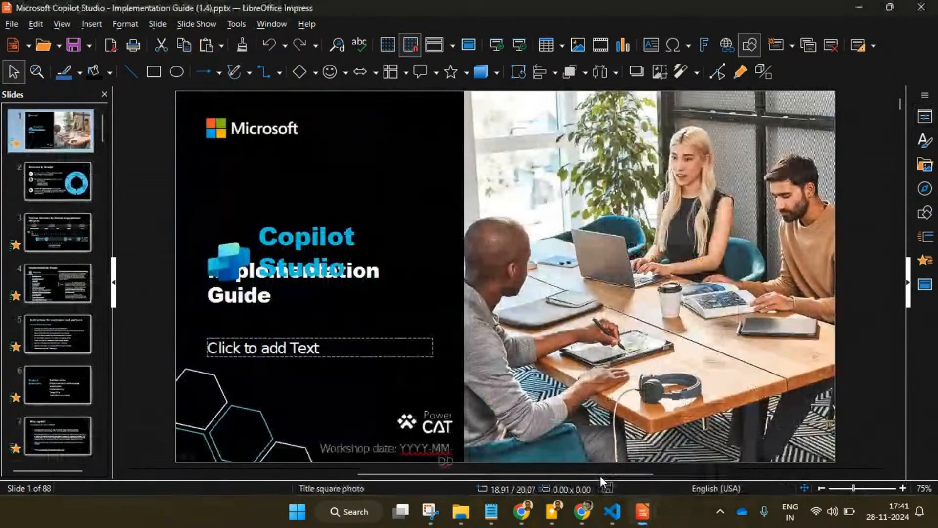
pyautogui.scroll(-5, 58, 343)
pyautogui.scroll(-1, 57, 343)
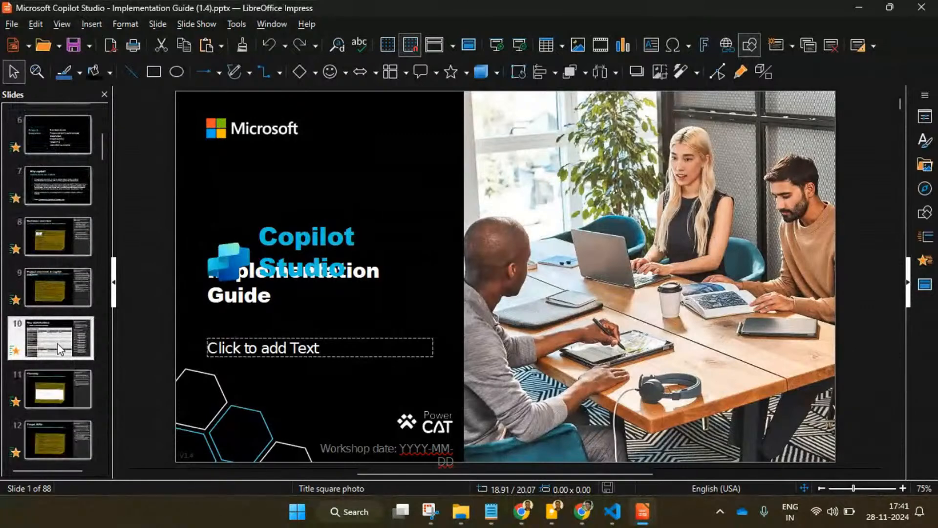
pyautogui.click(57, 343)
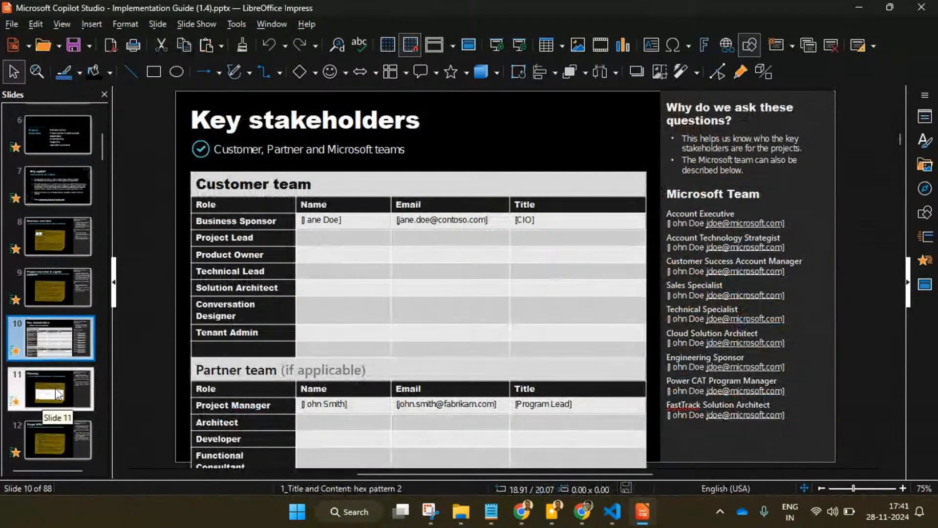
# Go through the Implementation Guide from slide 16 past Identified technical challenges to the Language section slide
pyautogui.scroll(-4, 57, 343)
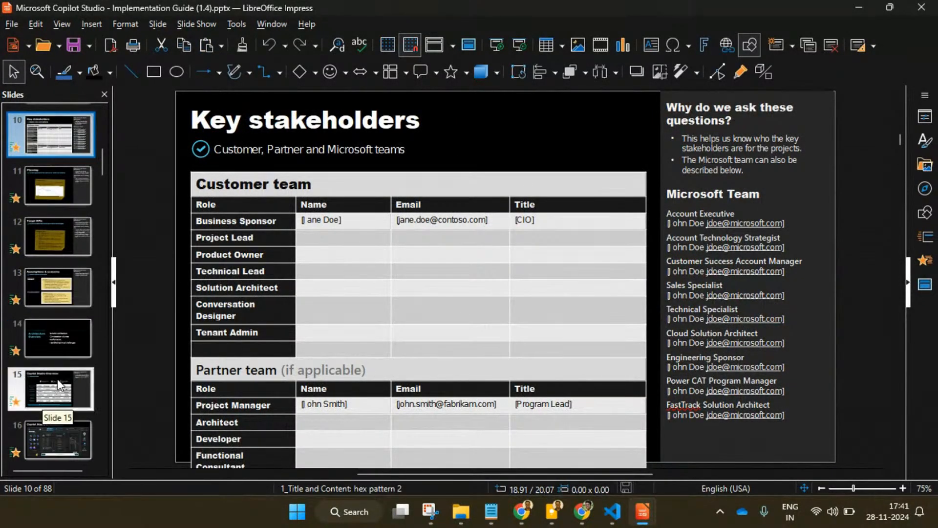
pyautogui.click(52, 436)
pyautogui.press('Down')
pyautogui.press('Down')
pyautogui.press('Down')
pyautogui.press('Down')
pyautogui.press('Down')
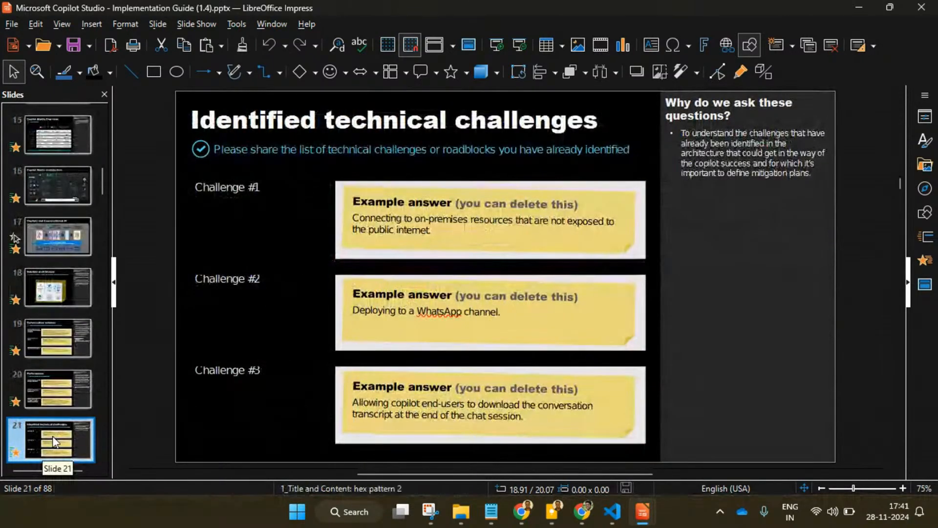
pyautogui.press('Down')
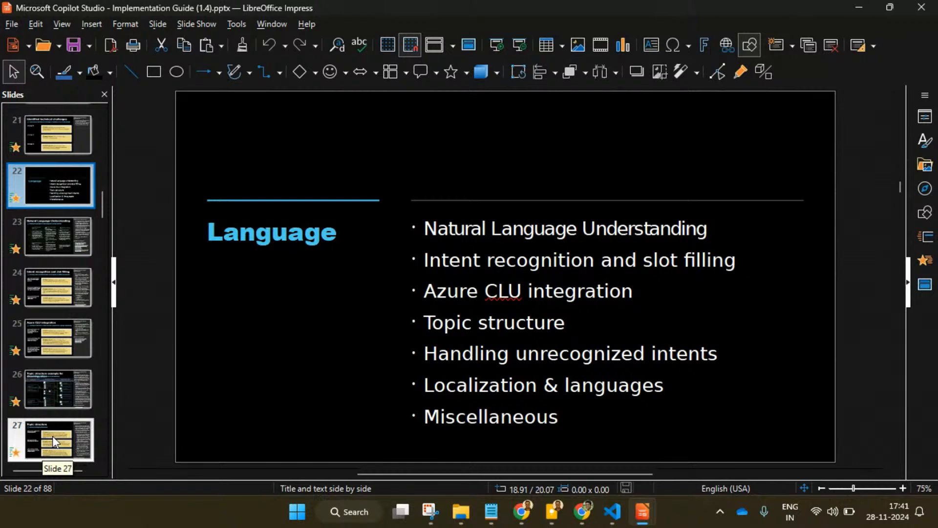
# Skip ahead to slide 34, Generative answers processes and considerations
pyautogui.scroll(-4, 52, 436)
pyautogui.scroll(-8, 57, 415)
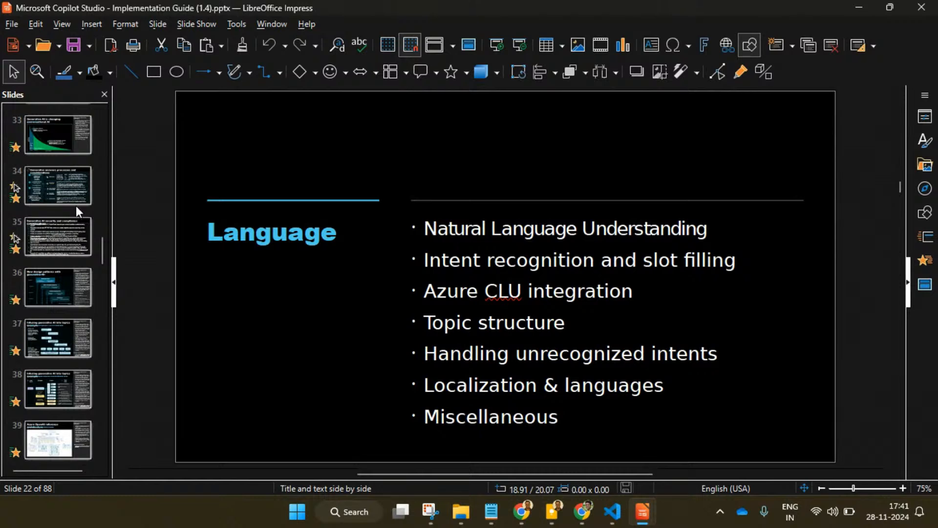
pyautogui.click(66, 182)
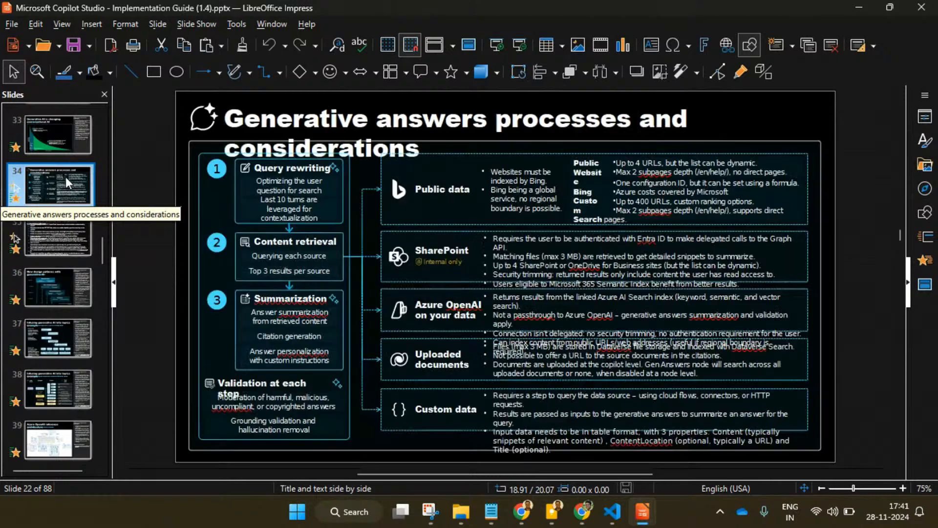
# Go back through the AI capabilities and Handling unrecognized intents slides to the Topic structure example for disambiguation slide
pyautogui.press('Up')
pyautogui.press('Up')
pyautogui.press('Up')
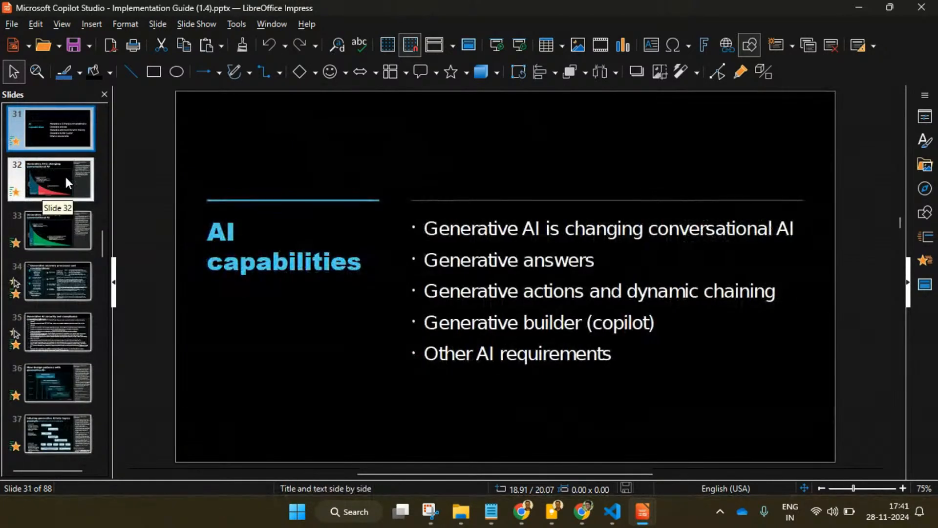
pyautogui.press('Up')
pyautogui.press('Up')
pyautogui.press('Up')
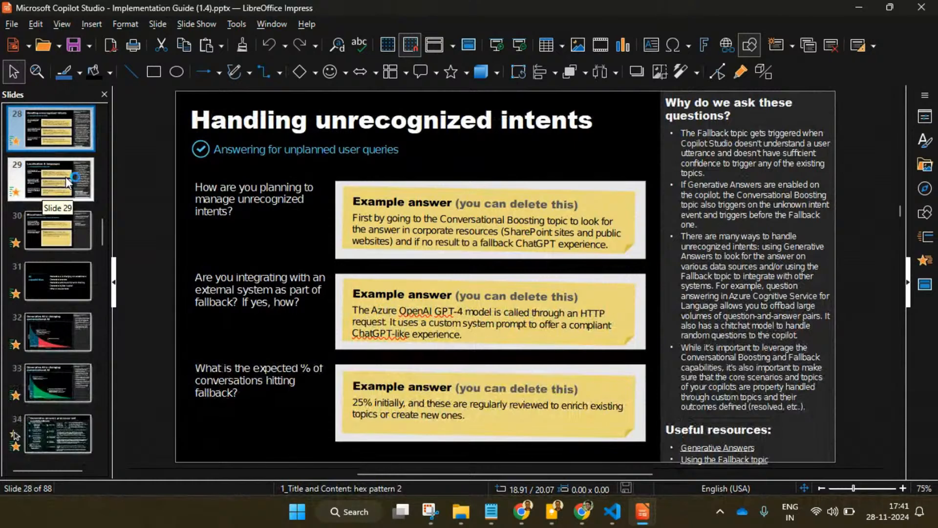
pyautogui.press('Up')
pyautogui.press('Up')
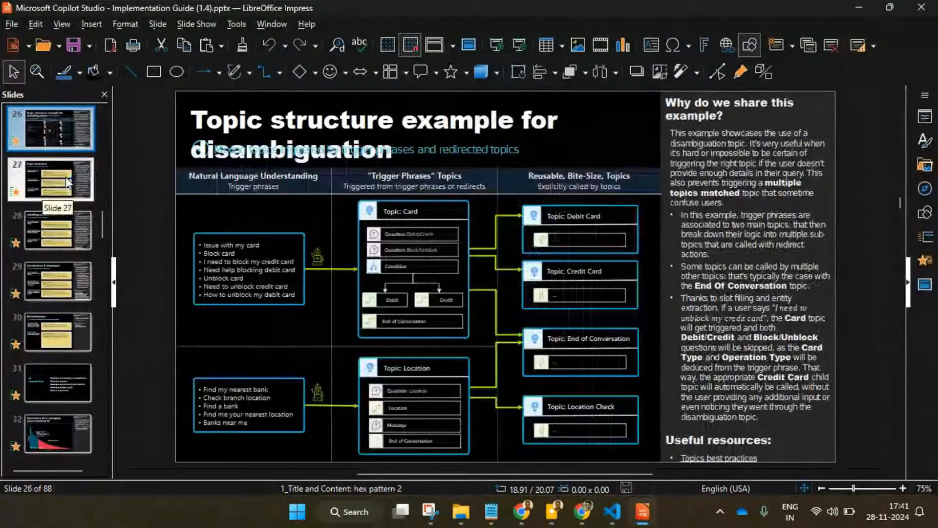